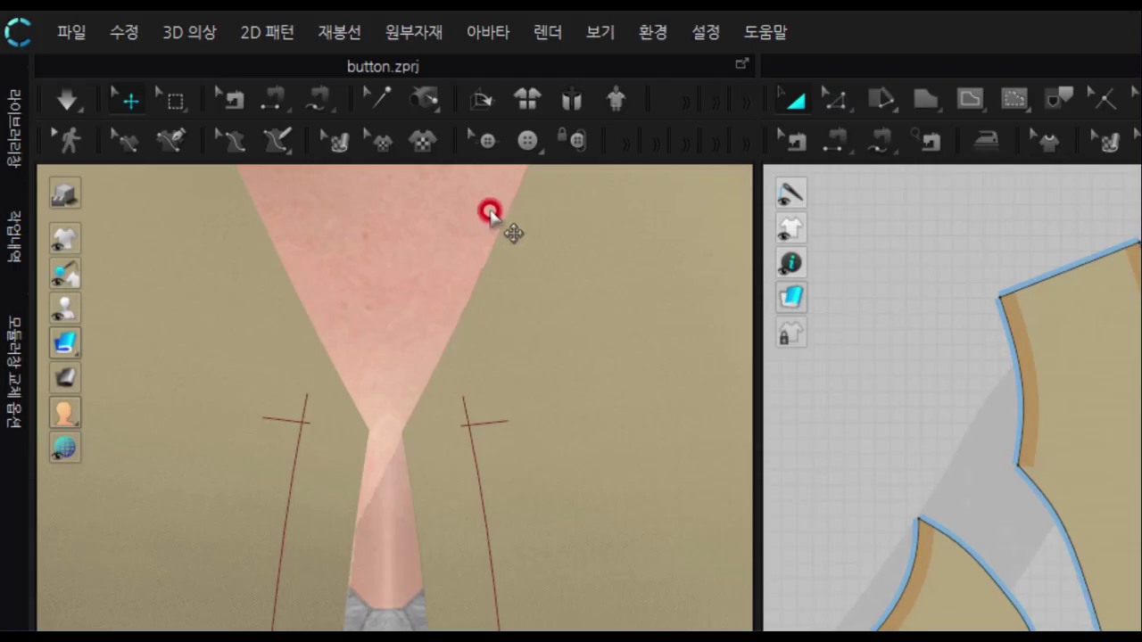
# Step: Place a default button on the topmost placement mark of the right-hand front pattern piece
pyautogui.click(544, 157)
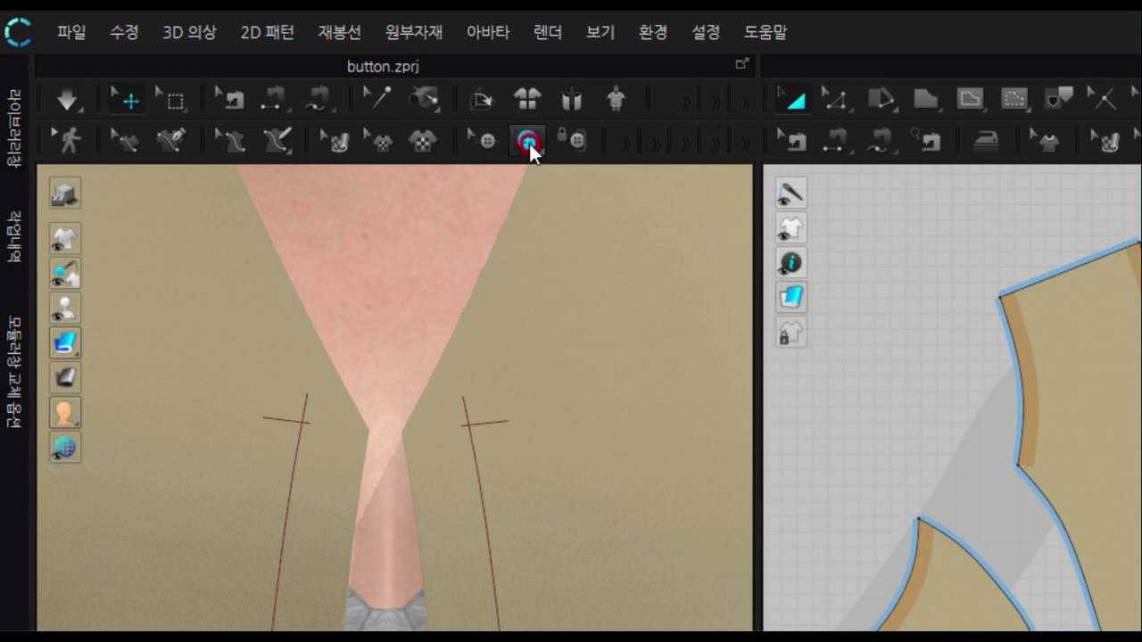
pyautogui.click(529, 142)
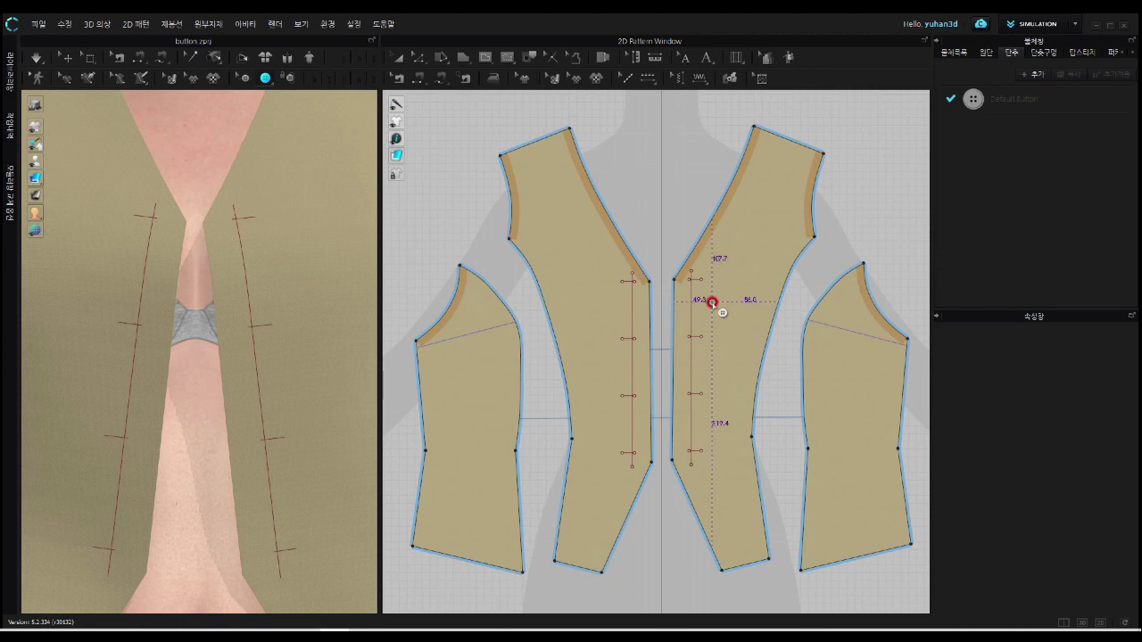
pyautogui.scroll(3, 700, 294)
pyautogui.scroll(3, 699, 291)
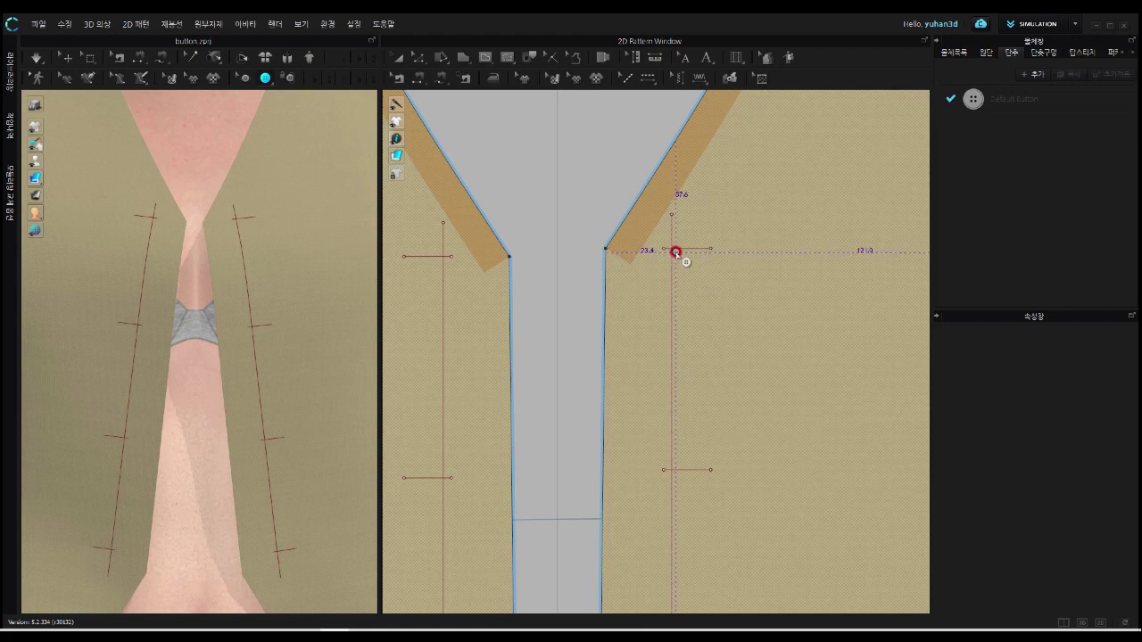
pyautogui.scroll(3, 674, 255)
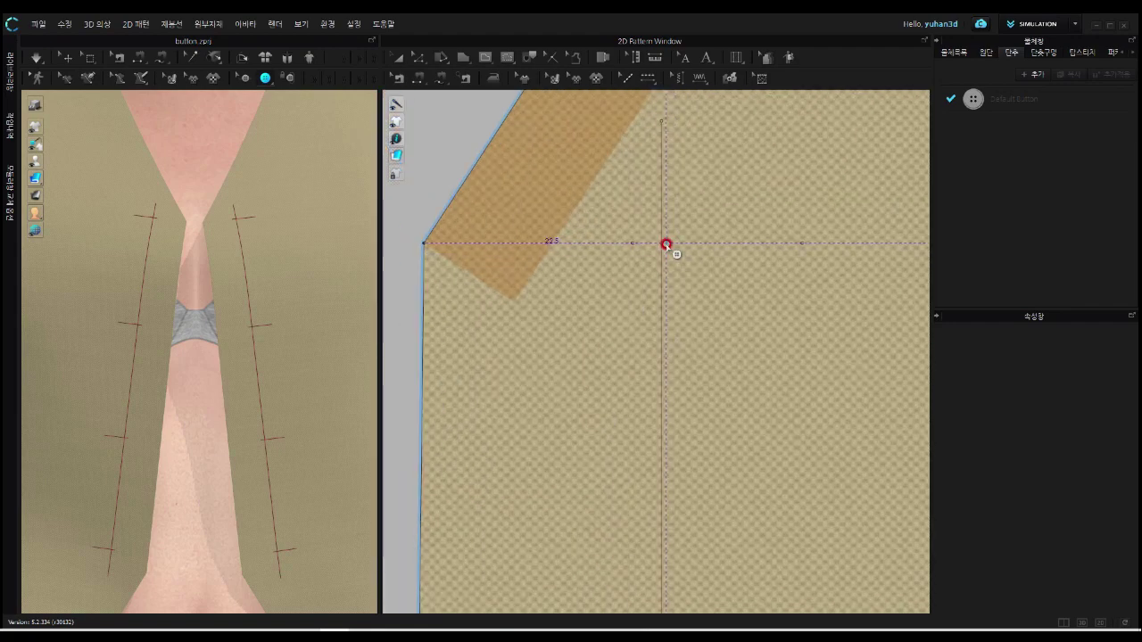
pyautogui.scroll(3, 661, 243)
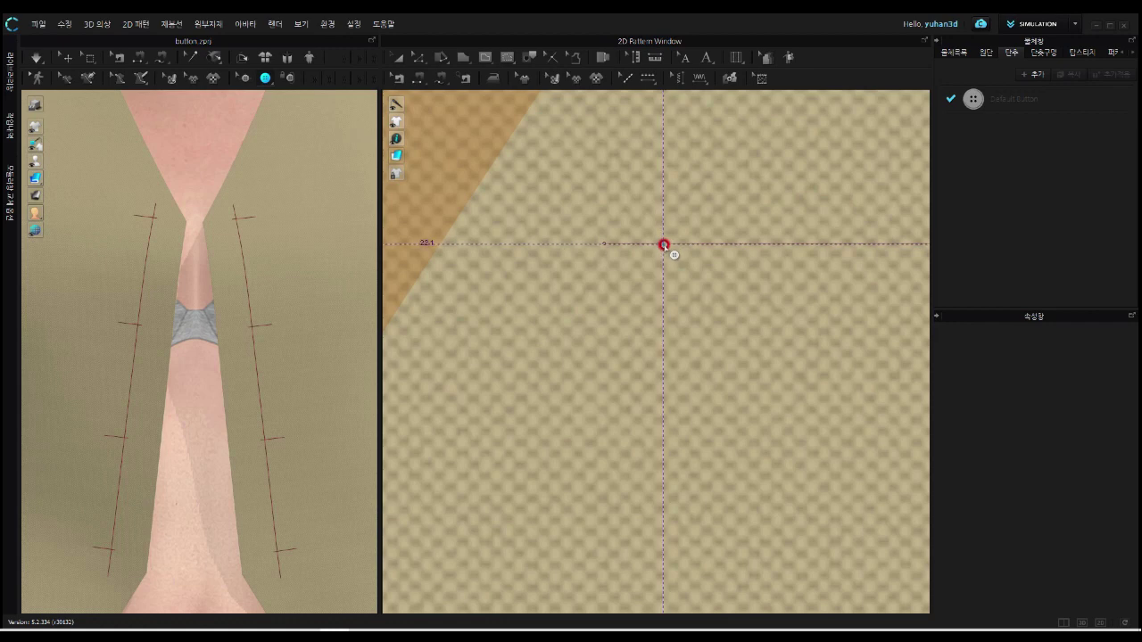
pyautogui.click(663, 245)
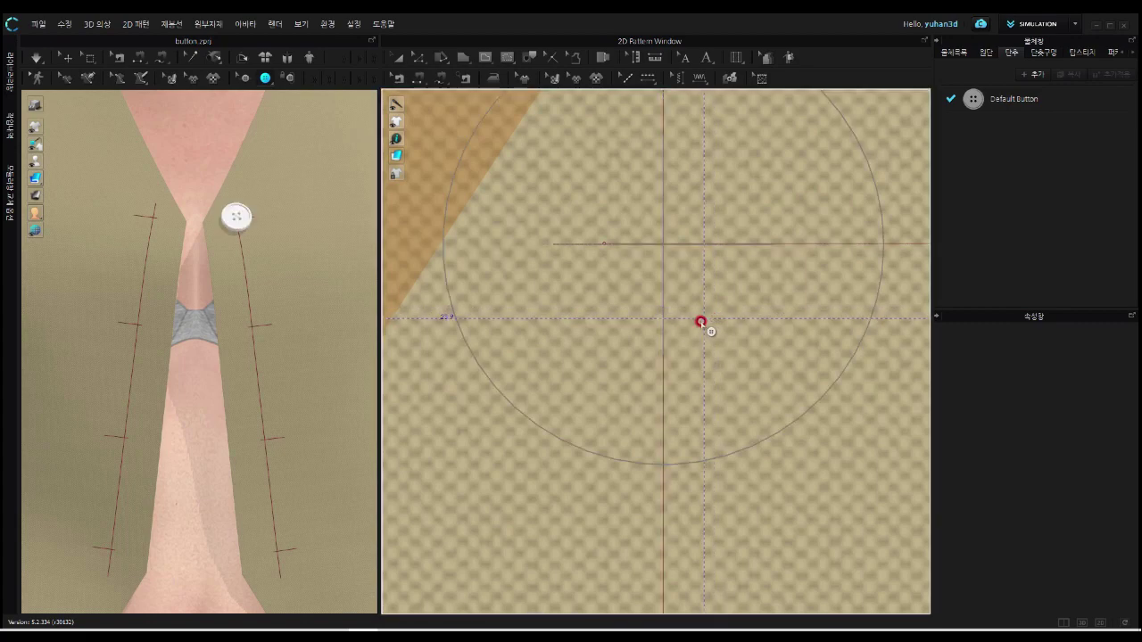
# Step: Paste three copies of the top button down the placement line at 74 mm intervals
pyautogui.scroll(-10, 701, 321)
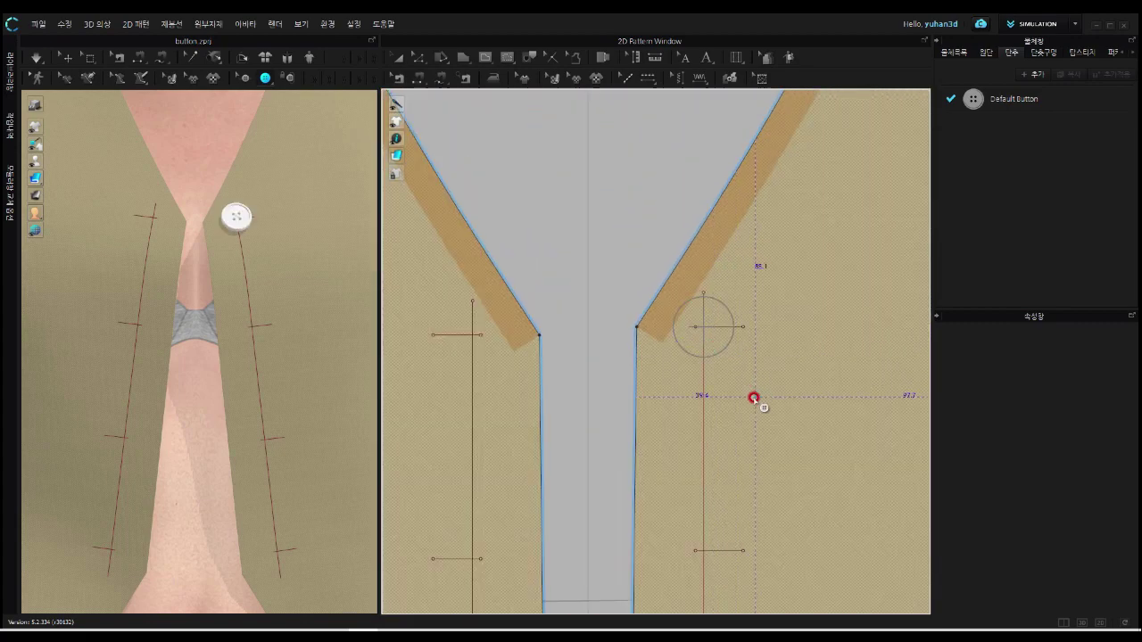
pyautogui.scroll(-8, 754, 398)
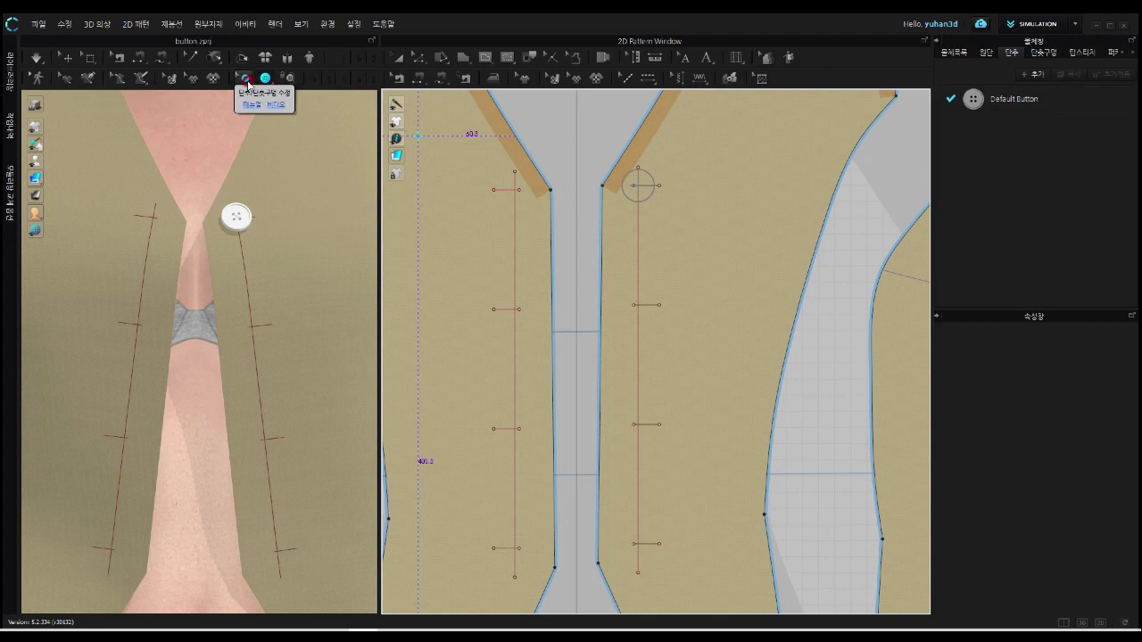
pyautogui.click(241, 82)
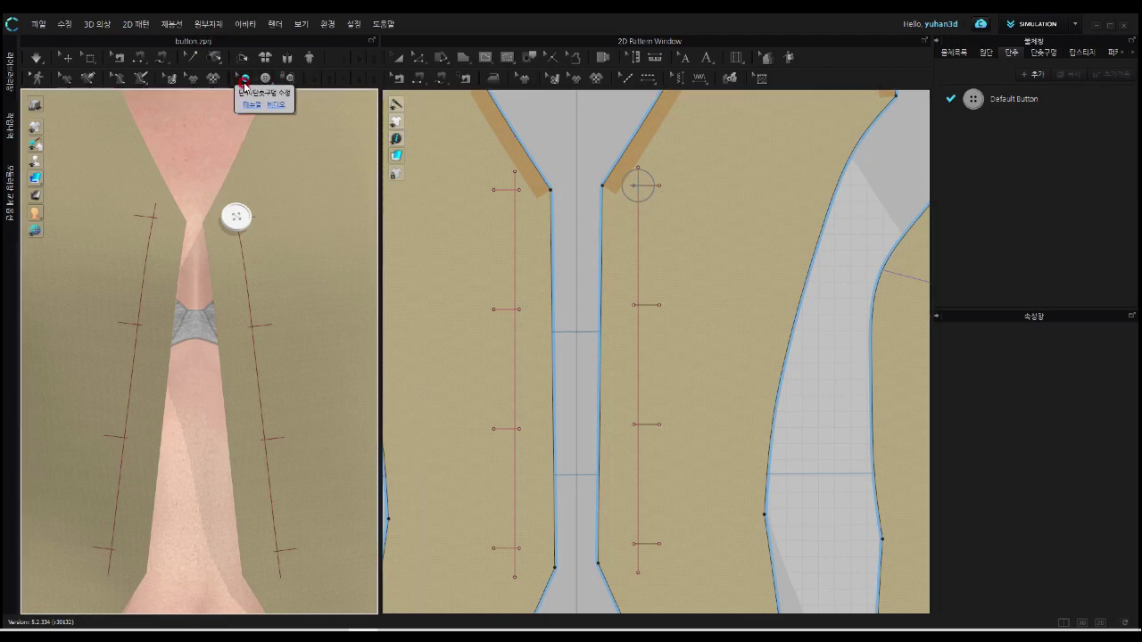
pyautogui.click(649, 194)
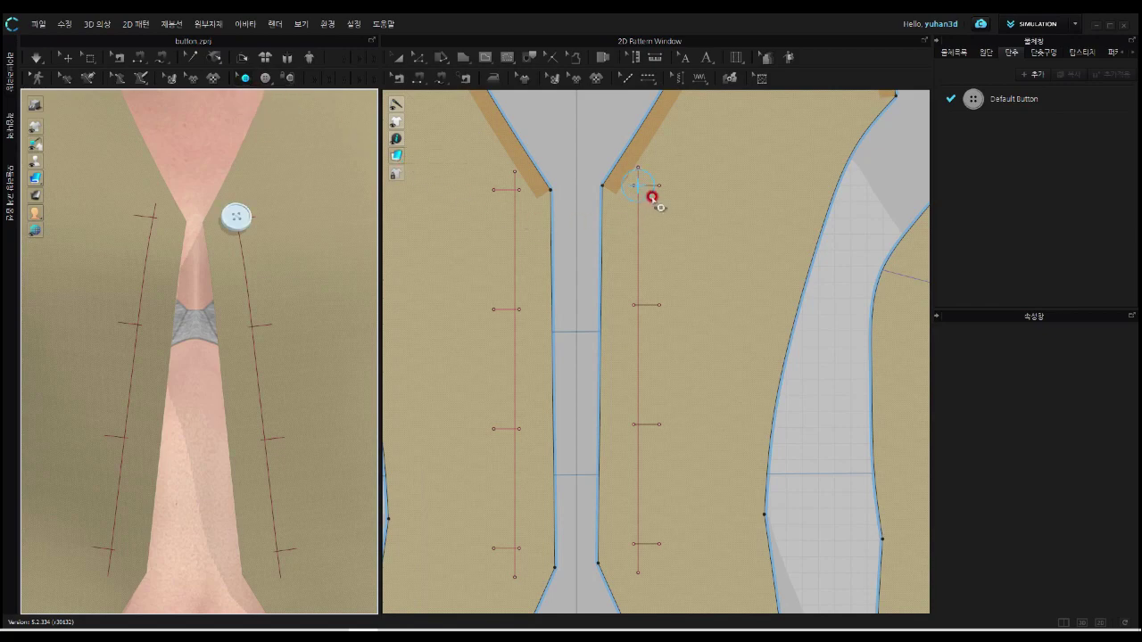
pyautogui.click(652, 194)
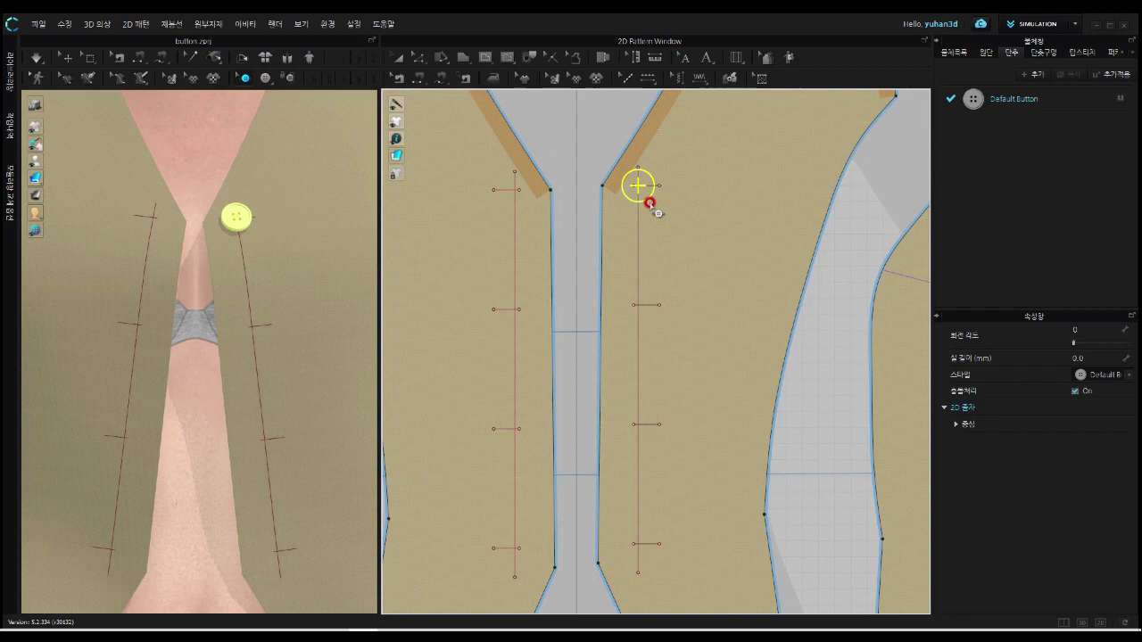
pyautogui.moveTo(649, 202); pyautogui.dragTo(641, 304)
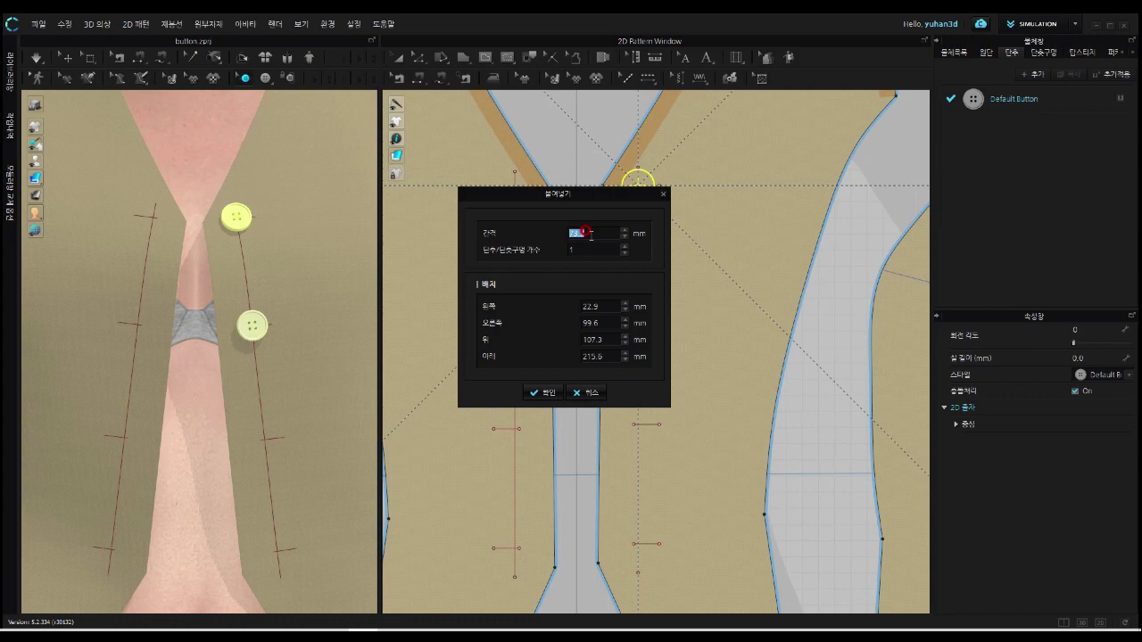
pyautogui.write('24')
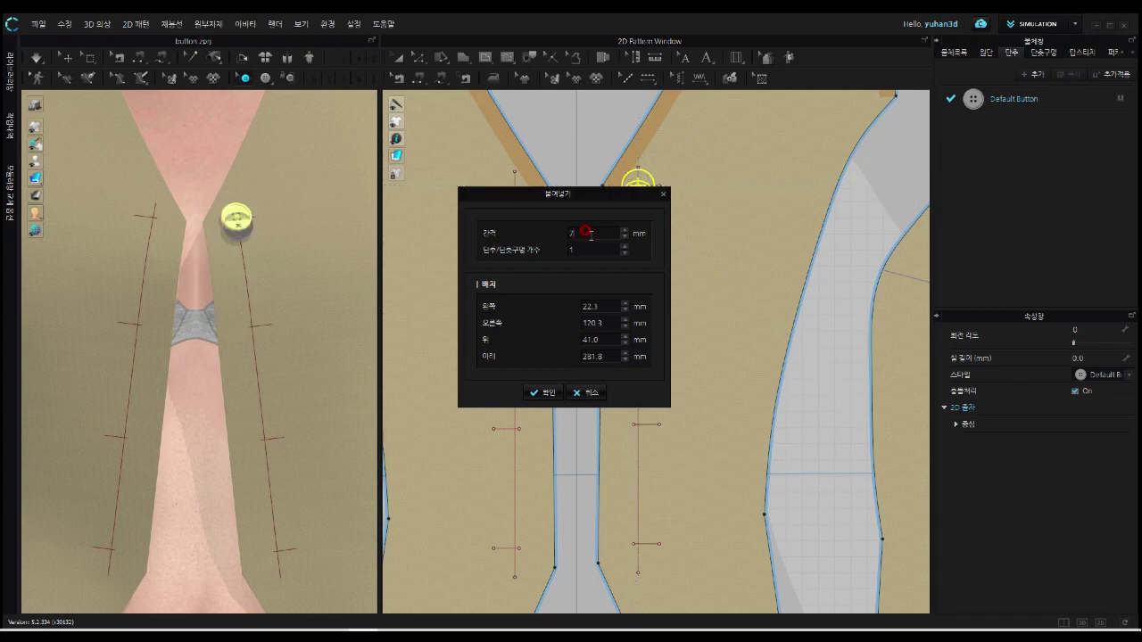
pyautogui.click(574, 238)
pyautogui.click(575, 250)
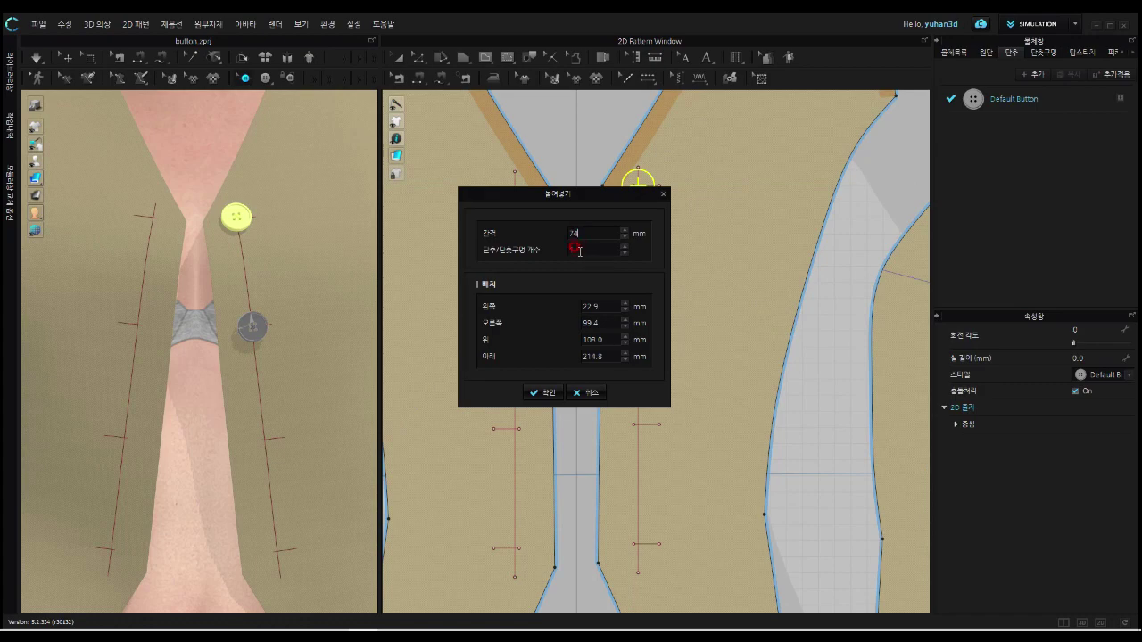
pyautogui.click(574, 249)
pyautogui.write('3')
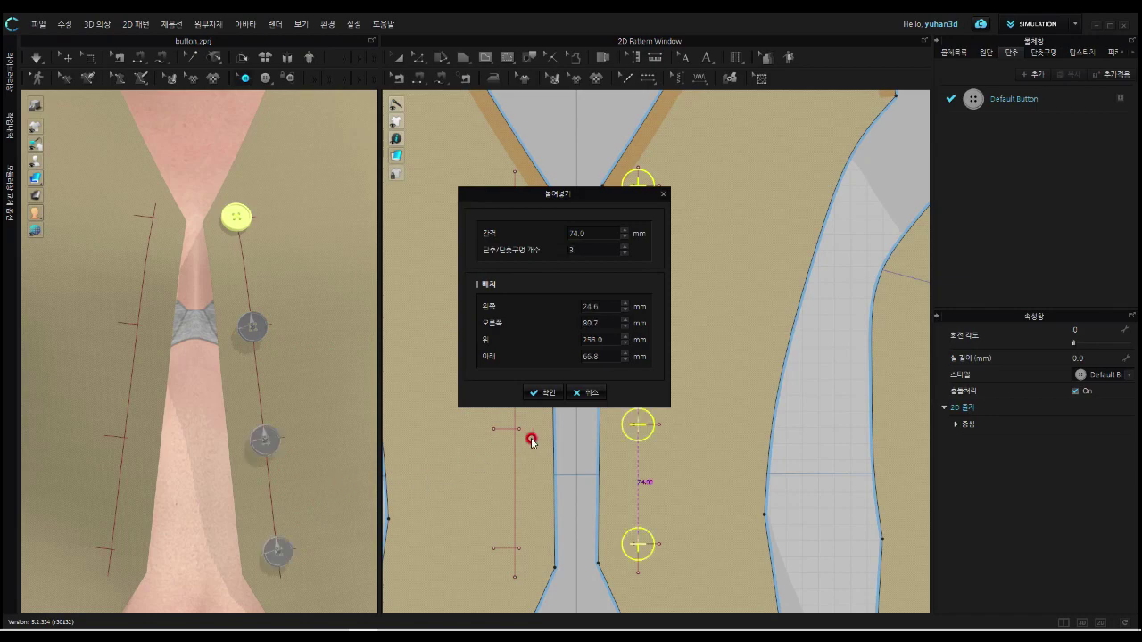
pyautogui.click(546, 392)
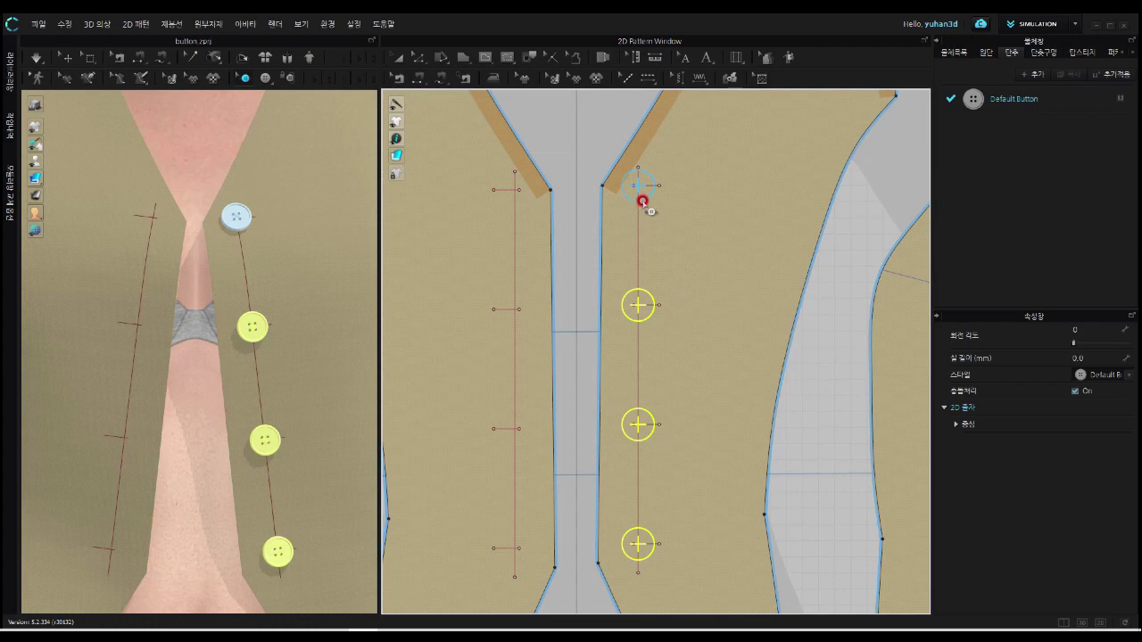
# Step: Copy all four buttons onto the symmetric front pattern piece as buttonholes
pyautogui.click(642, 201)
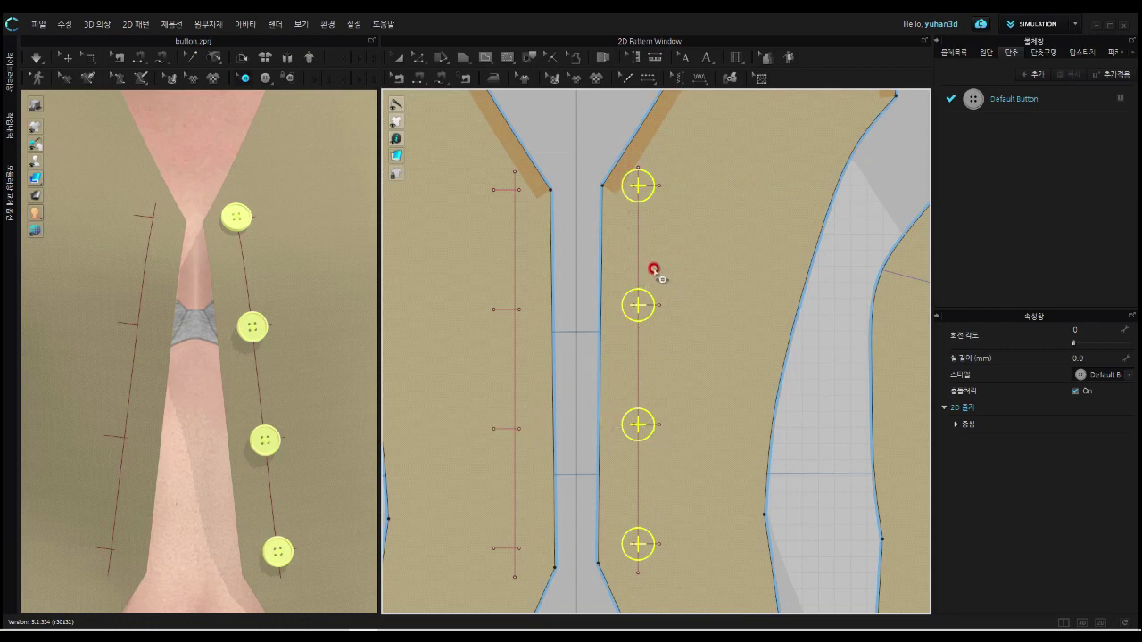
pyautogui.rightClick(645, 199)
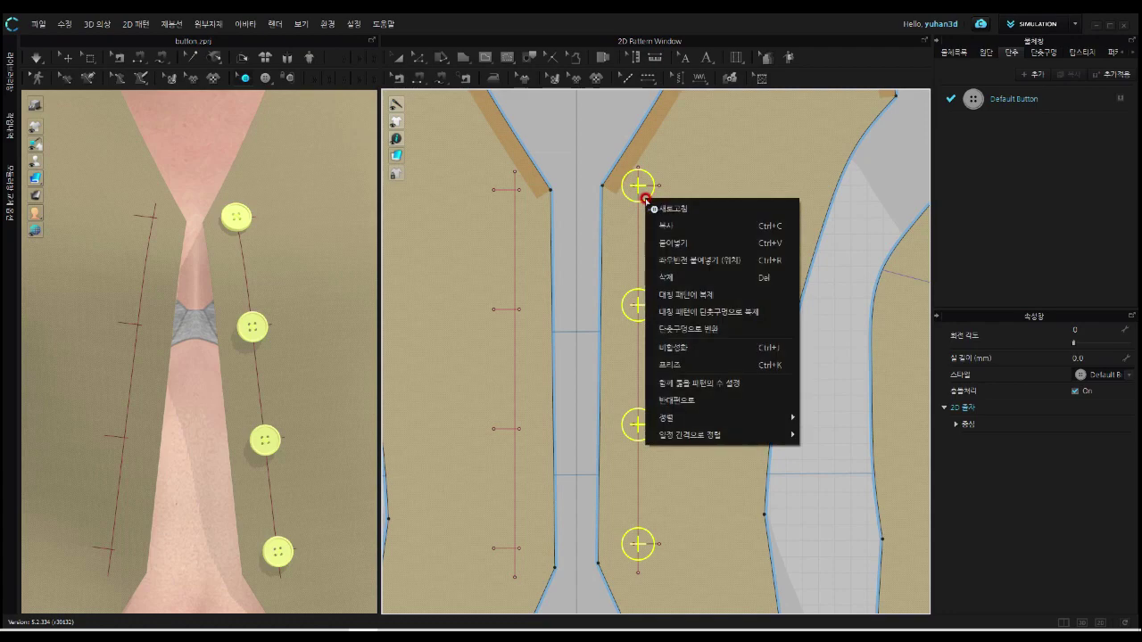
pyautogui.click(735, 313)
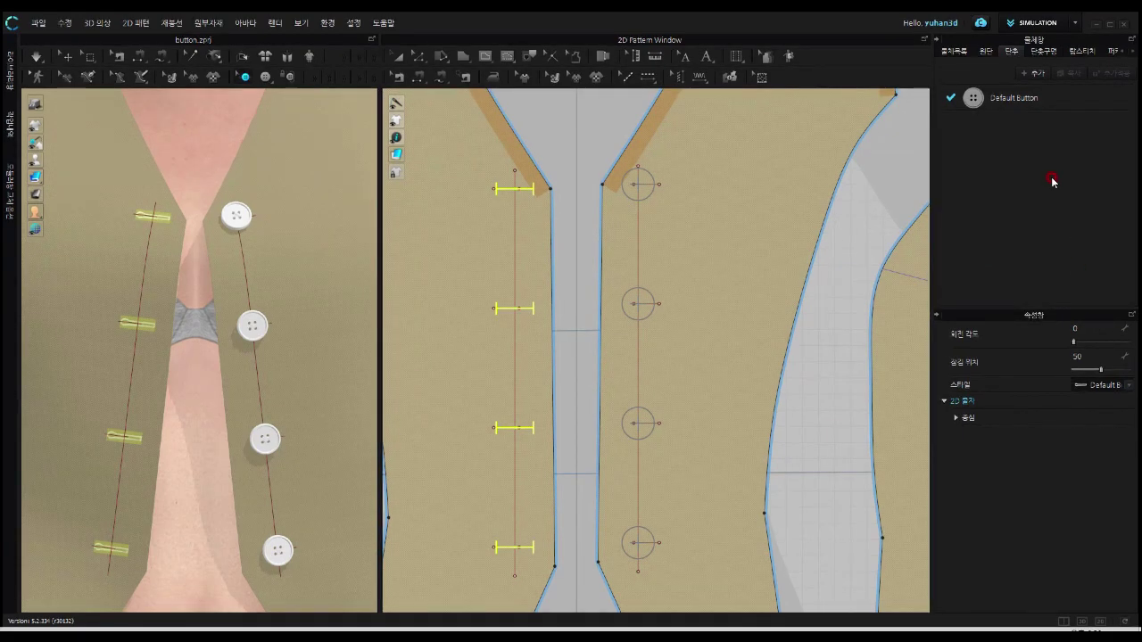
# Step: Try widths of 15 mm and 25 mm on the Default Button style and set it back to 20 mm
pyautogui.click(1017, 103)
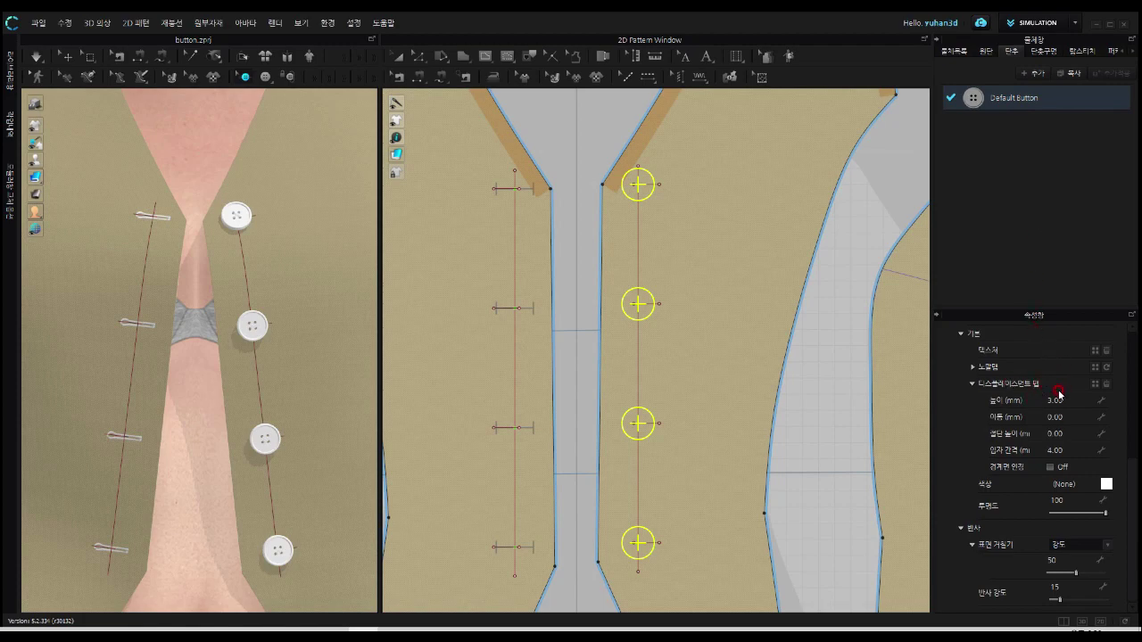
pyautogui.scroll(6, 1055, 406)
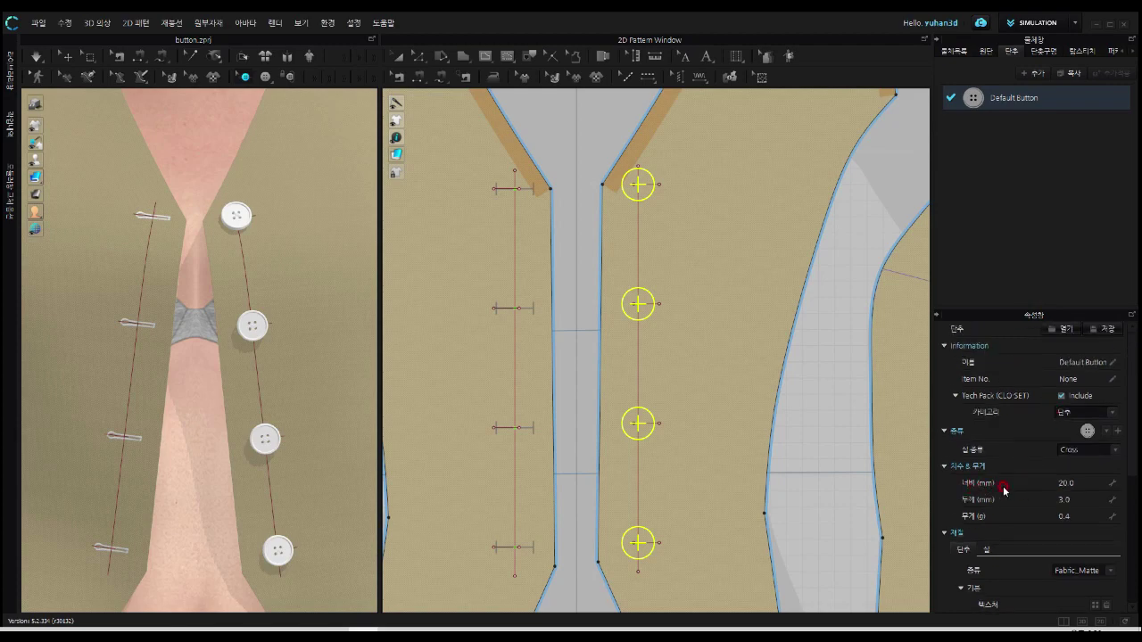
pyautogui.click(1086, 482)
pyautogui.press('Return')
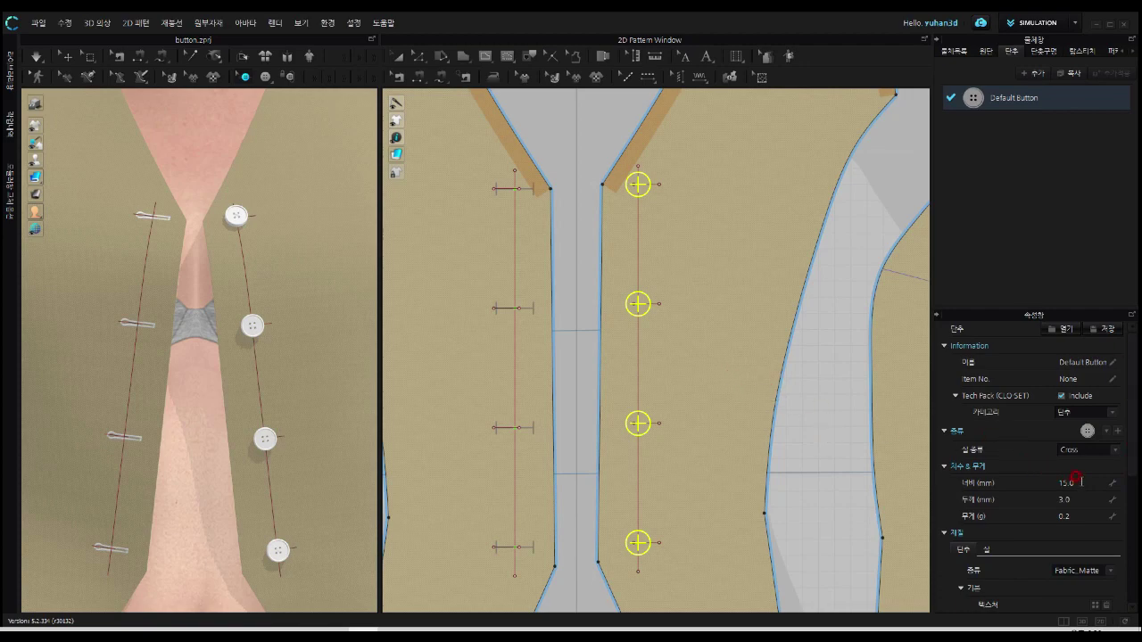
pyautogui.click(1075, 481)
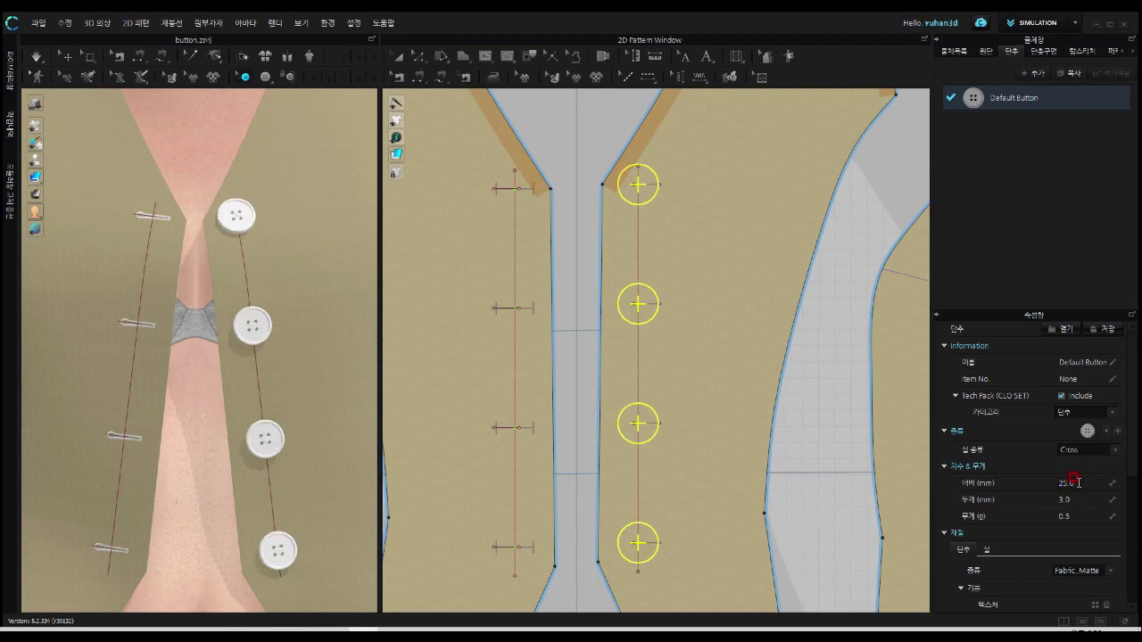
pyautogui.click(999, 429)
pyautogui.click(1076, 481)
pyautogui.write('20')
pyautogui.press('Return')
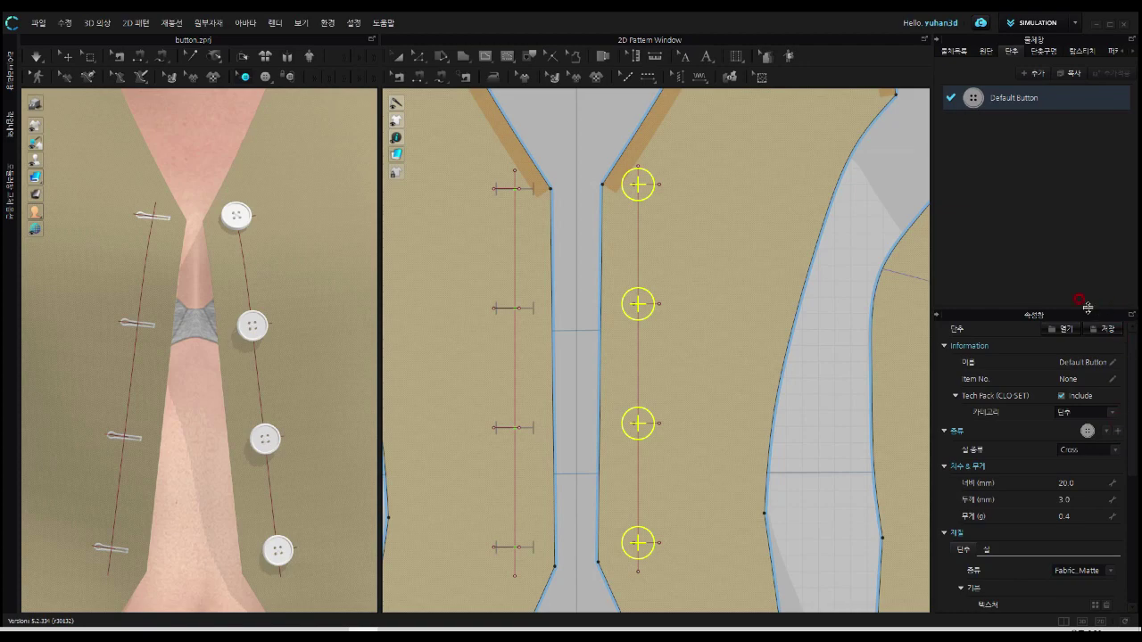
# Step: Duplicate the Default Button style and set the copy's width to 15 mm
pyautogui.click(1046, 105)
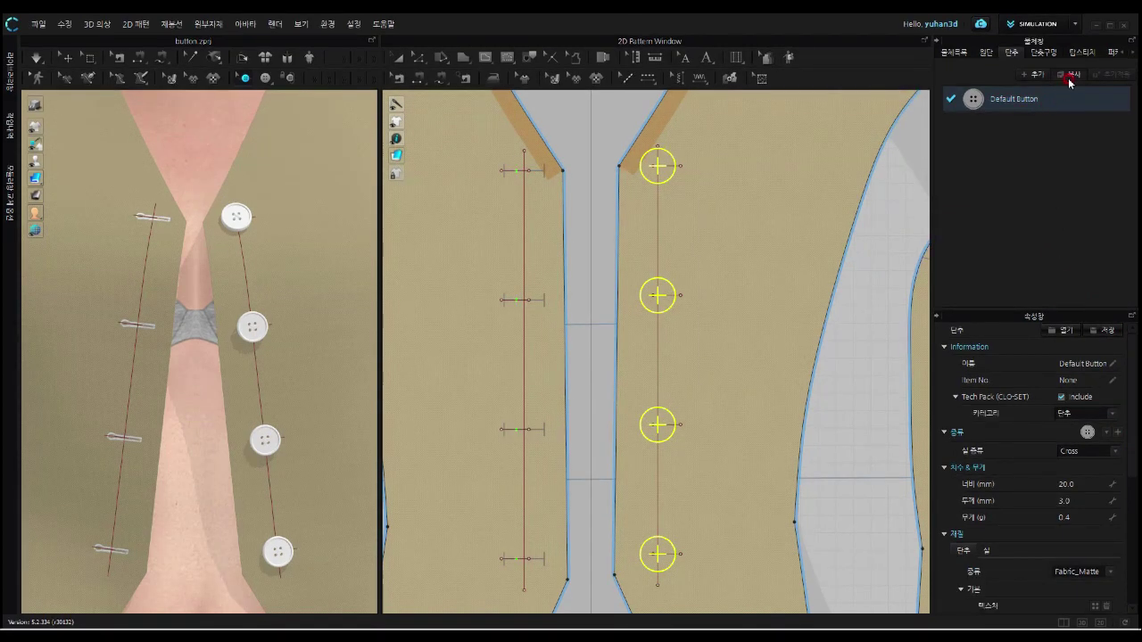
pyautogui.click(1075, 79)
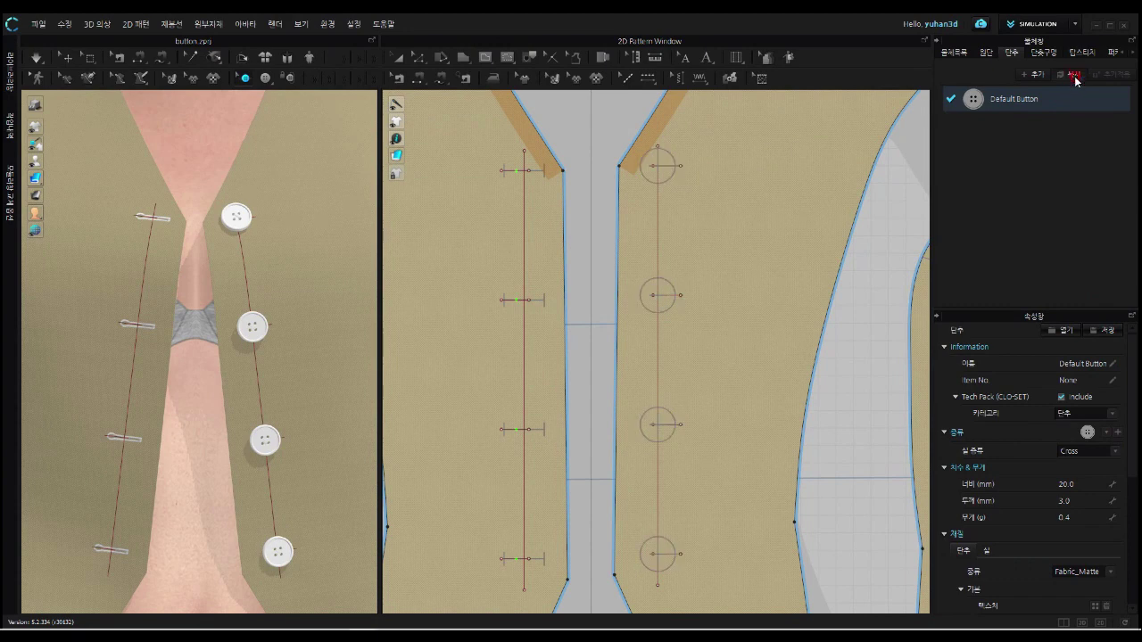
pyautogui.click(1075, 77)
pyautogui.click(1056, 138)
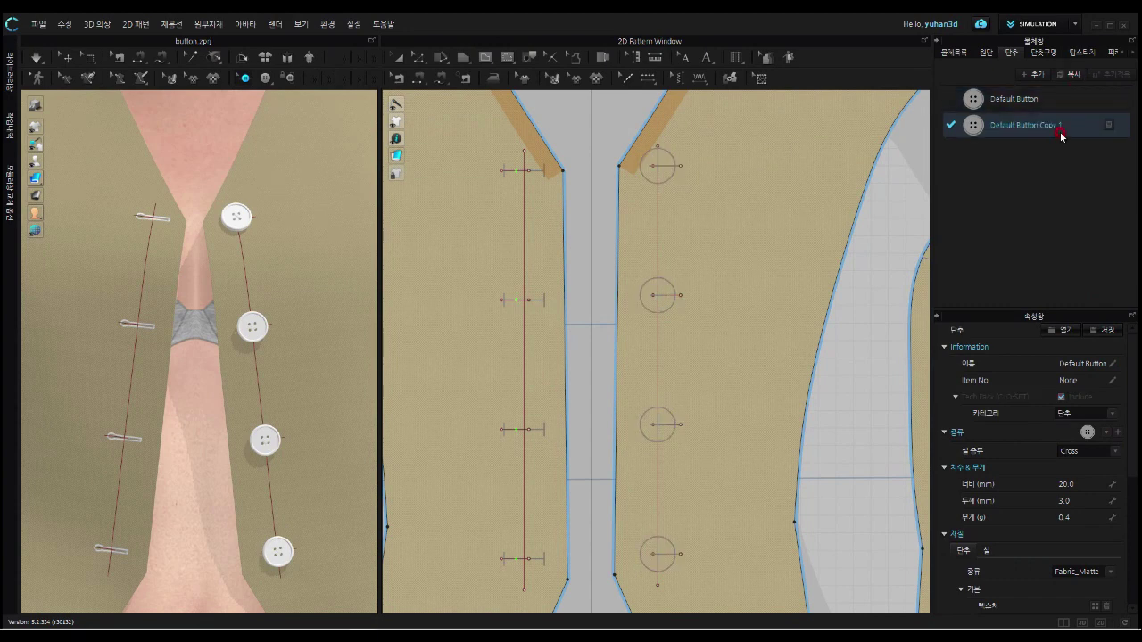
pyautogui.click(1077, 482)
pyautogui.doubleClick(1078, 481)
pyautogui.write('1')
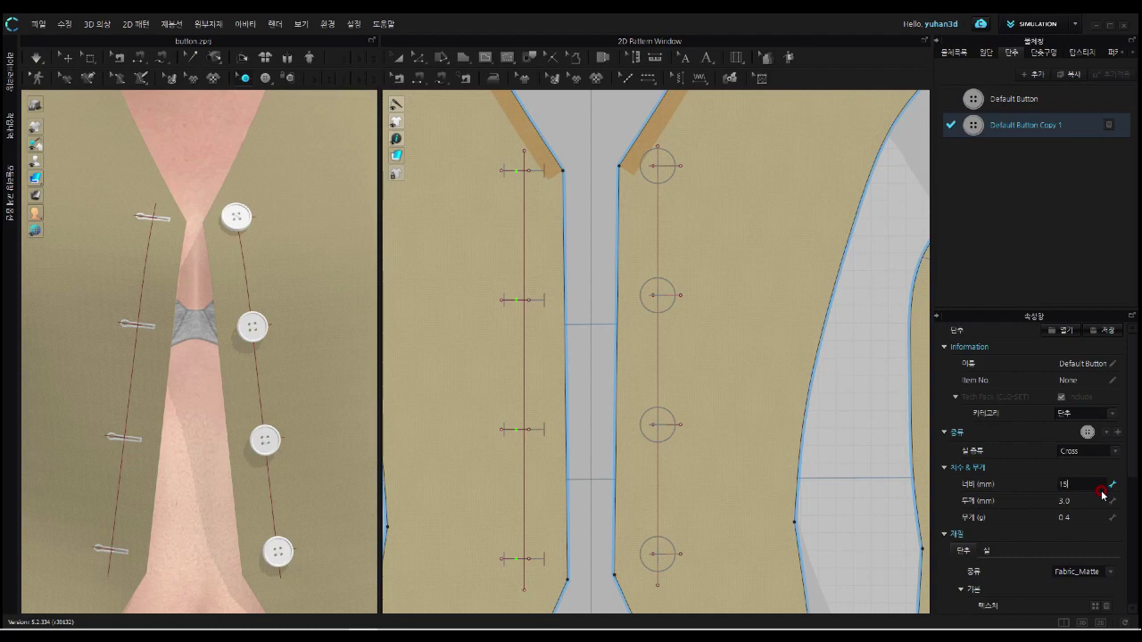
pyautogui.write('5')
pyautogui.press('Return')
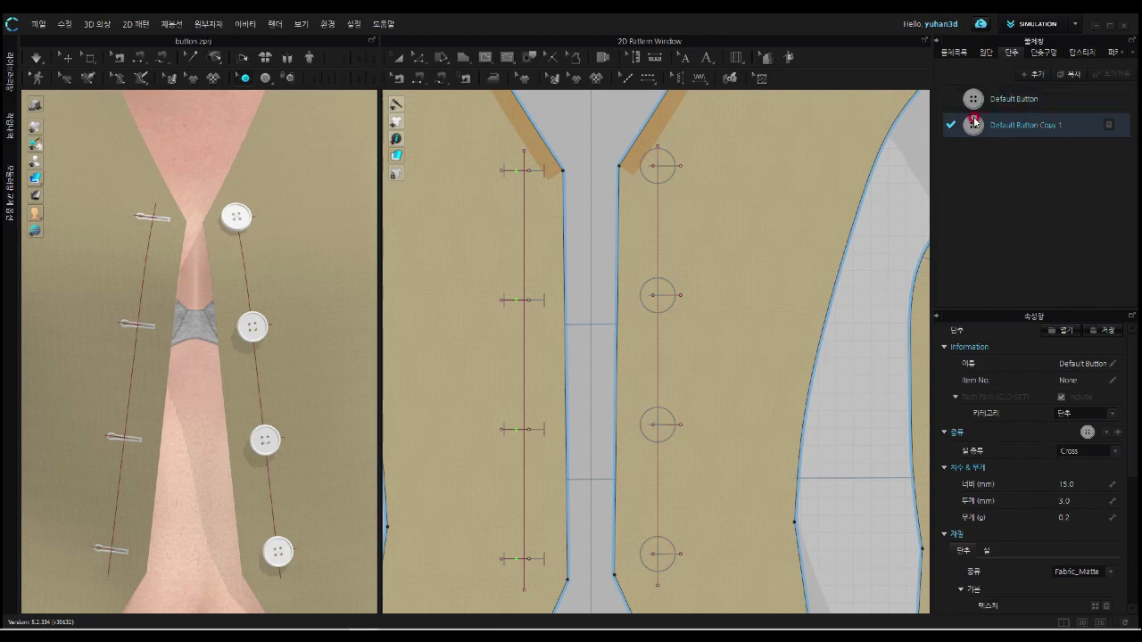
# Step: Try the Default Button Copy 1 style on all four front buttons and switch them back to Default Button
pyautogui.click(657, 172)
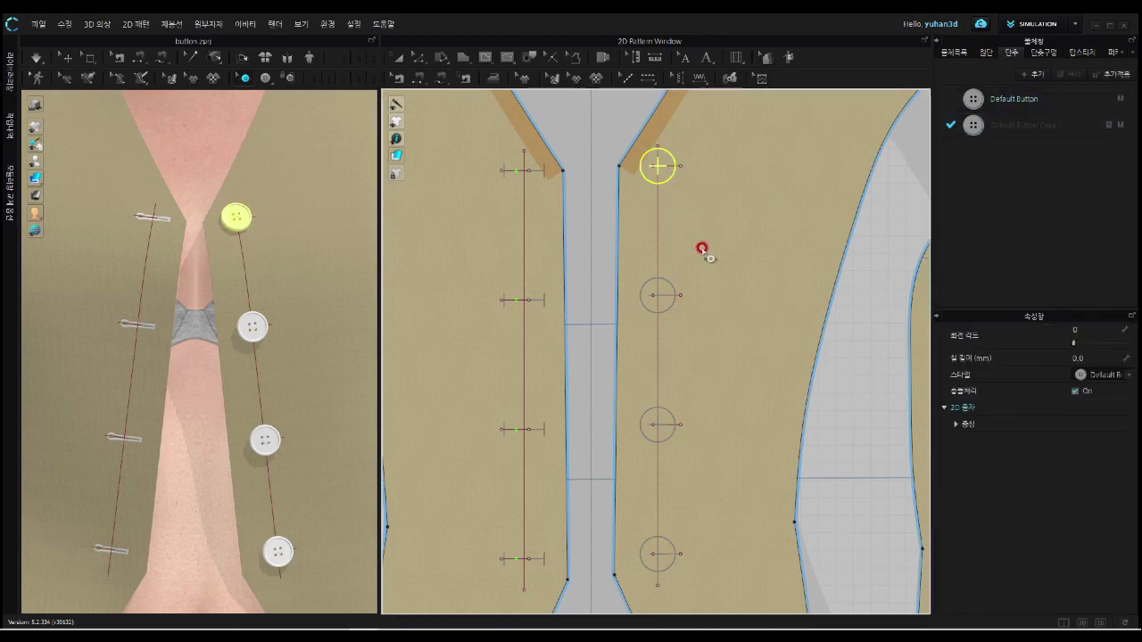
pyautogui.keyDown('shift'); pyautogui.click(671, 305); pyautogui.keyUp('shift')
pyautogui.keyDown('shift'); pyautogui.click(665, 432); pyautogui.keyUp('shift')
pyautogui.keyDown('shift'); pyautogui.click(670, 542); pyautogui.keyUp('shift')
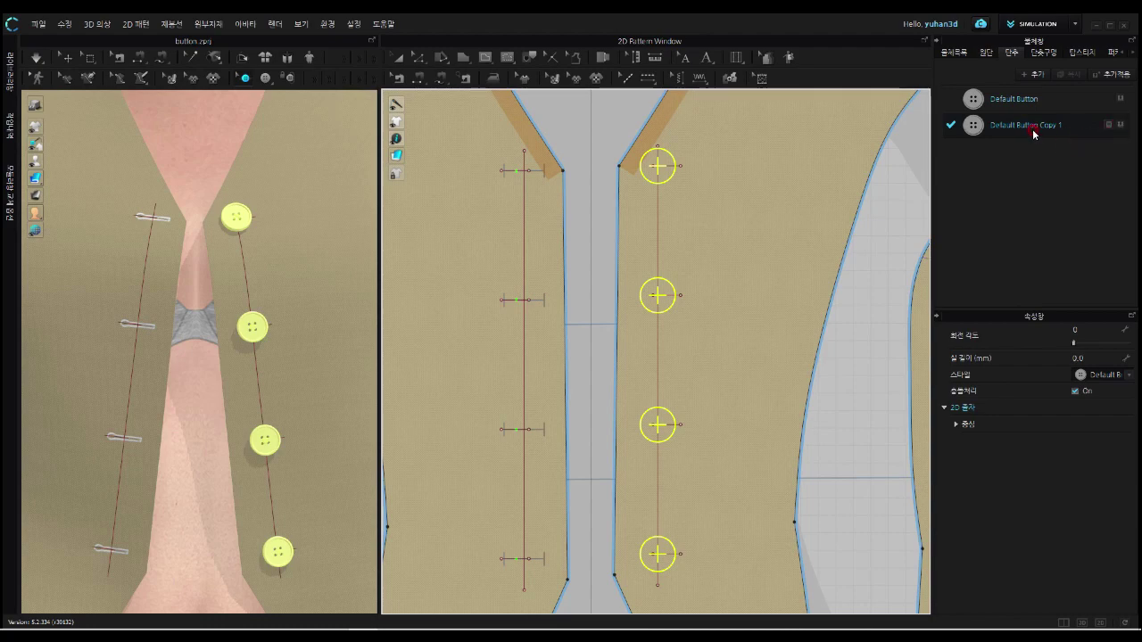
pyautogui.click(1121, 126)
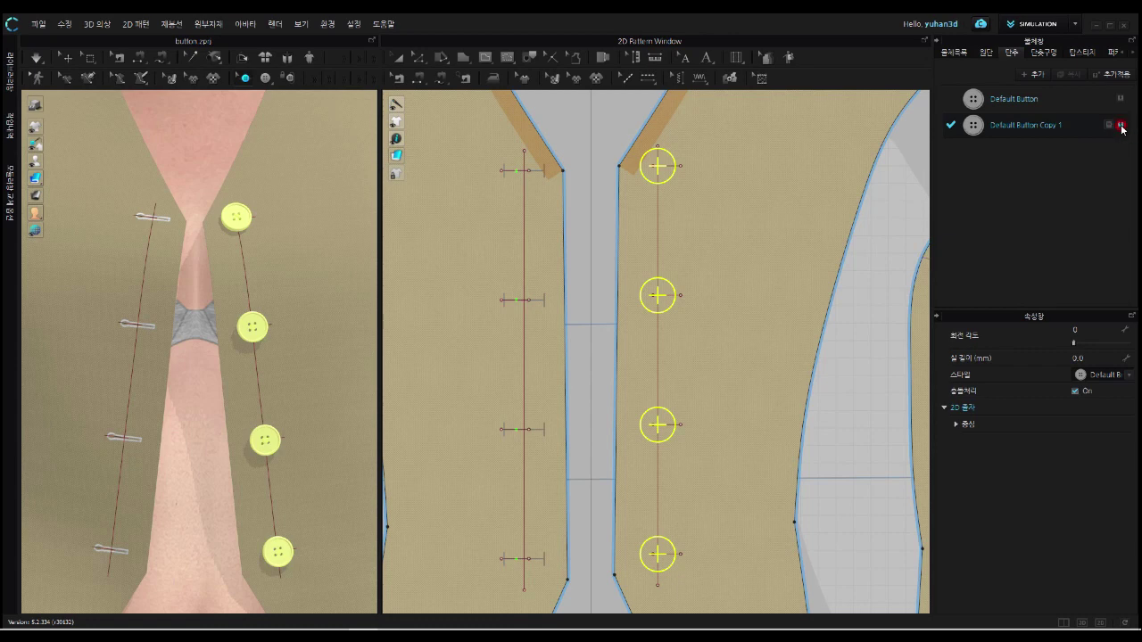
pyautogui.click(1121, 128)
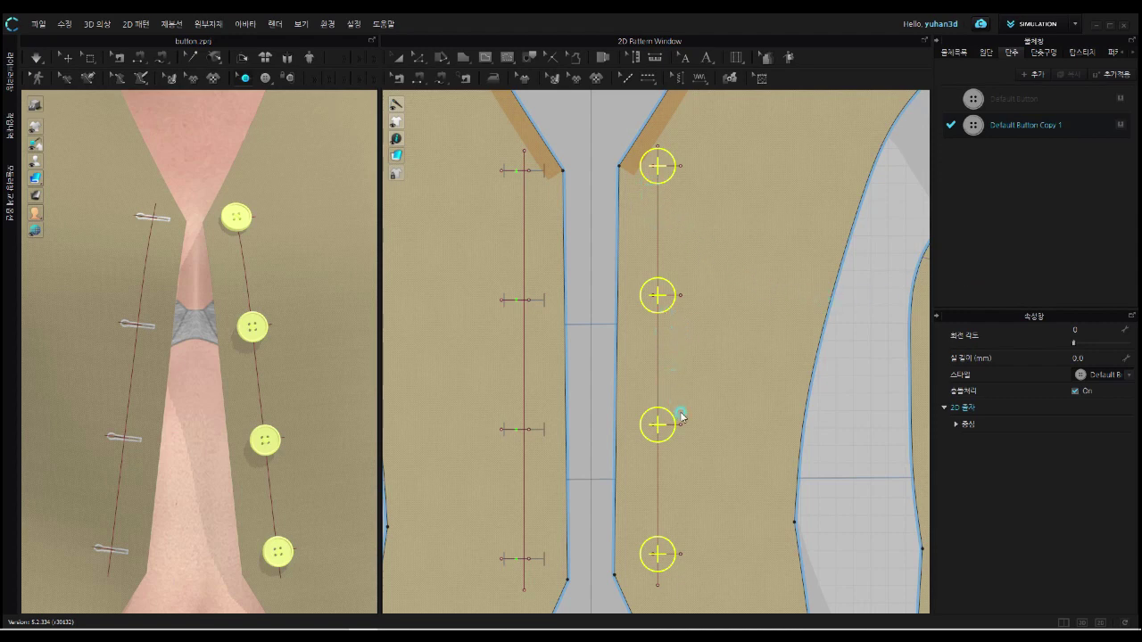
pyautogui.click(1121, 101)
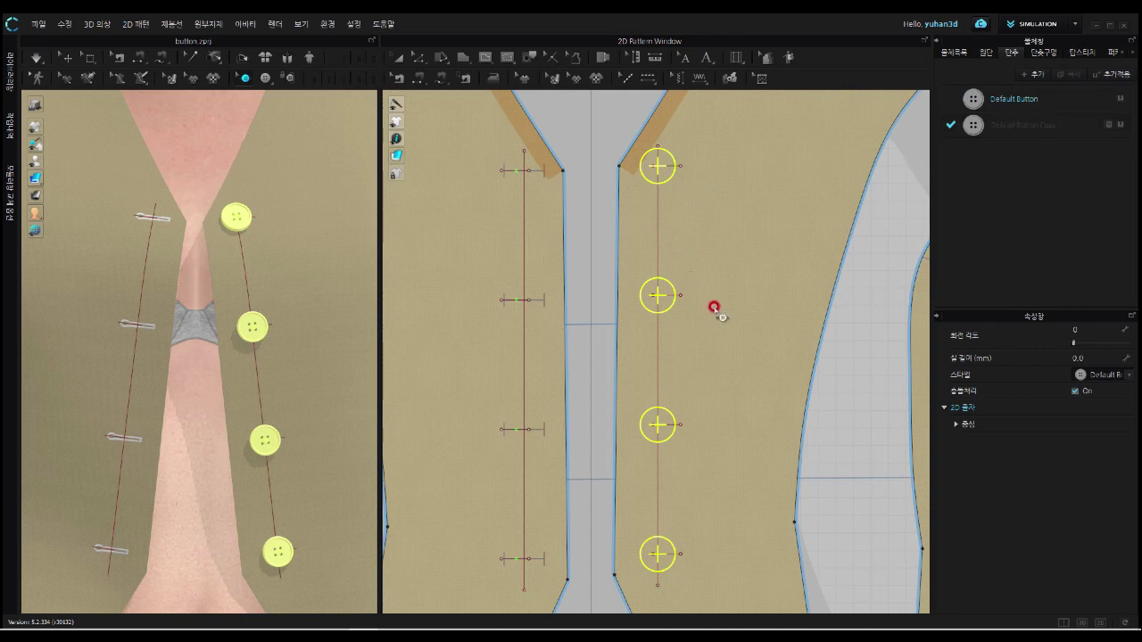
# Step: Rename the Default Button style as Button20mm
pyautogui.click(1033, 125)
pyautogui.click(1046, 105)
pyautogui.doubleClick(1040, 103)
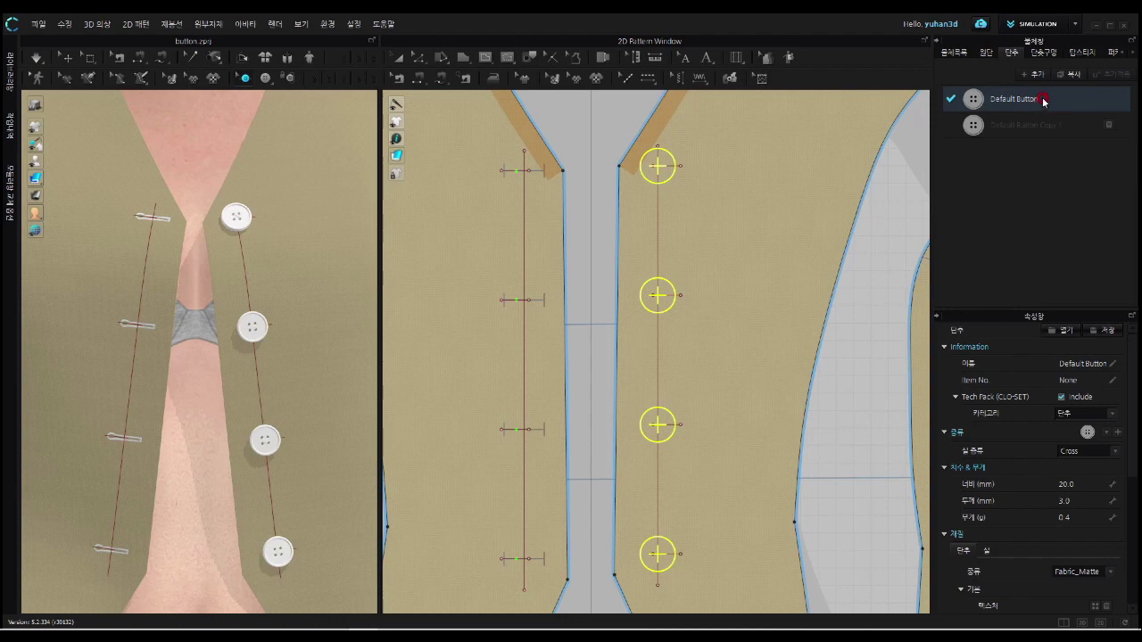
pyautogui.doubleClick(1042, 99)
pyautogui.write('Button20mm')
# Step: Rename the Default Button Copy 1 style as Button15mm
pyautogui.click(1019, 125)
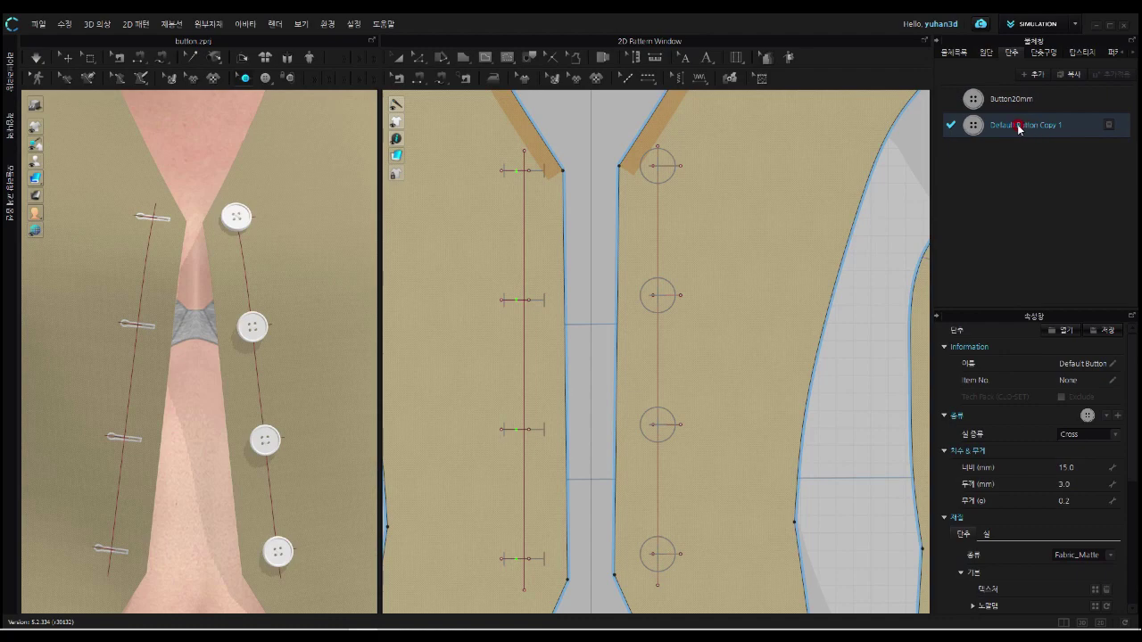
pyautogui.doubleClick(1019, 125)
pyautogui.click(1019, 125)
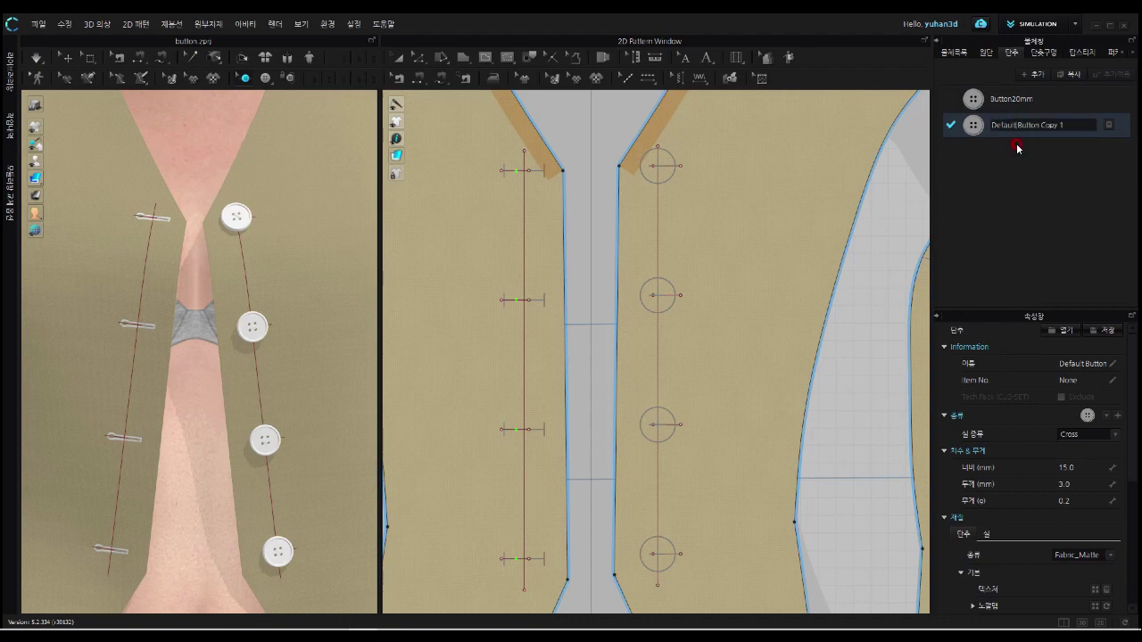
pyautogui.press('BackSpace')
pyautogui.press('BackSpace')
pyautogui.press('BackSpace')
pyautogui.press('BackSpace')
pyautogui.press('BackSpace')
pyautogui.press('BackSpace')
pyautogui.press('BackSpace')
pyautogui.press('Delete')
pyautogui.hotkey('ctrl', 'a')
pyautogui.write('Button15mm')
pyautogui.press('Return')
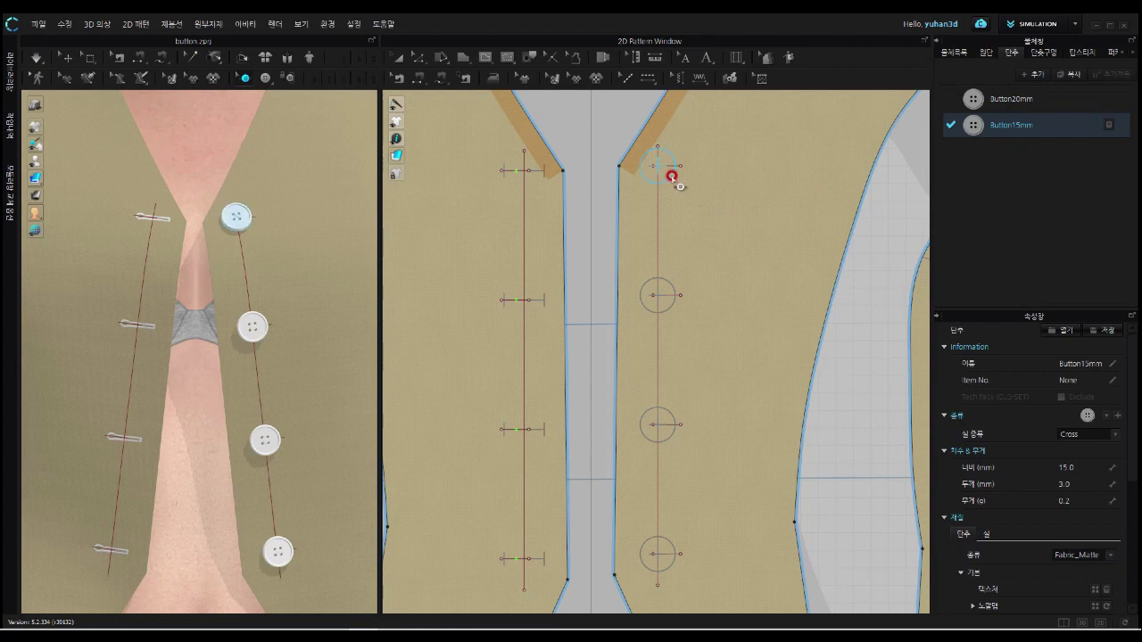
# Step: Try the Button15mm style on the topmost front button and switch that button back to Button20mm
pyautogui.click(667, 179)
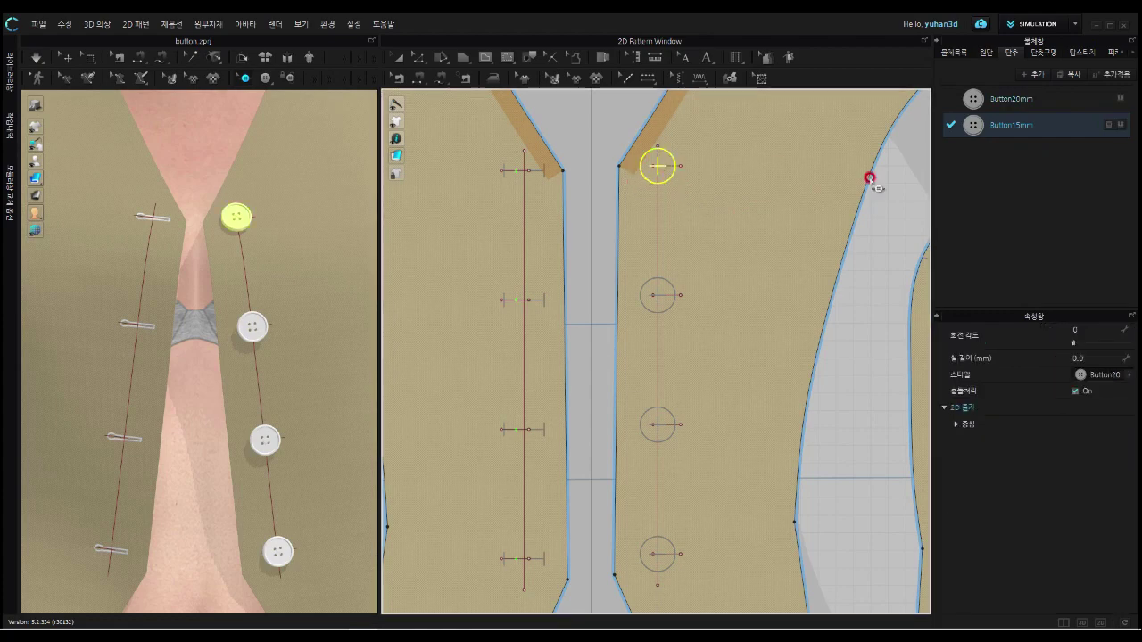
pyautogui.click(1010, 125)
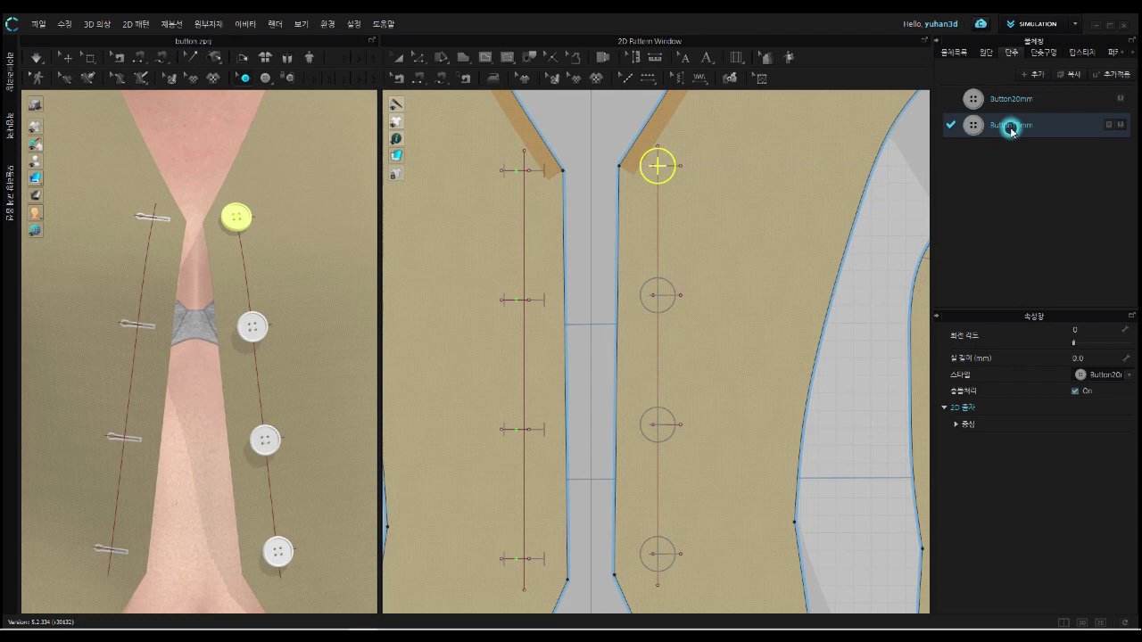
pyautogui.click(1121, 125)
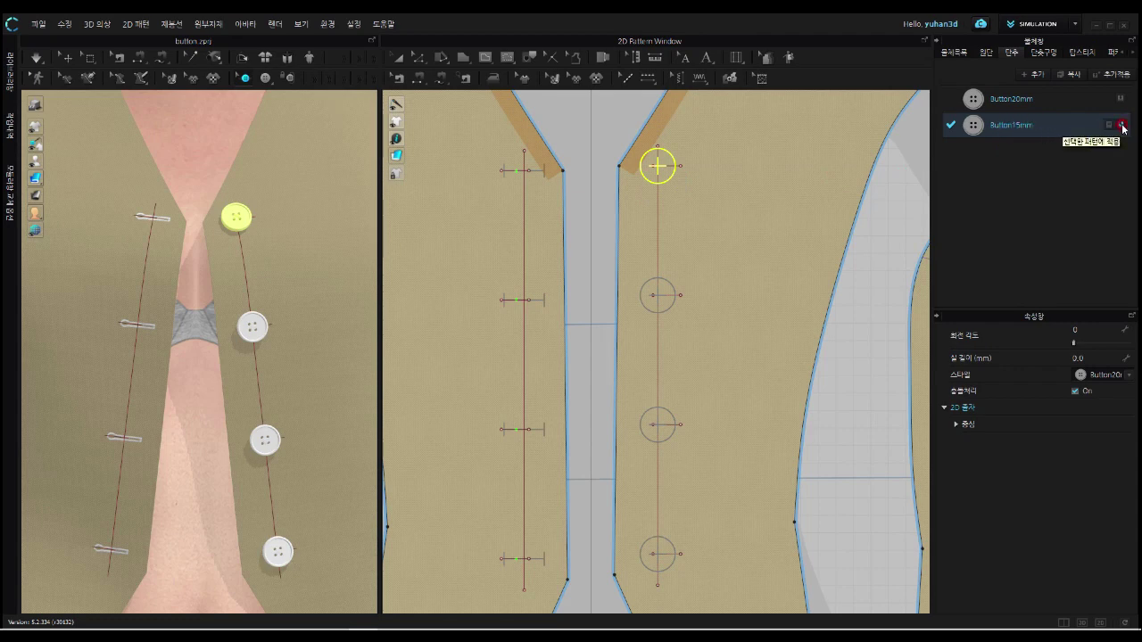
pyautogui.click(1121, 125)
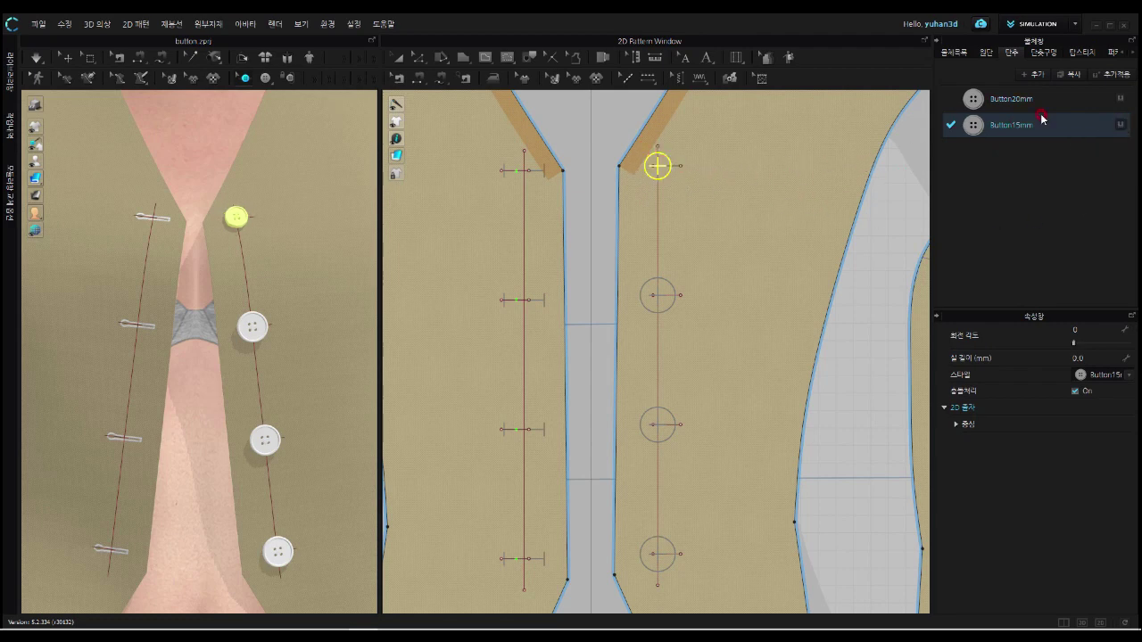
pyautogui.click(1118, 101)
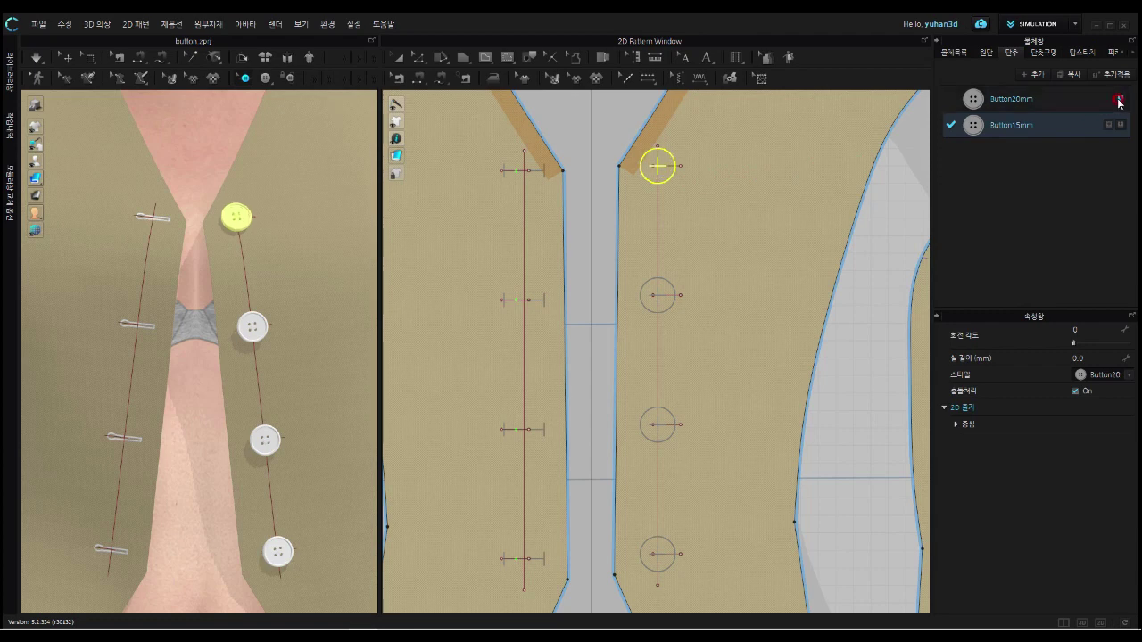
pyautogui.click(1069, 168)
# Step: Set the Button20mm style's colour to the vest fabric's beige, sampled from the garment in the 3D view
pyautogui.click(1017, 101)
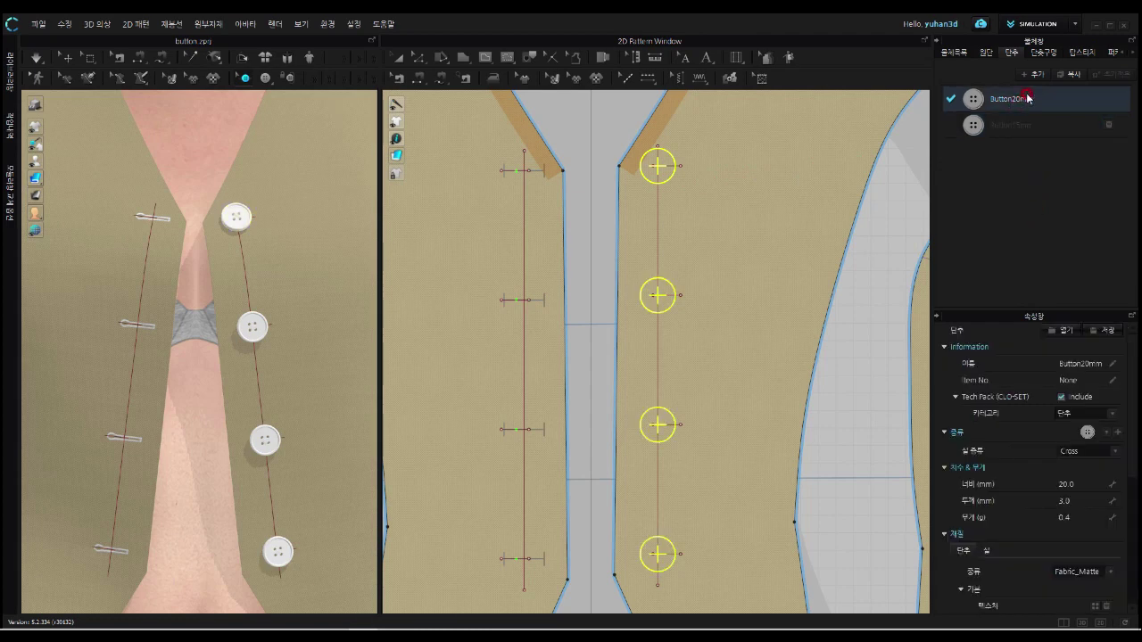
pyautogui.moveTo(1131, 379); pyautogui.dragTo(1129, 531)
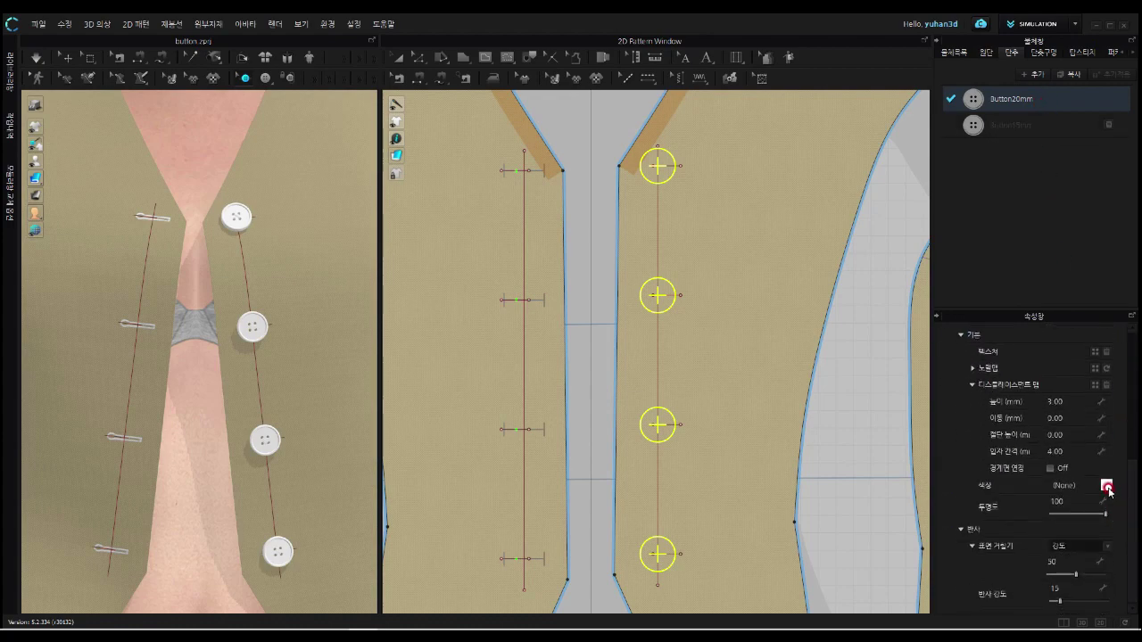
pyautogui.click(1107, 487)
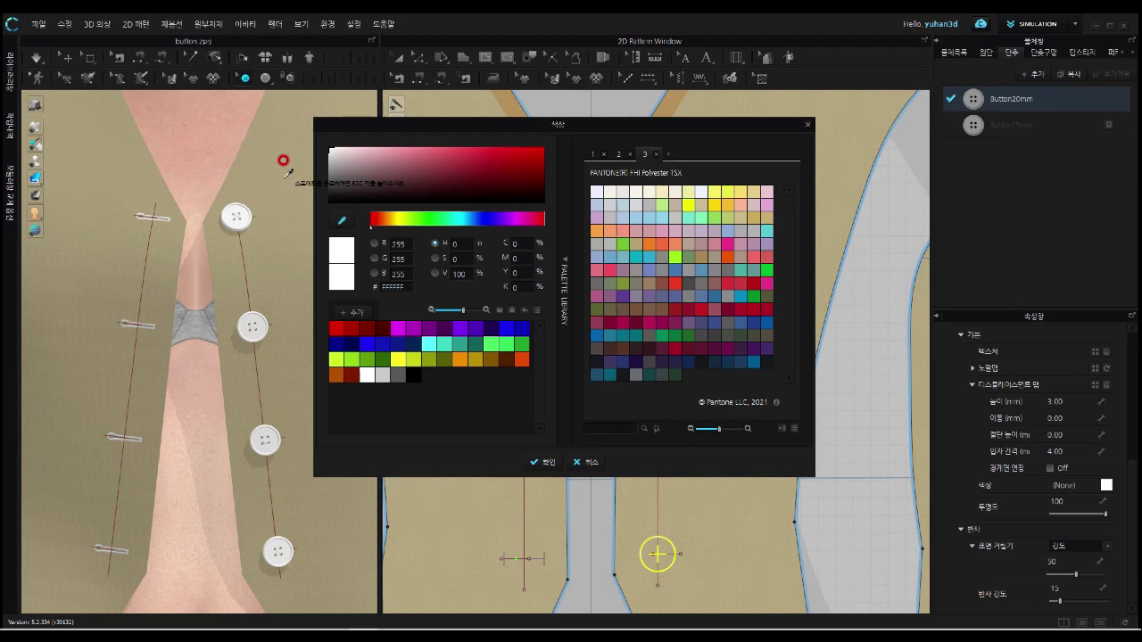
pyautogui.click(283, 161)
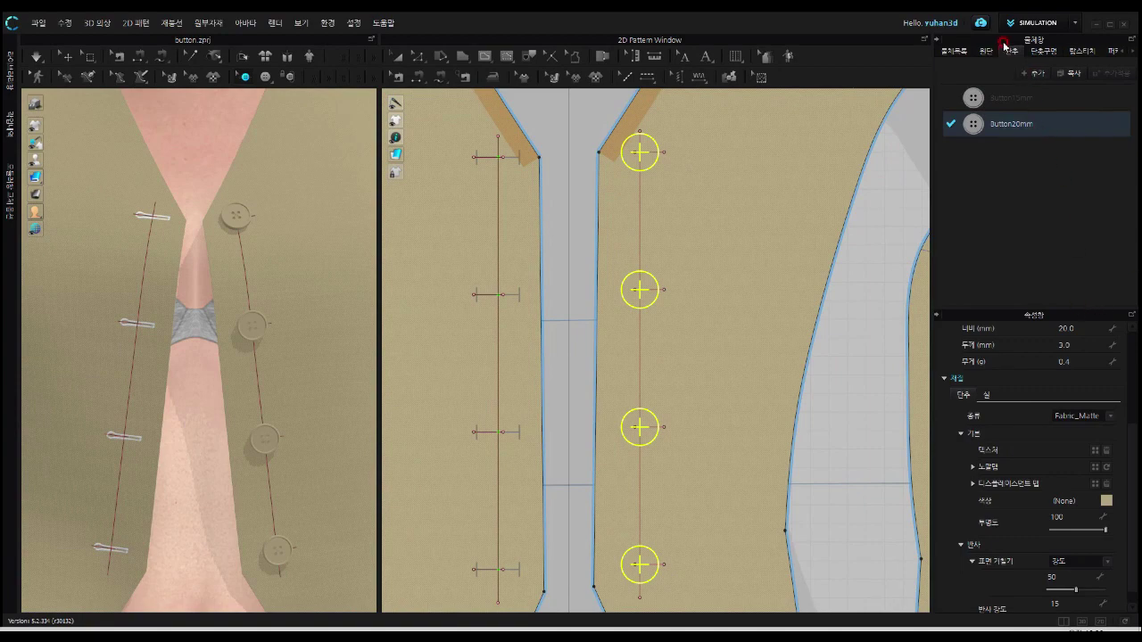
# Step: Compare the two Default Buttonhole styles to find the one applied to the front buttonholes
pyautogui.click(1051, 56)
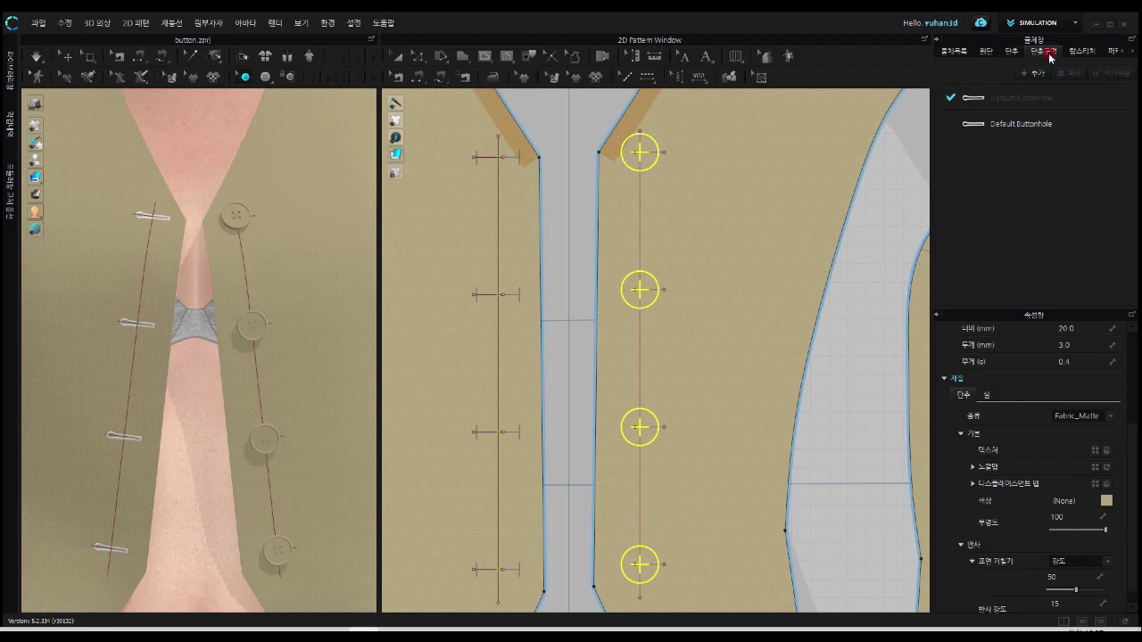
pyautogui.click(1026, 99)
pyautogui.press('Down')
pyautogui.click(1015, 102)
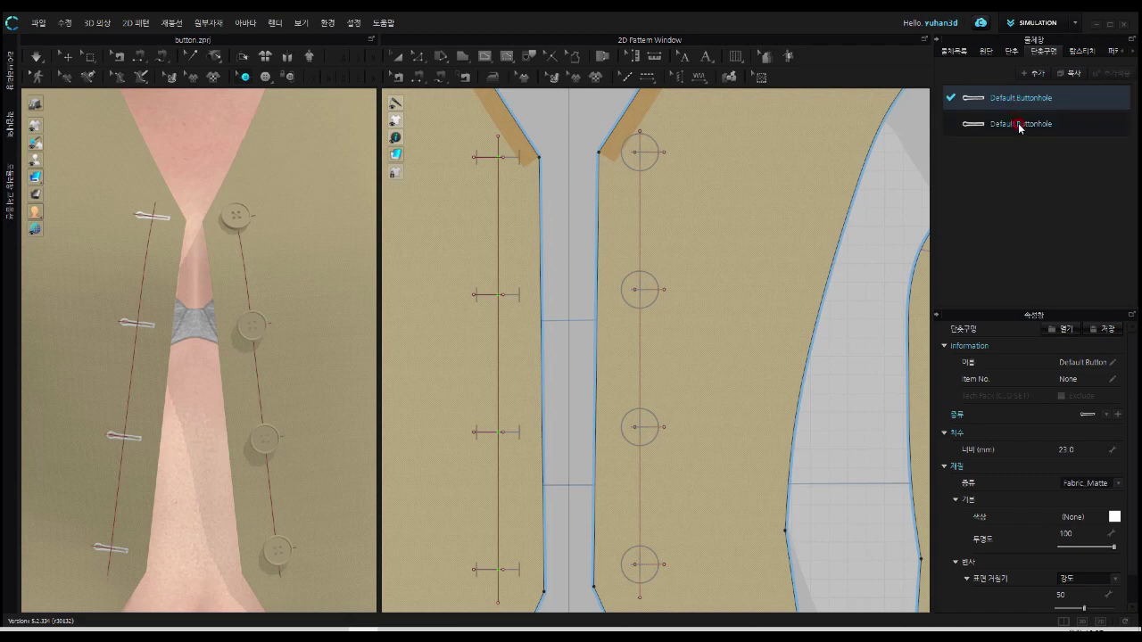
pyautogui.click(1019, 126)
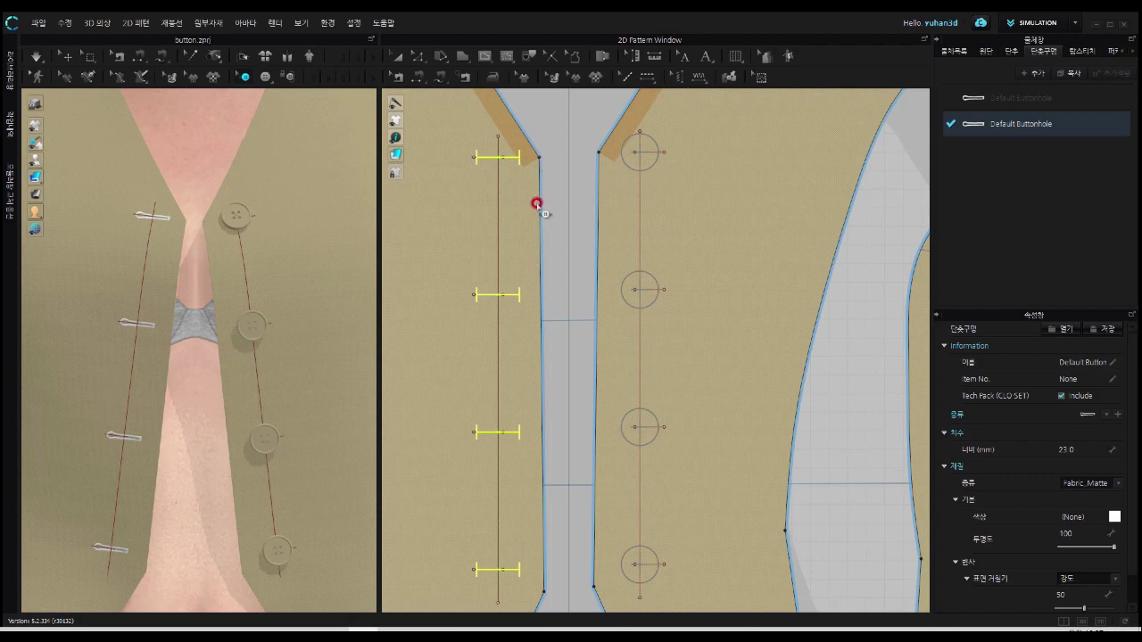
pyautogui.click(497, 570)
pyautogui.click(559, 596)
# Step: Rename the Default Buttonhole style applied to the front buttonholes as Buttonhole20mm
pyautogui.click(1056, 131)
pyautogui.doubleClick(1054, 125)
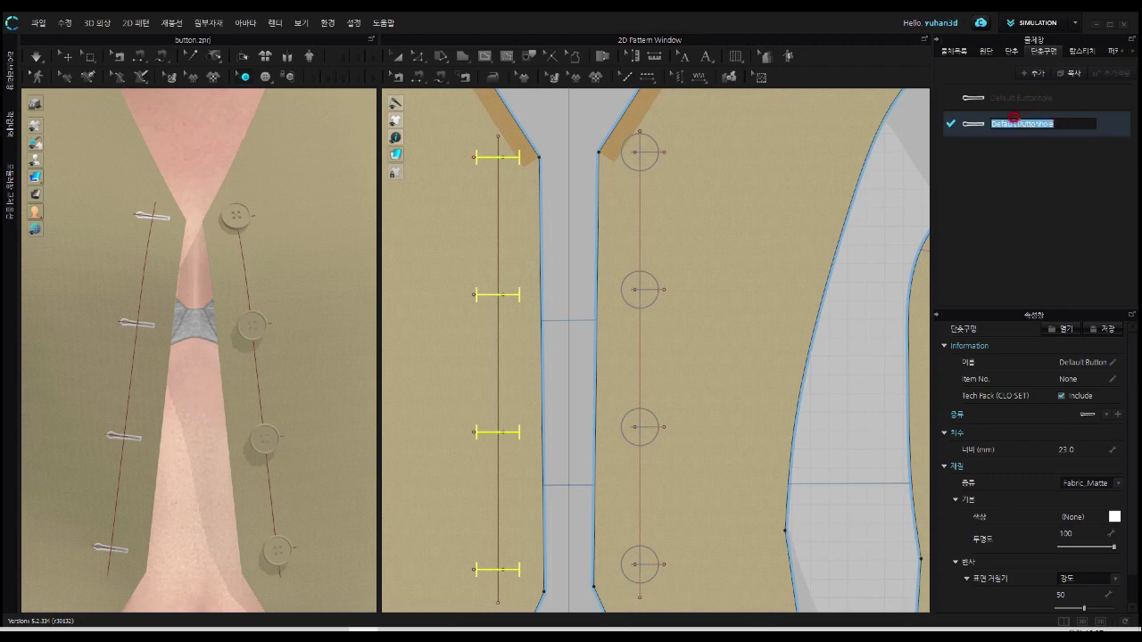
pyautogui.click(1016, 121)
pyautogui.press('BackSpace')
pyautogui.press('BackSpace')
pyautogui.press('BackSpace')
pyautogui.press('BackSpace')
pyautogui.press('BackSpace')
pyautogui.press('BackSpace')
pyautogui.press('BackSpace')
pyautogui.press('BackSpace')
pyautogui.write('mm')
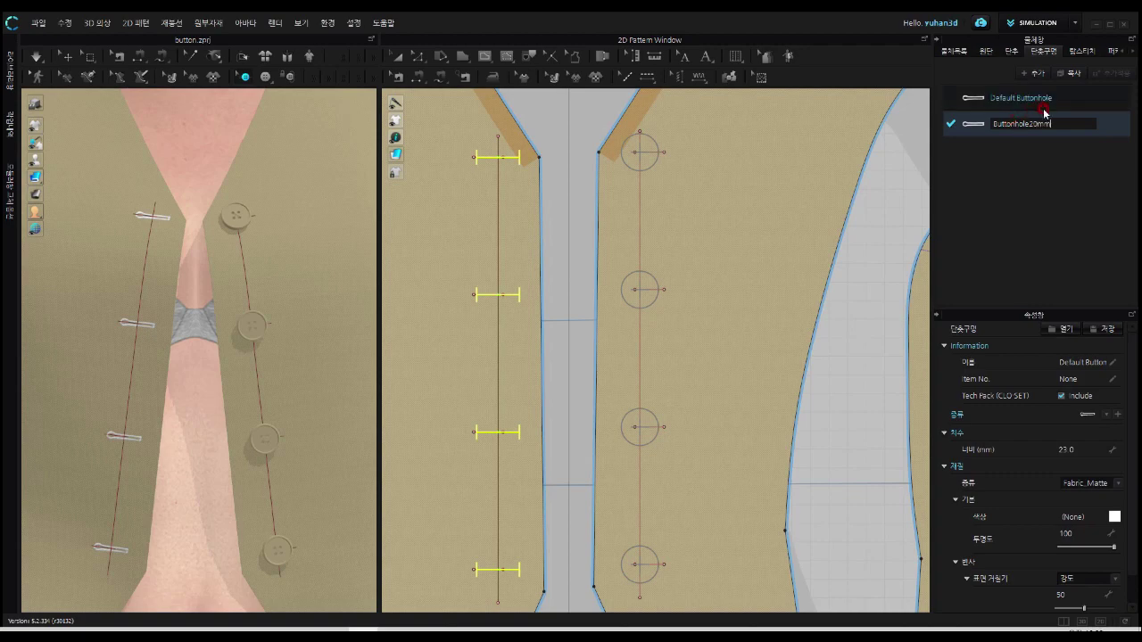
# Step: Rename the unused Default Buttonhole style as Buttonhole15mm
pyautogui.click(1031, 99)
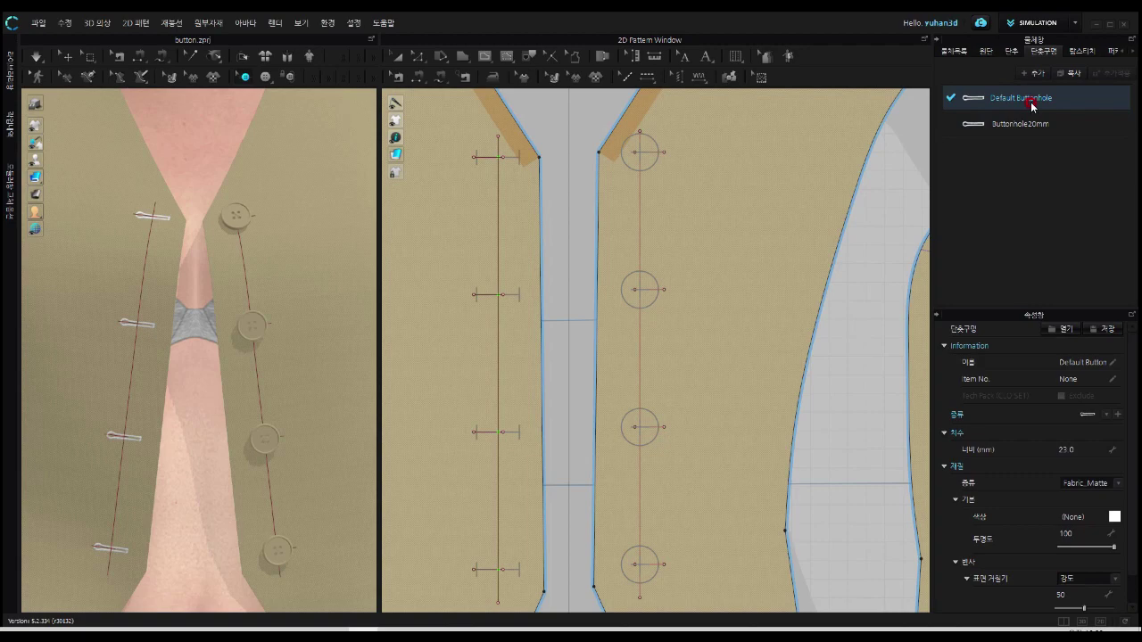
pyautogui.doubleClick(1017, 96)
pyautogui.click(1013, 95)
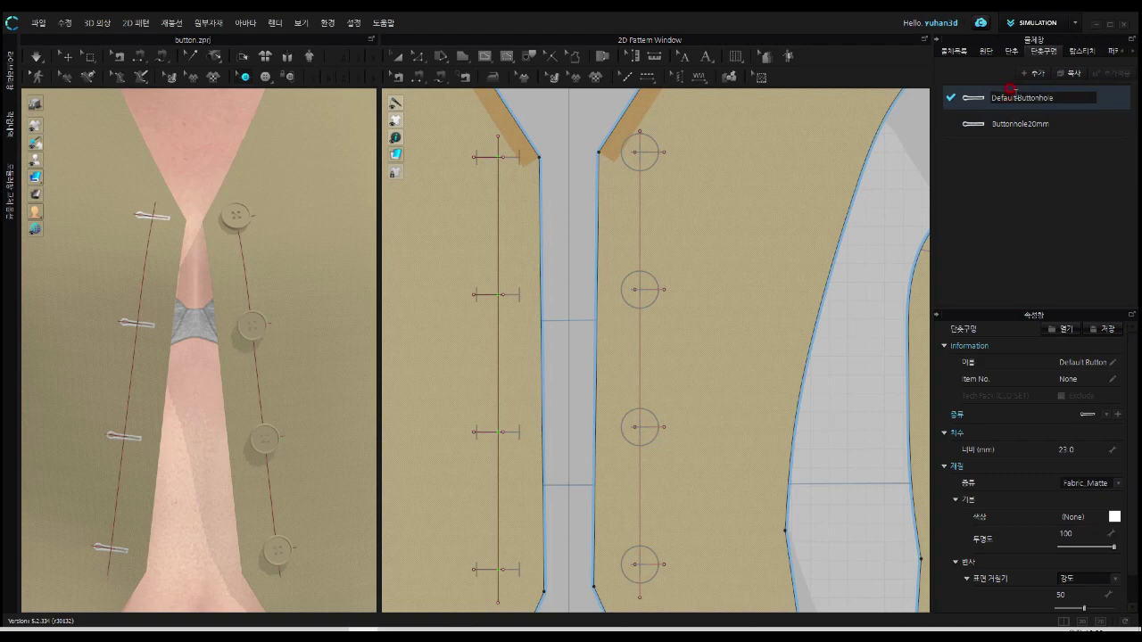
pyautogui.press('BackSpace')
pyautogui.press('BackSpace')
pyautogui.press('BackSpace')
pyautogui.press('BackSpace')
pyautogui.press('BackSpace')
pyautogui.press('BackSpace')
pyautogui.press('BackSpace')
pyautogui.write('15mm')
pyautogui.press('Return')
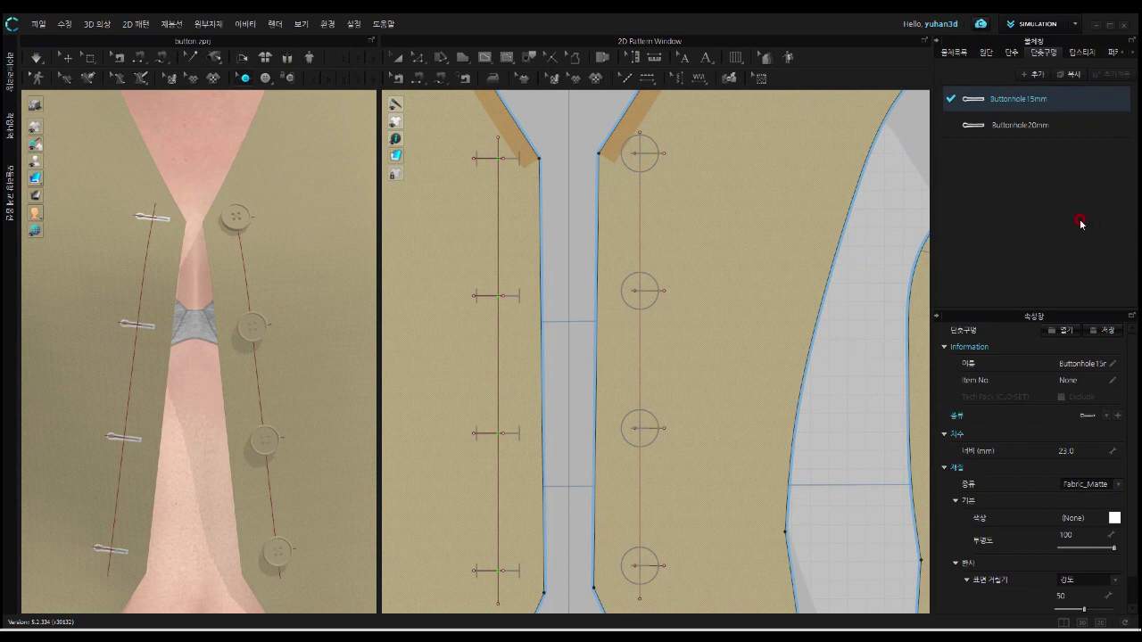
# Step: Set the width of the Buttonhole15mm style to 18 mm
pyautogui.click(1069, 451)
pyautogui.click(1032, 437)
pyautogui.click(1070, 447)
pyautogui.doubleClick(1071, 448)
pyautogui.write('18')
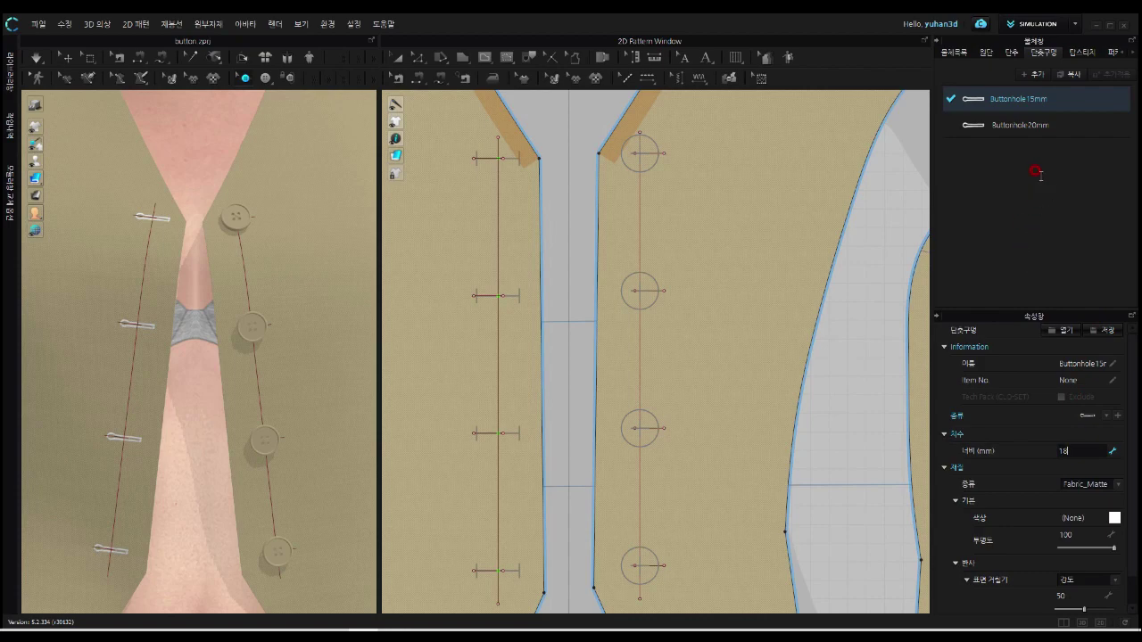
pyautogui.press('Return')
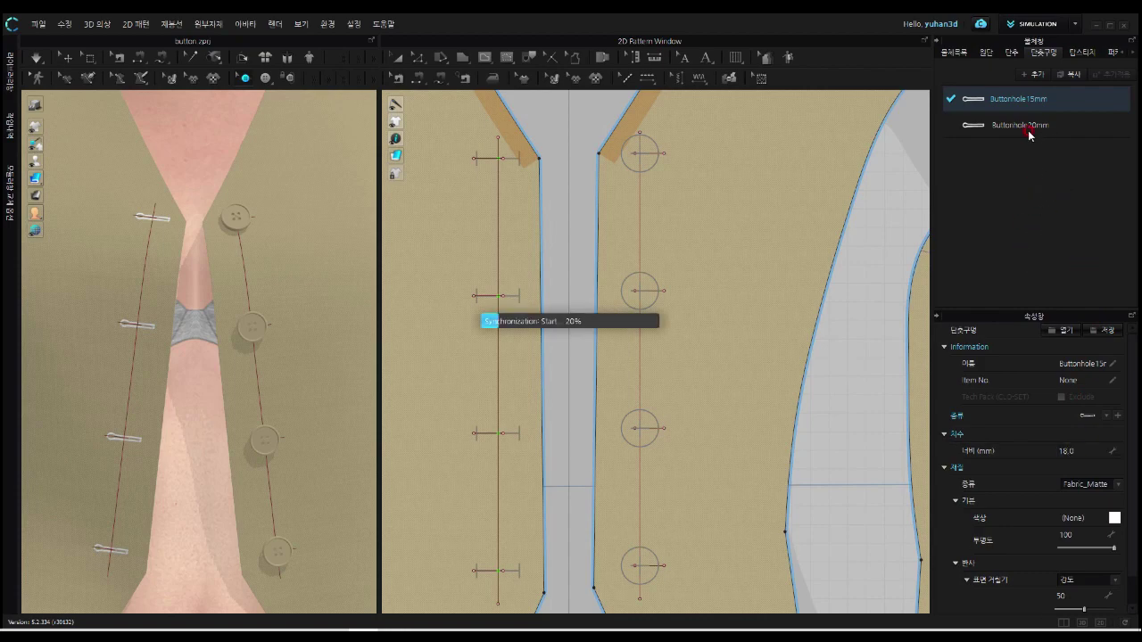
# Step: Check the width of the Buttonhole20mm style and clear the buttonhole selection on the pattern
pyautogui.click(1025, 126)
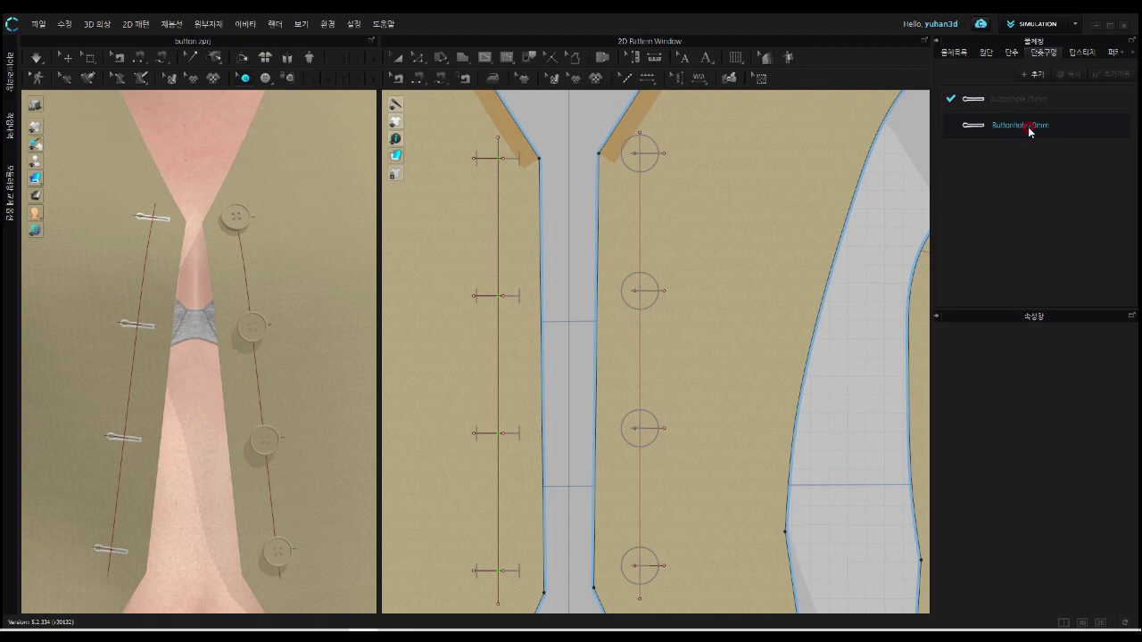
pyautogui.doubleClick(1028, 127)
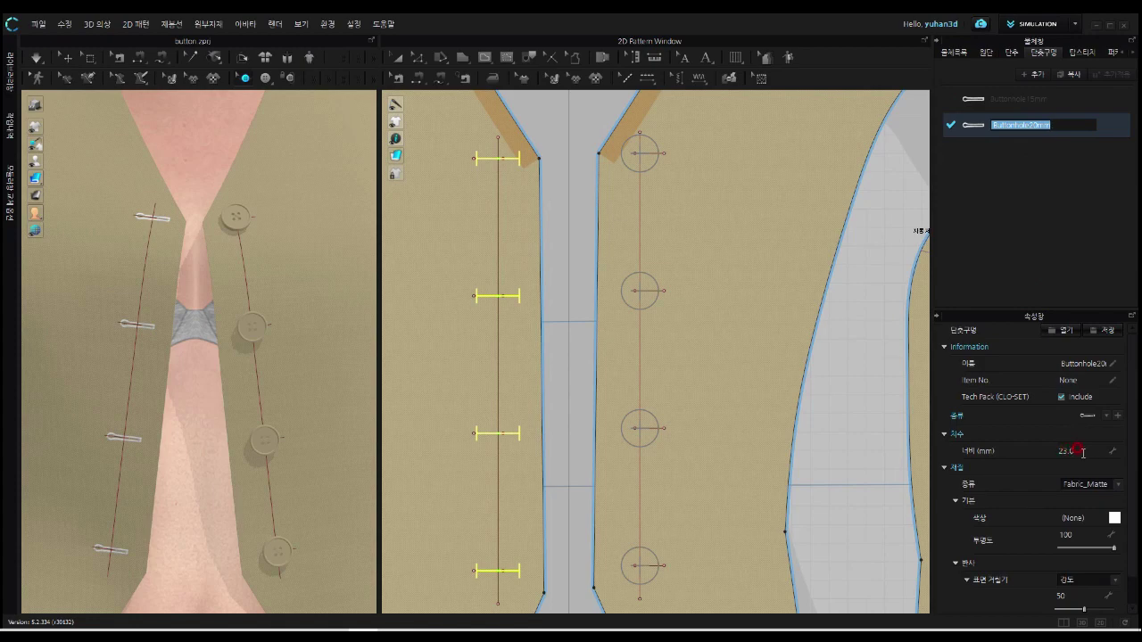
pyautogui.press('Return')
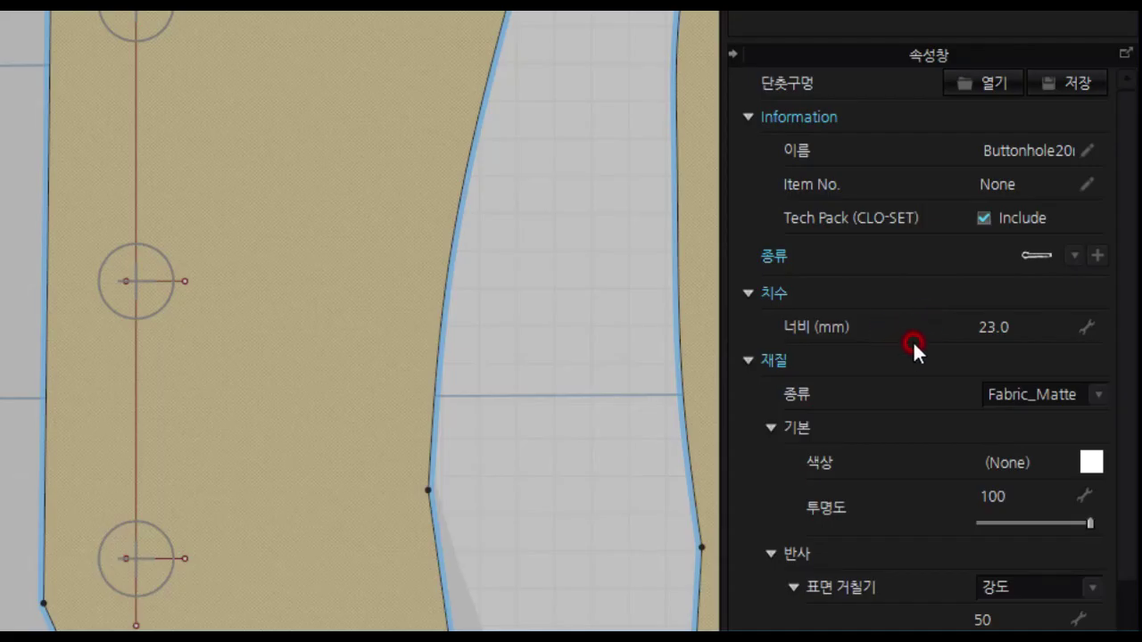
pyautogui.click(1009, 327)
pyautogui.moveTo(1000, 334)
pyautogui.mouseDown()
pyautogui.moveTo(967, 337)
pyautogui.moveTo(1015, 336)
pyautogui.mouseUp()
pyautogui.moveTo(950, 21); pyautogui.dragTo(972, 11)
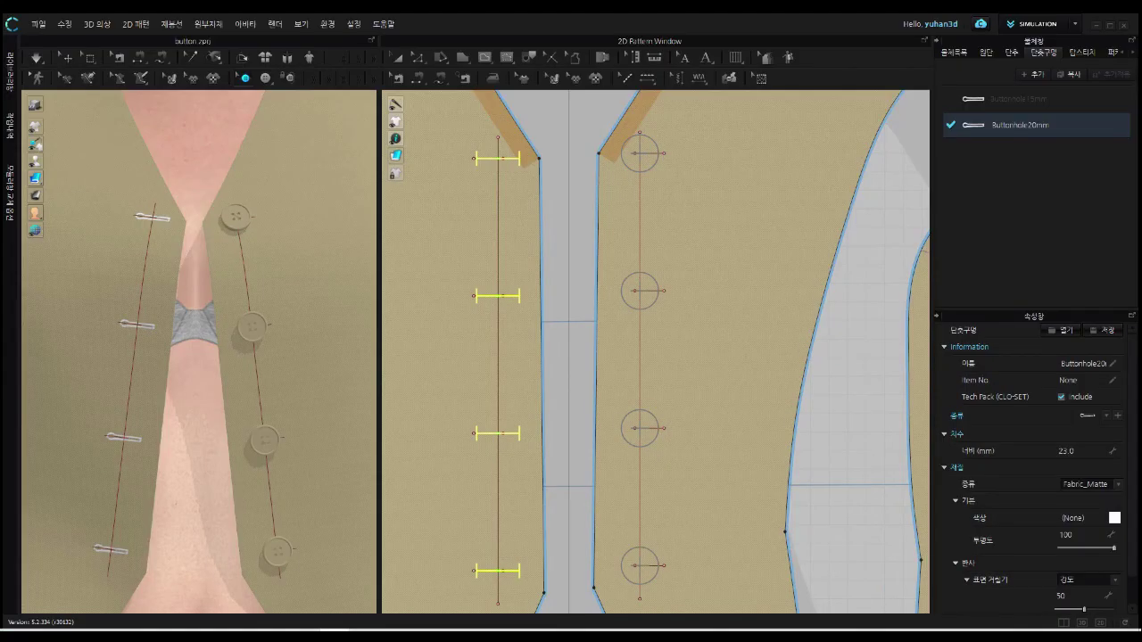
pyautogui.click(1054, 363)
pyautogui.click(448, 254)
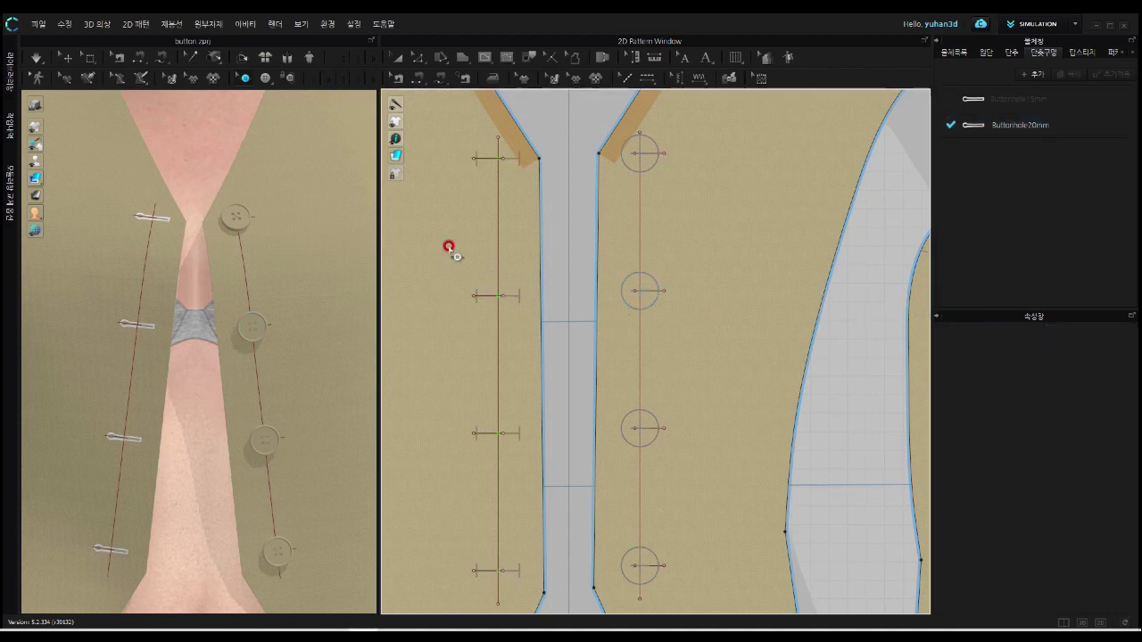
pyautogui.scroll(4, 491, 166)
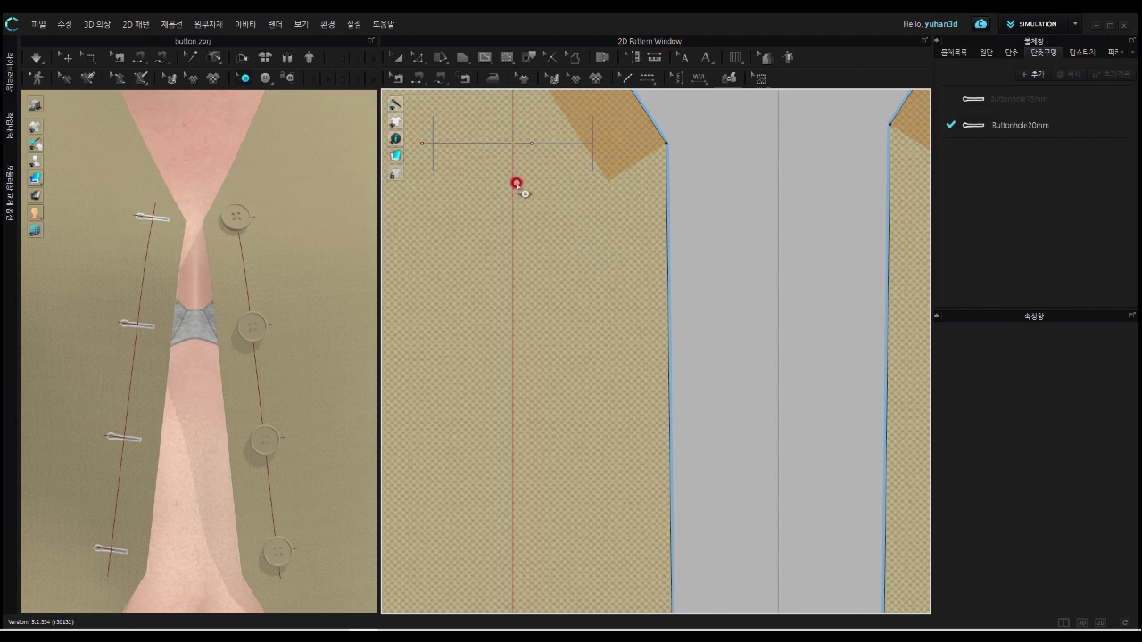
pyautogui.click(498, 143)
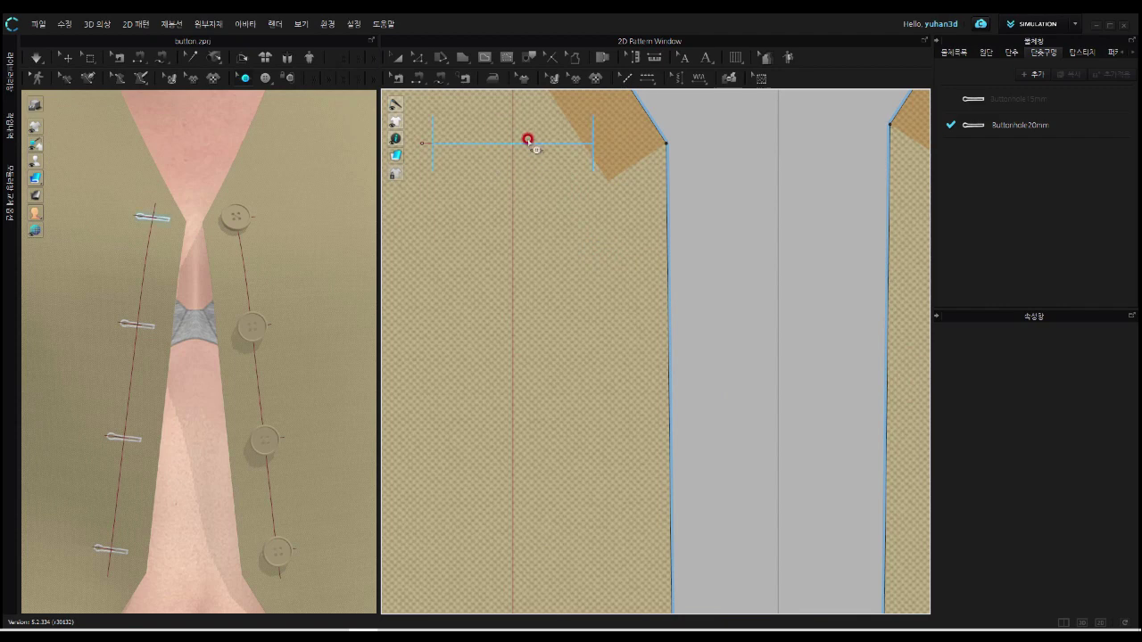
pyautogui.click(529, 199)
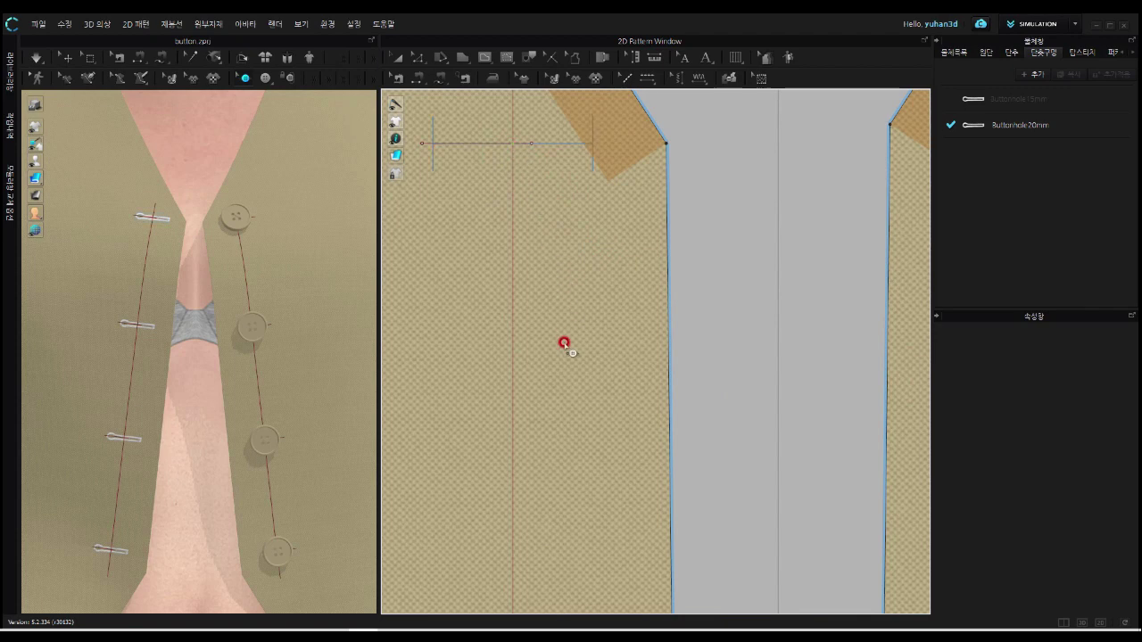
pyautogui.scroll(-4, 560, 384)
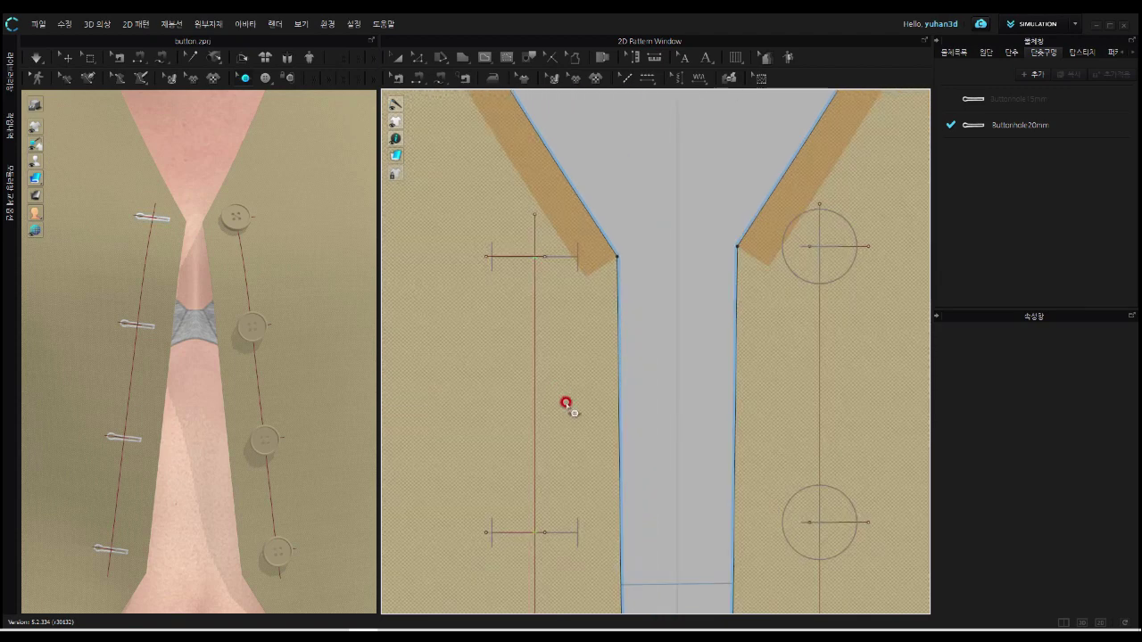
pyautogui.moveTo(562, 397); pyautogui.dragTo(557, 305, button='middle')
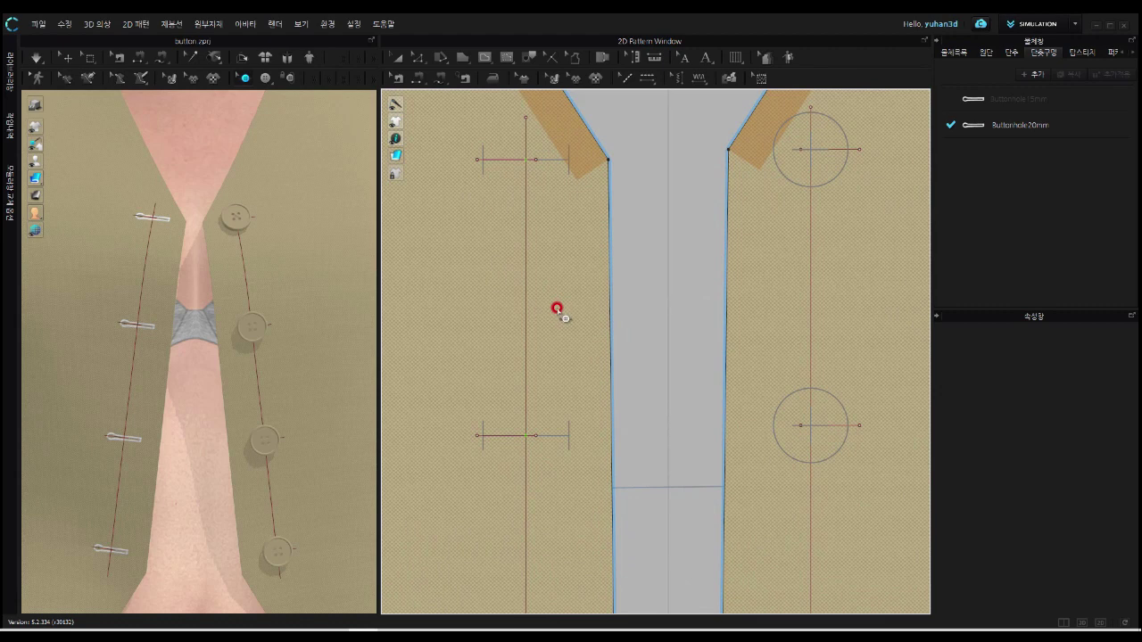
# Step: Select all four buttonholes on the vest front in the pattern view to edit their placement properties
pyautogui.click(562, 171)
pyautogui.click(555, 160)
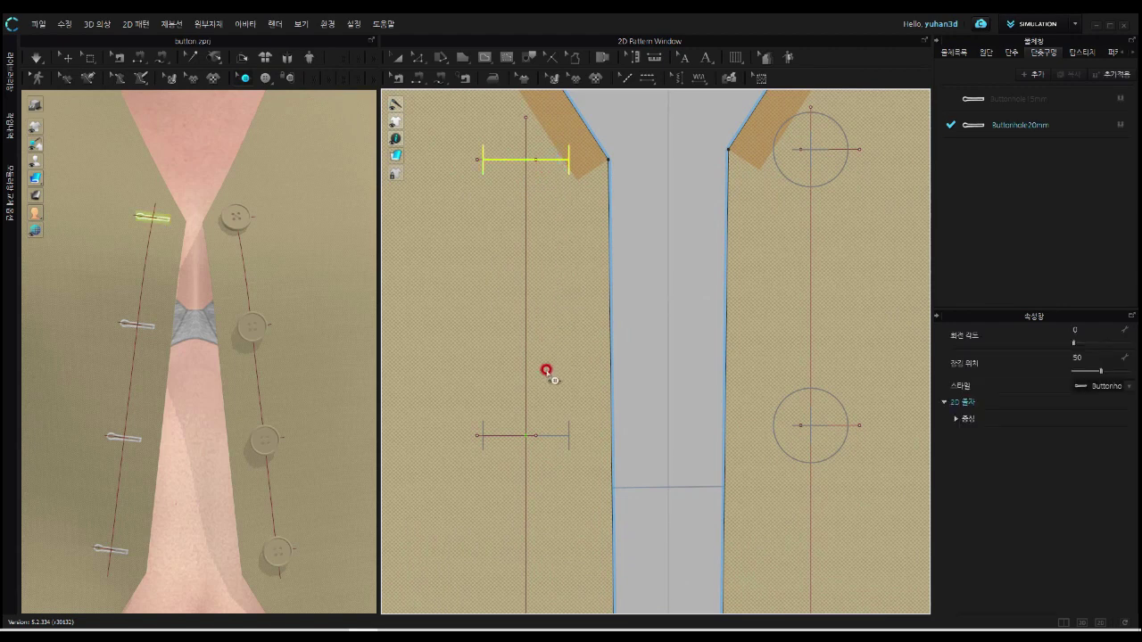
pyautogui.keyDown('shift'); pyautogui.click(558, 437); pyautogui.keyUp('shift')
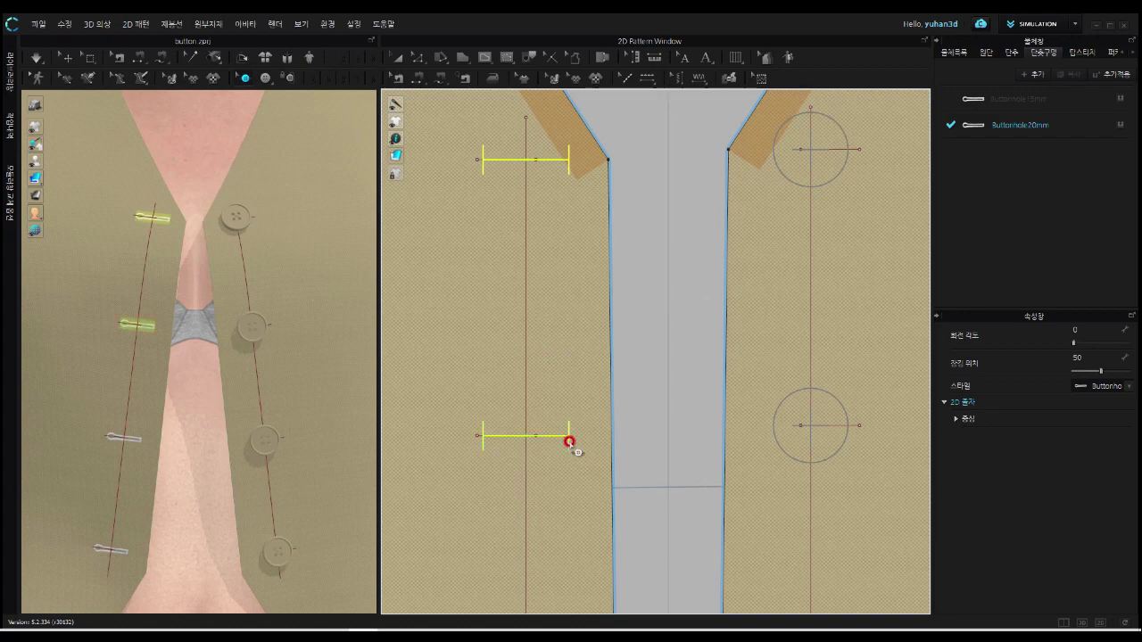
pyautogui.scroll(-2, 569, 462)
pyautogui.scroll(-4, 568, 461)
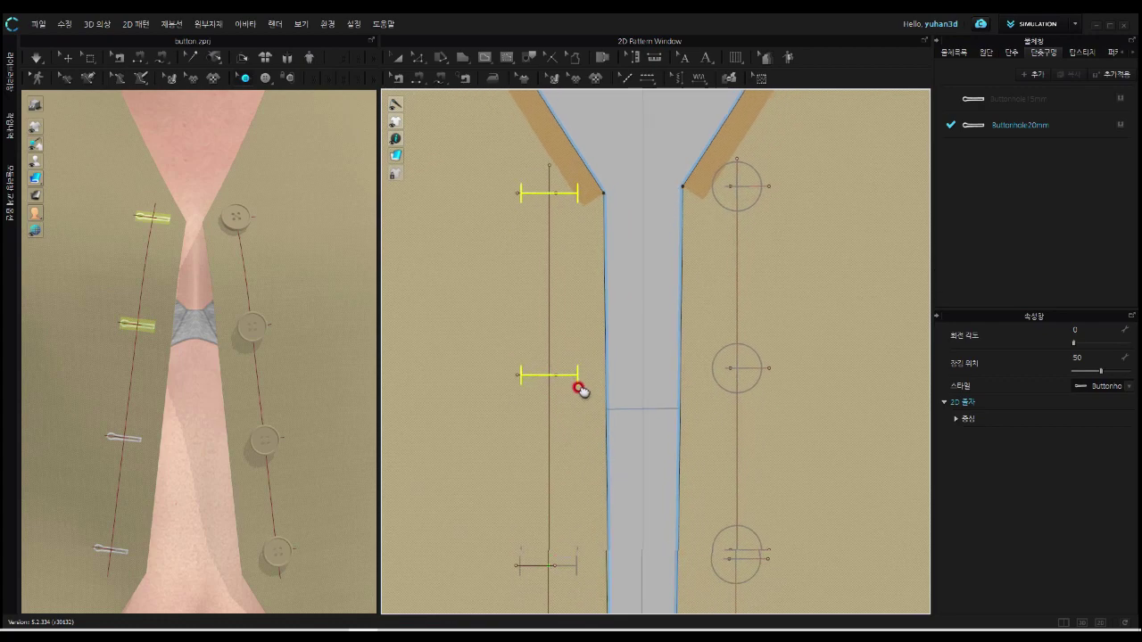
pyautogui.moveTo(509, 192); pyautogui.dragTo(592, 602)
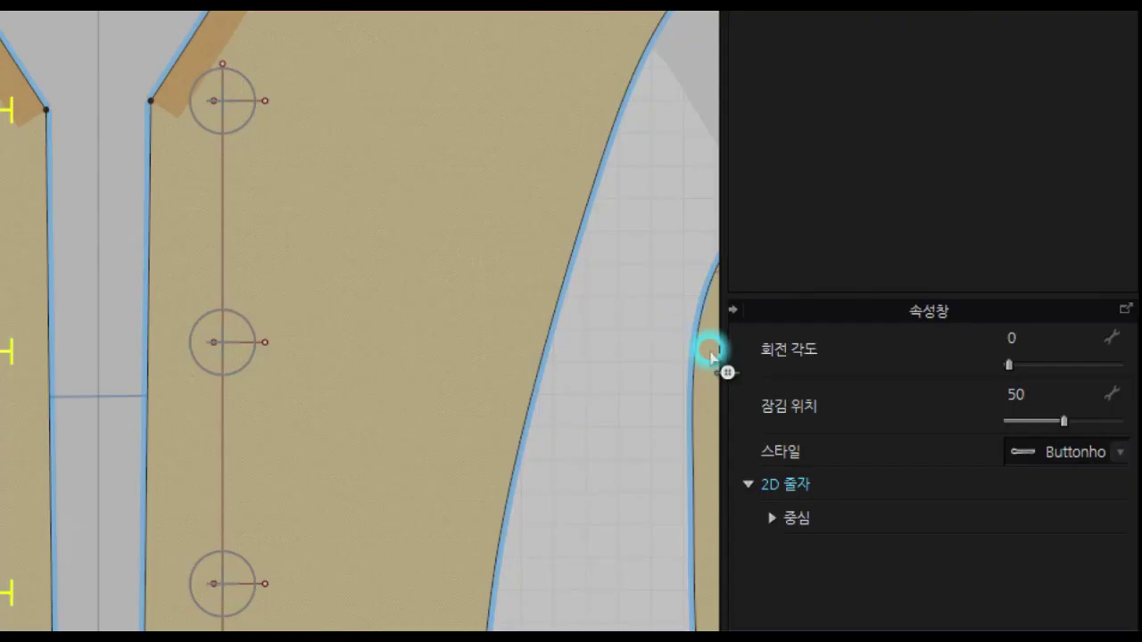
pyautogui.click(832, 408)
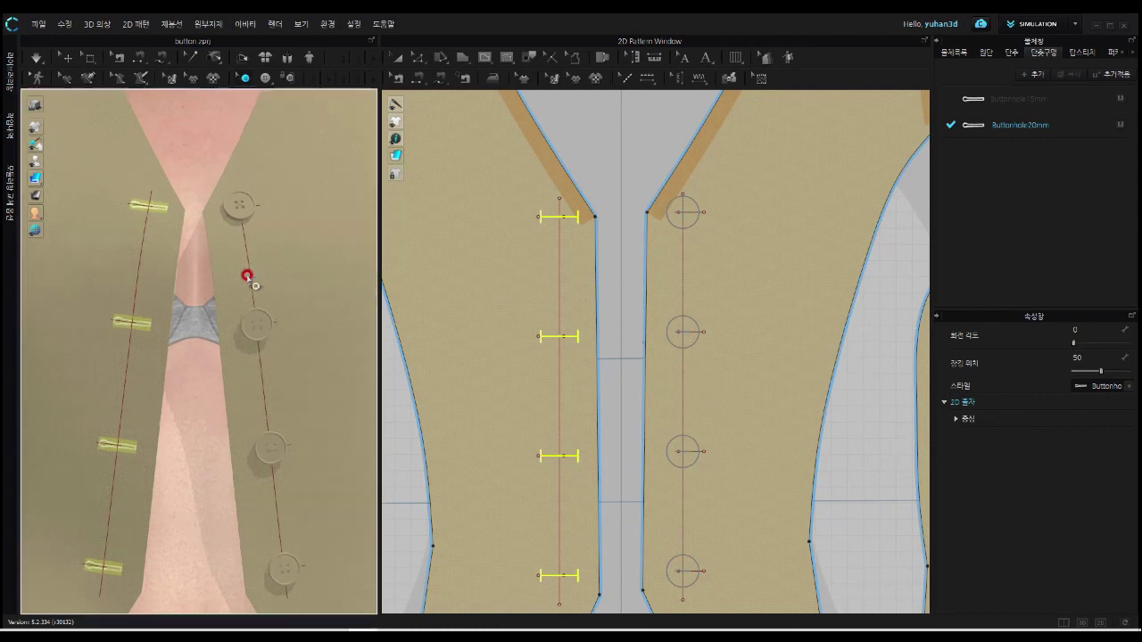
# Step: Set the rotation angle of the four selected buttonholes to 90 degrees
pyautogui.moveTo(247, 276); pyautogui.dragTo(354, 314, button='middle')
pyautogui.scroll(3, 276, 312)
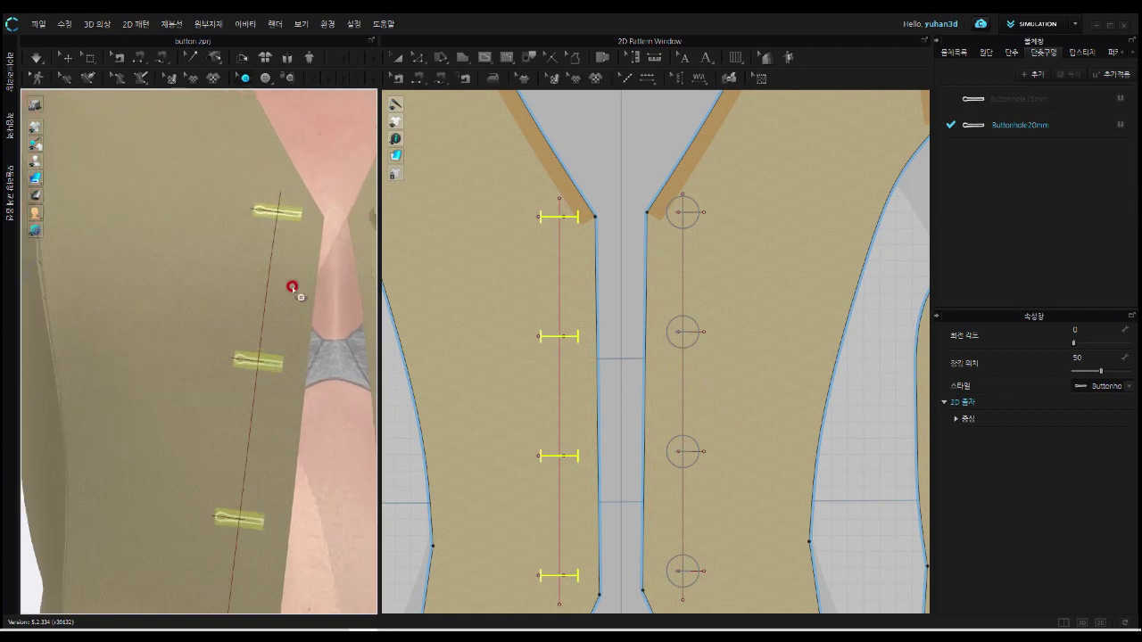
pyautogui.moveTo(288, 298); pyautogui.dragTo(228, 329, button='middle')
pyautogui.scroll(1, 241, 334)
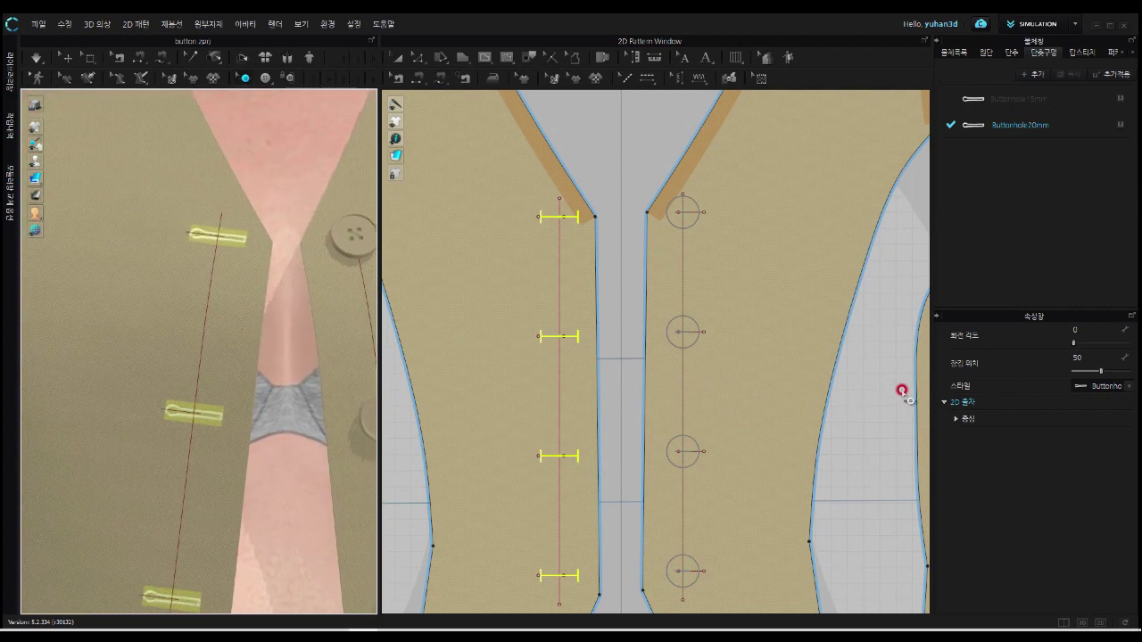
pyautogui.doubleClick(1078, 328)
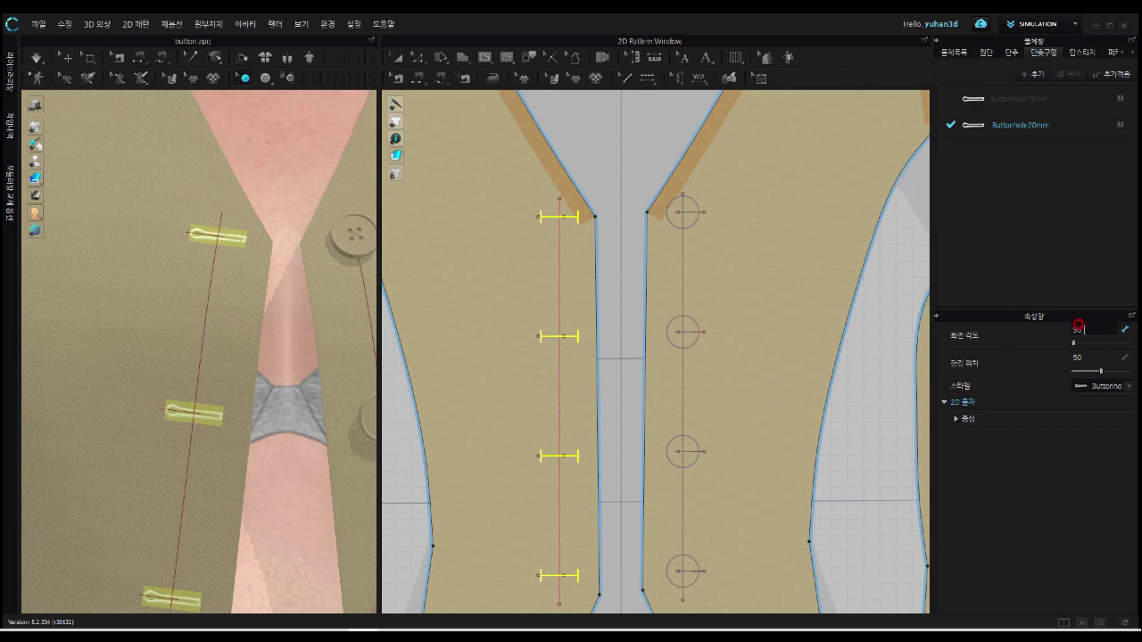
pyautogui.press('Return')
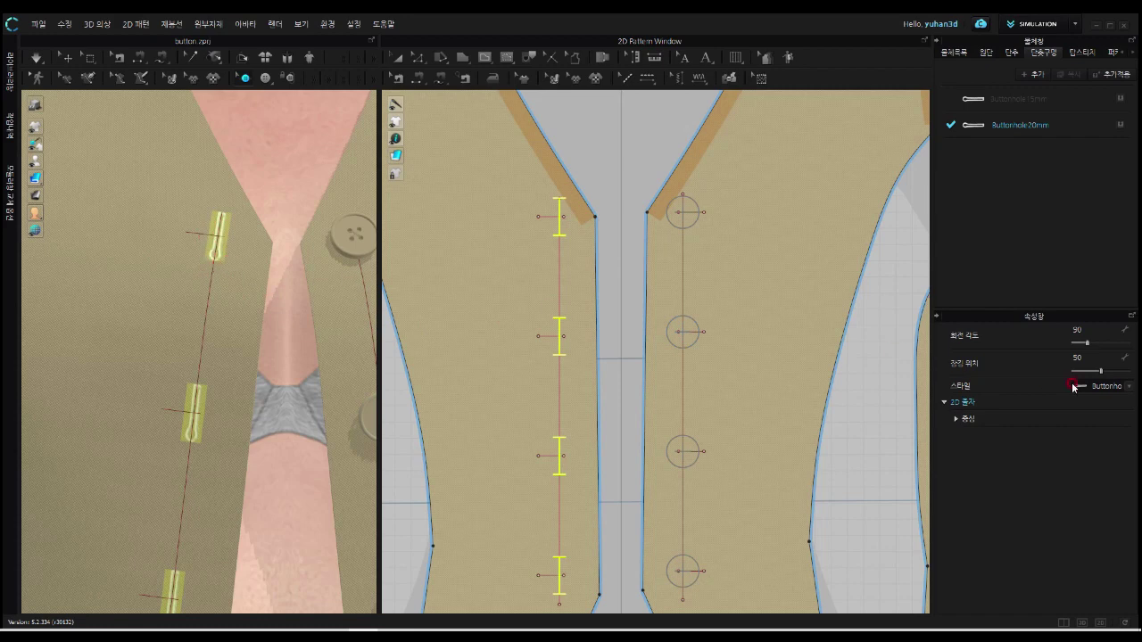
# Step: Set the rotation angle of the four selected buttonholes to 180 degrees
pyautogui.click(1105, 330)
pyautogui.write('180')
pyautogui.press('Return')
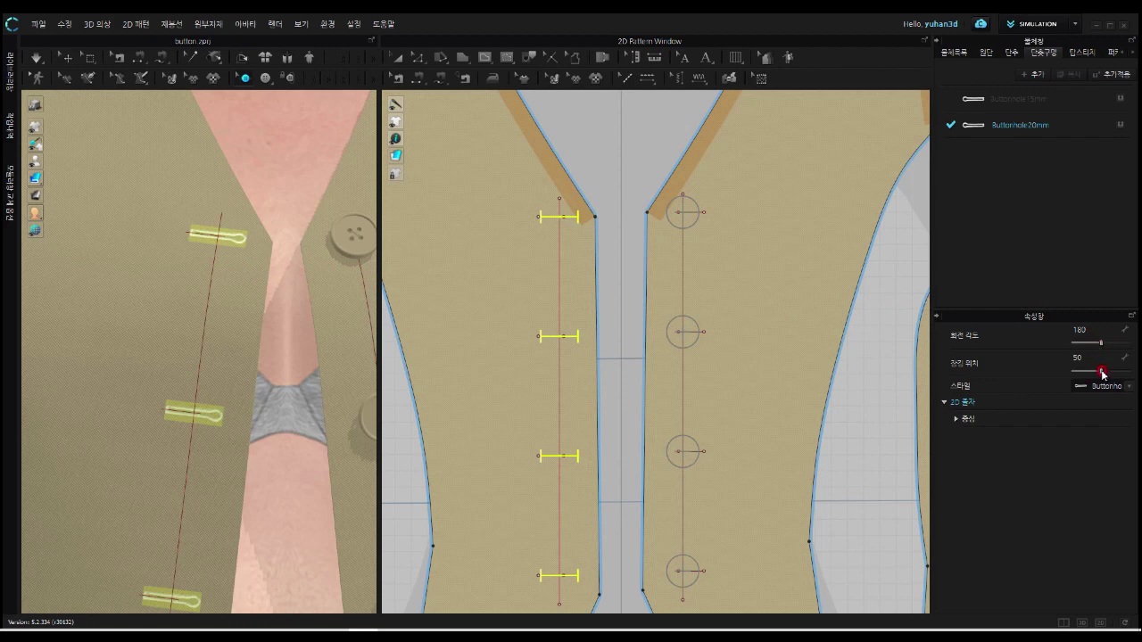
# Step: Try different locking positions for the four selected buttonholes and set the value to 30
pyautogui.moveTo(1107, 372); pyautogui.dragTo(1115, 371)
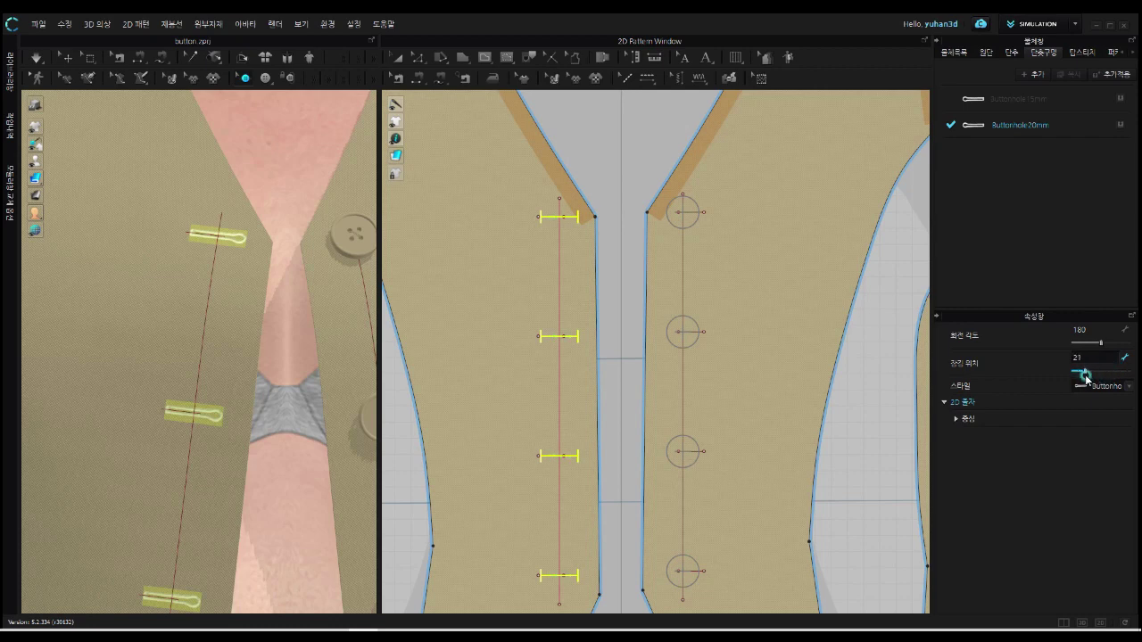
pyautogui.moveTo(1104, 375)
pyautogui.mouseDown()
pyautogui.moveTo(1121, 369)
pyautogui.moveTo(1090, 379)
pyautogui.mouseUp()
pyautogui.moveTo(1114, 373); pyautogui.dragTo(1116, 372)
pyautogui.moveTo(1116, 373); pyautogui.dragTo(1121, 374)
pyautogui.click(1084, 353)
pyautogui.press('Return')
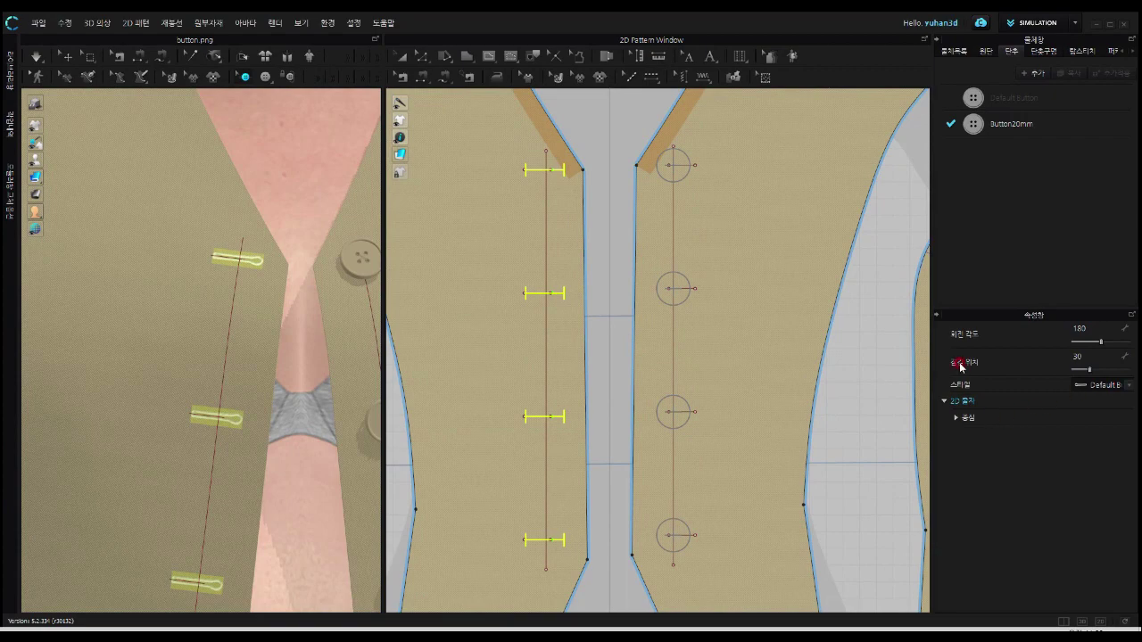
# Step: Shift the four selected buttonholes together slightly away from the front edge of the vest, then deselect them
pyautogui.scroll(3, 551, 187)
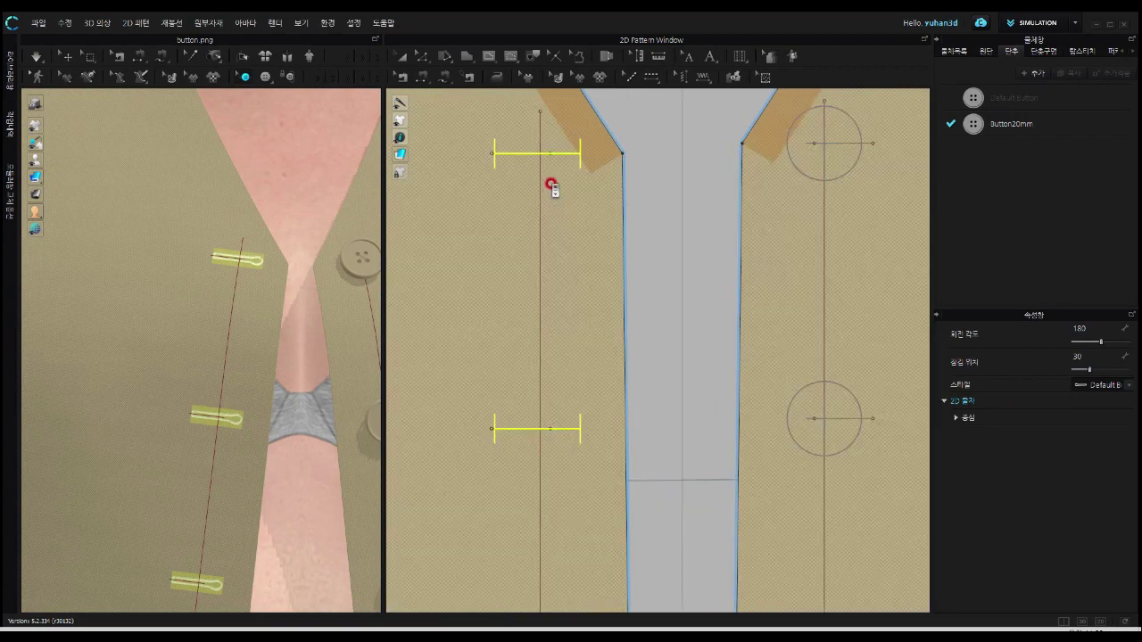
pyautogui.moveTo(551, 184); pyautogui.dragTo(525, 336, button='middle')
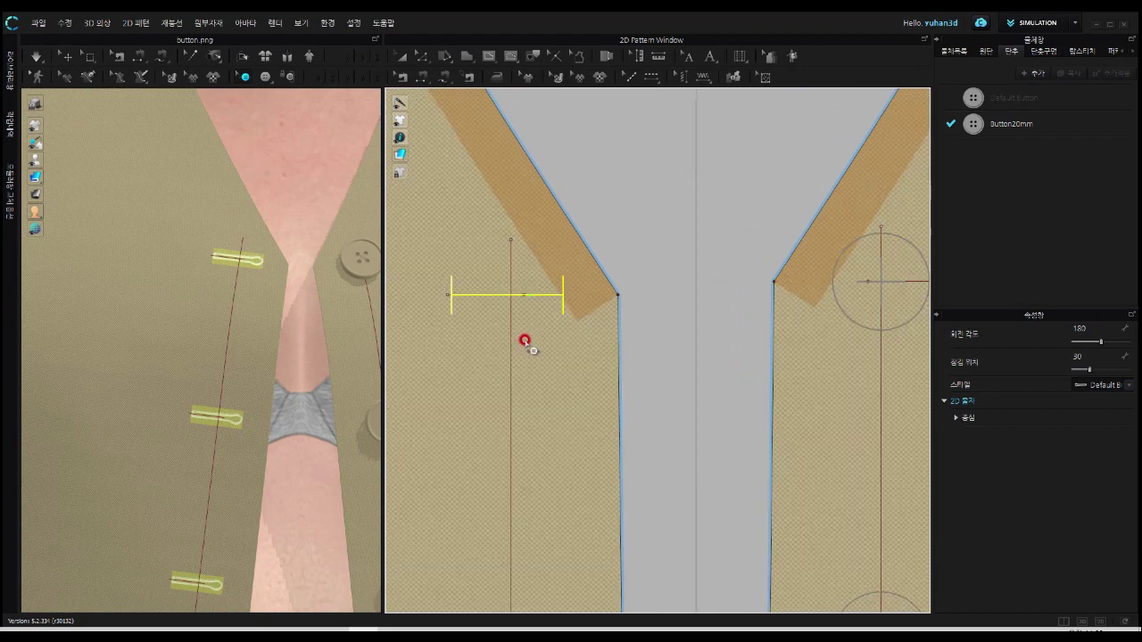
pyautogui.scroll(1, 529, 342)
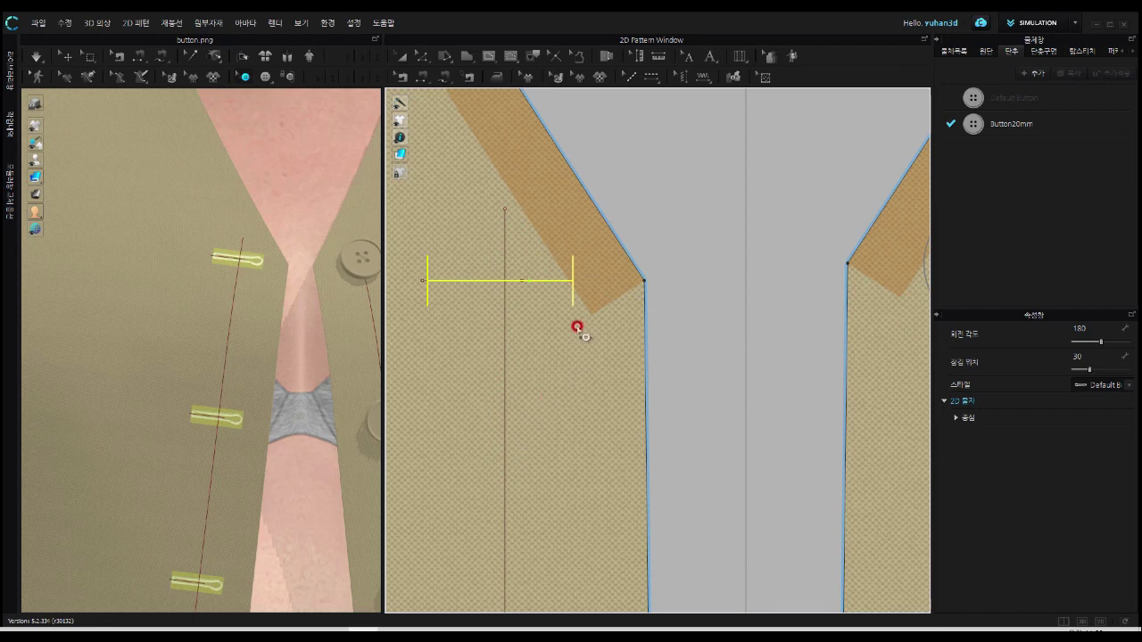
pyautogui.moveTo(544, 279); pyautogui.dragTo(481, 286)
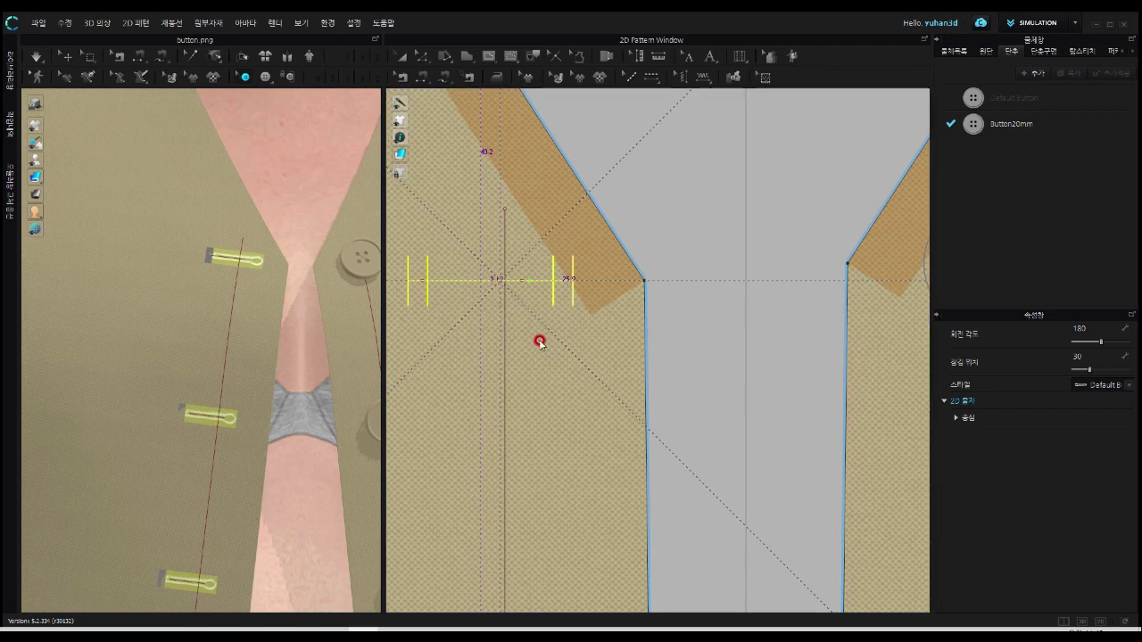
pyautogui.click(633, 186)
# Step: Fasten each of the four front buttons to its matching buttonhole across the opening with the Fasten Button tool
pyautogui.scroll(-5, 633, 185)
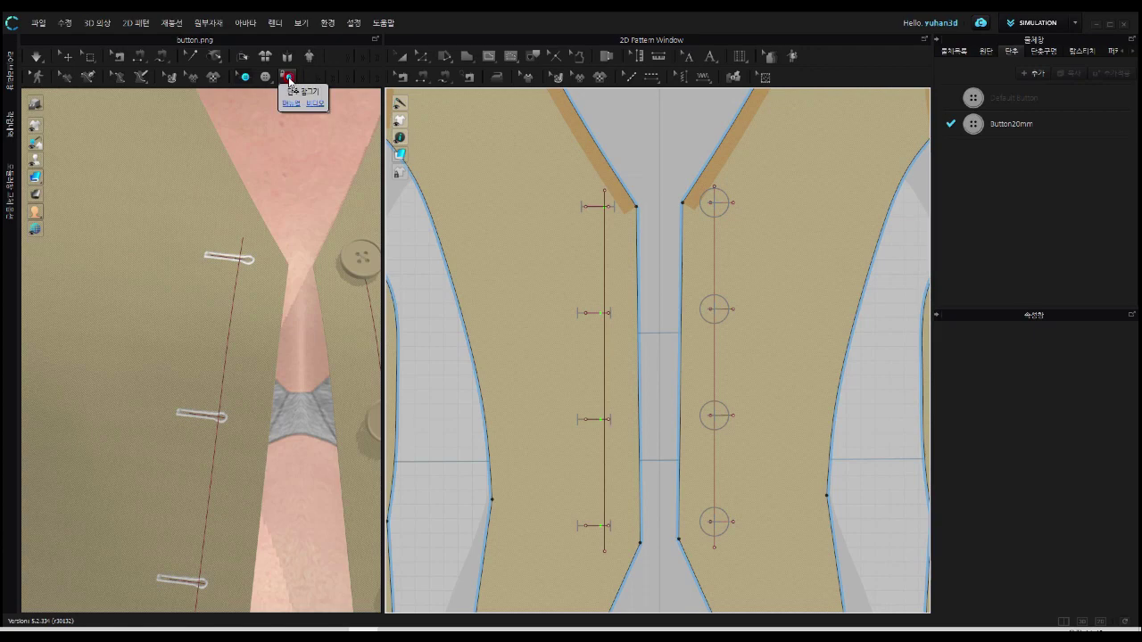
pyautogui.click(288, 78)
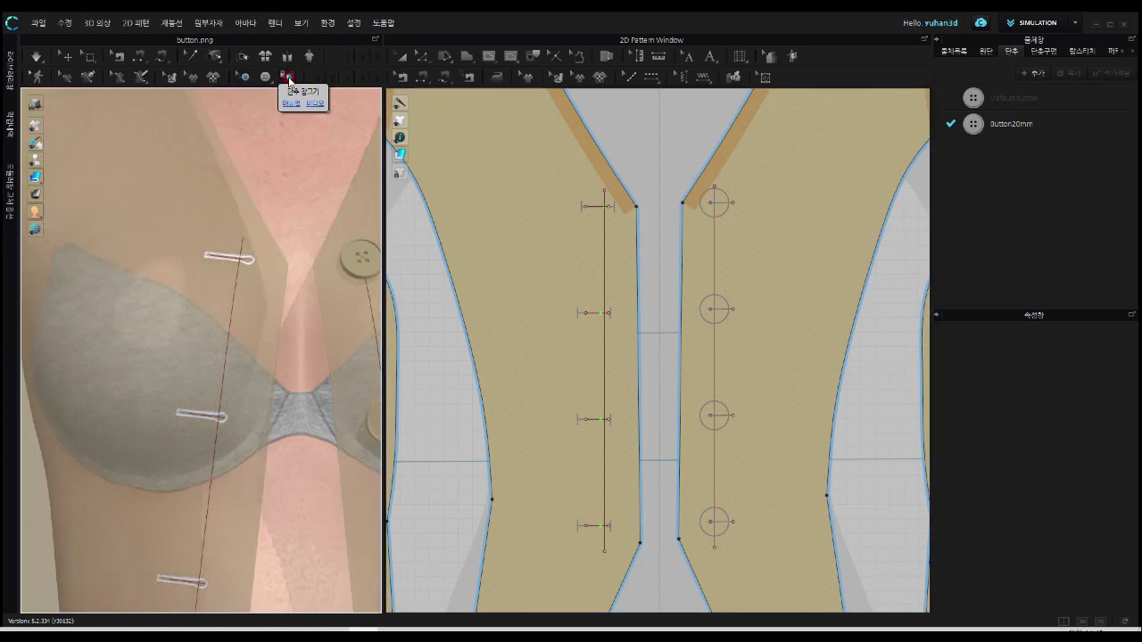
pyautogui.click(715, 205)
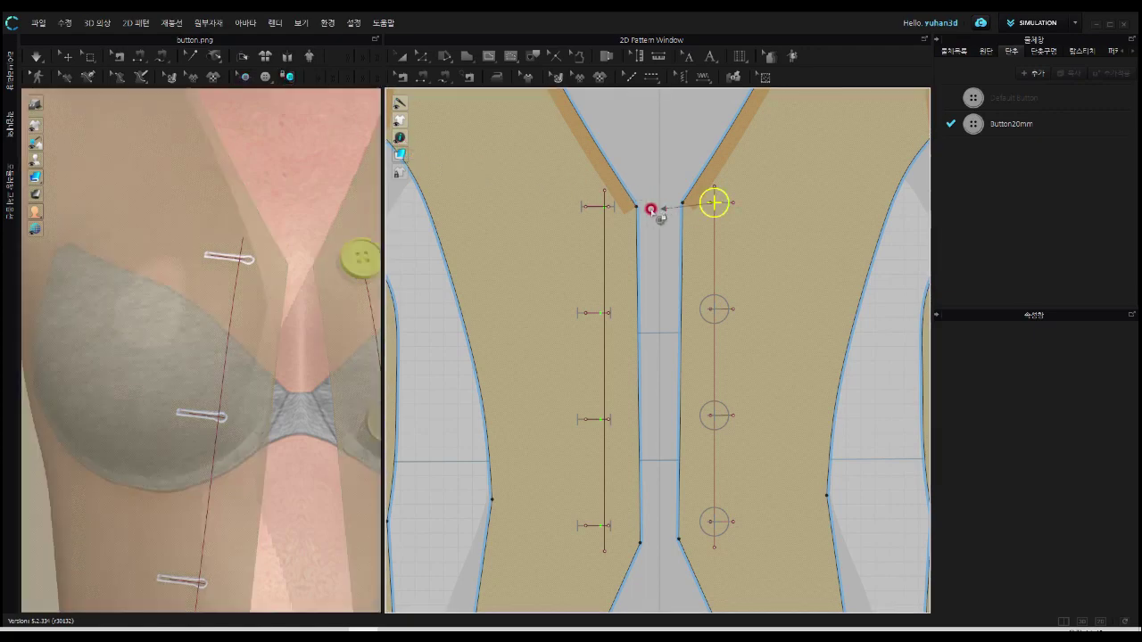
pyautogui.click(604, 207)
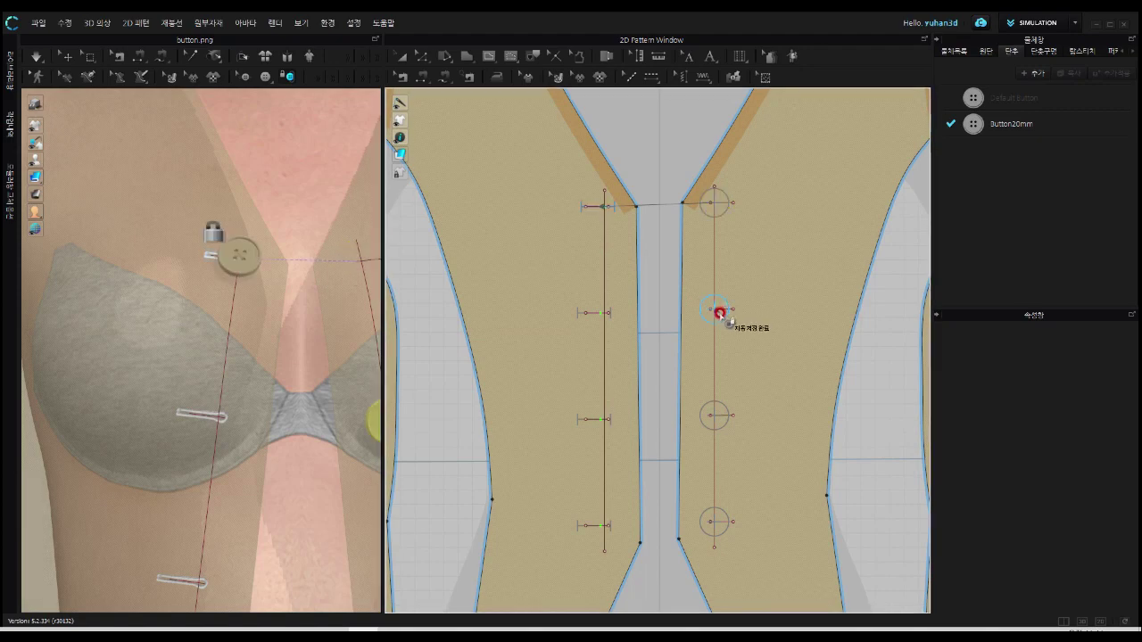
pyautogui.click(720, 312)
pyautogui.click(608, 311)
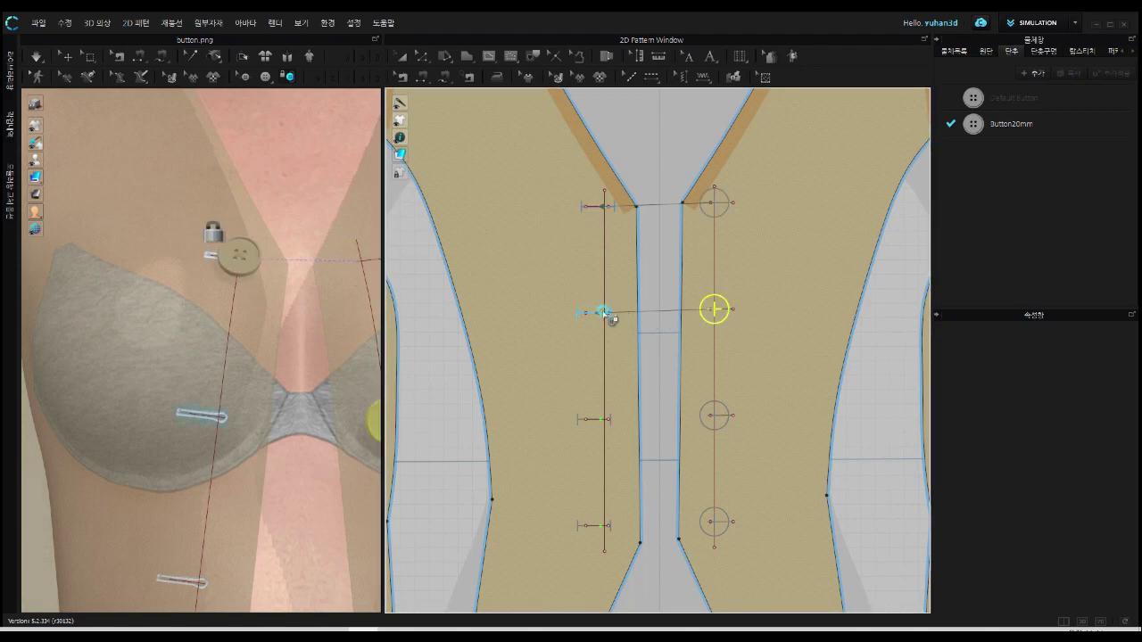
pyautogui.click(719, 415)
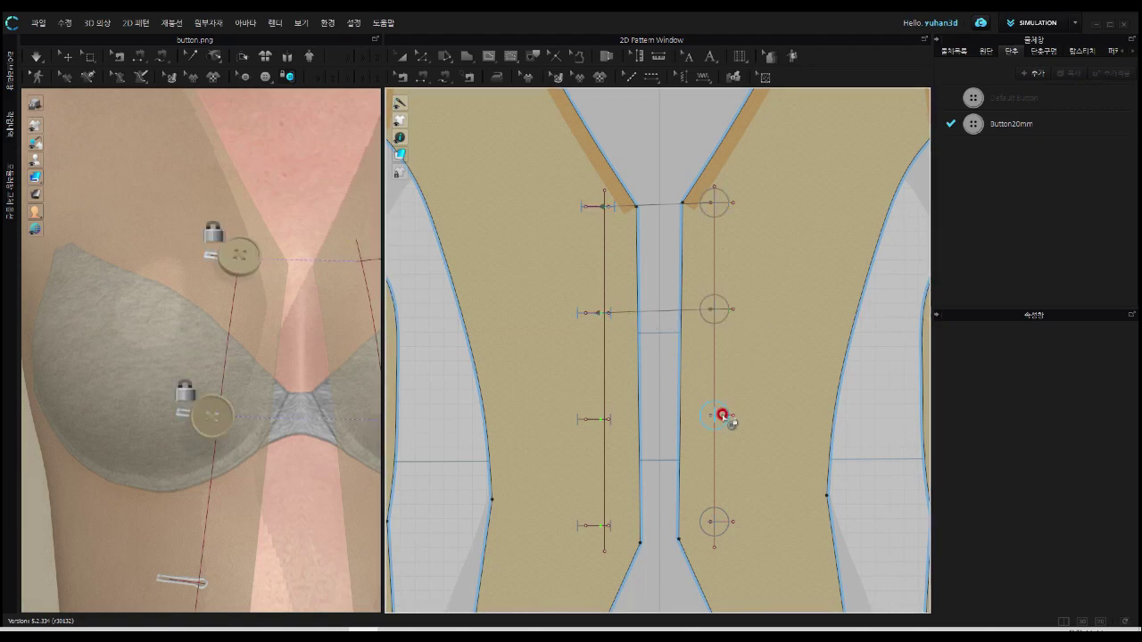
pyautogui.click(605, 421)
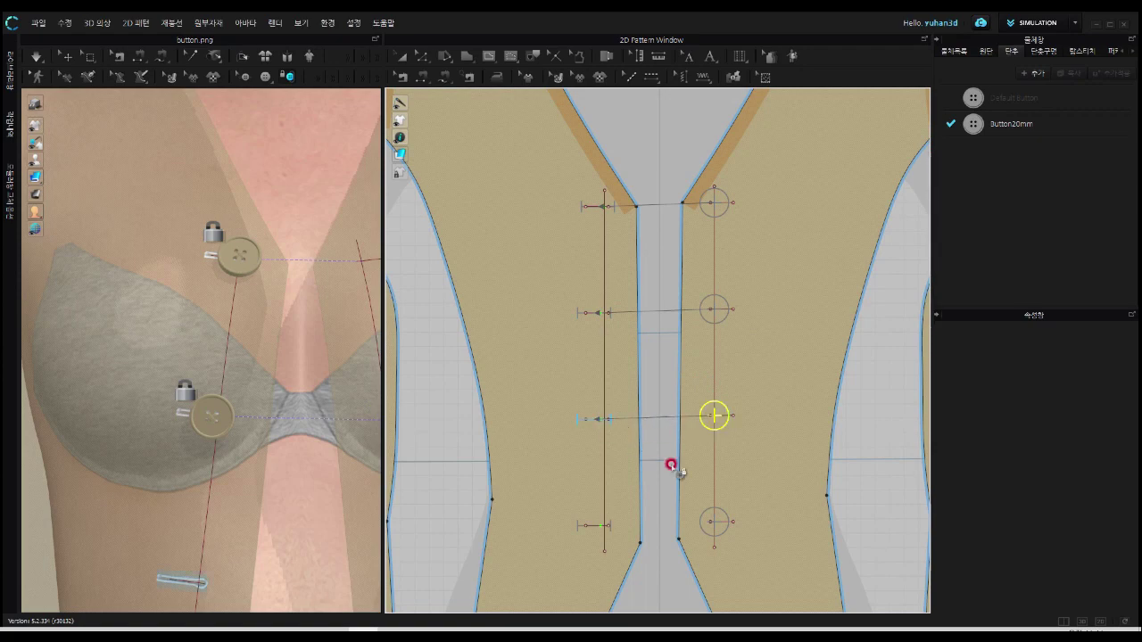
pyautogui.click(710, 524)
pyautogui.click(606, 526)
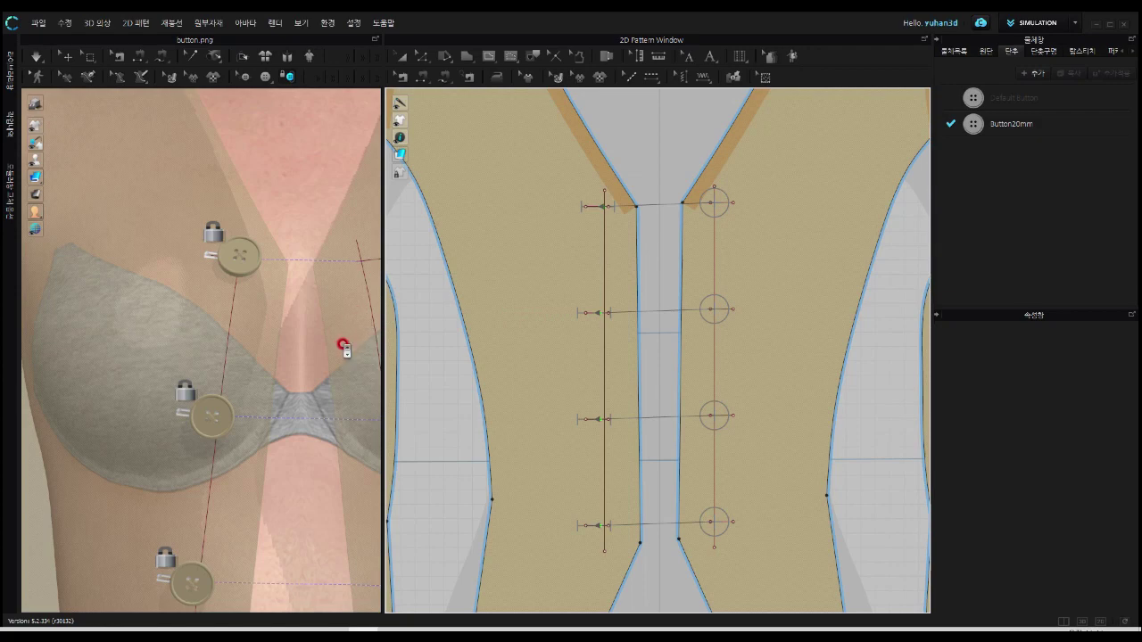
# Step: Simulate the vest on the avatar so the fastened front closes, and stop the simulation
pyautogui.scroll(-3, 343, 339)
pyautogui.scroll(-2, 337, 379)
pyautogui.scroll(-2, 335, 397)
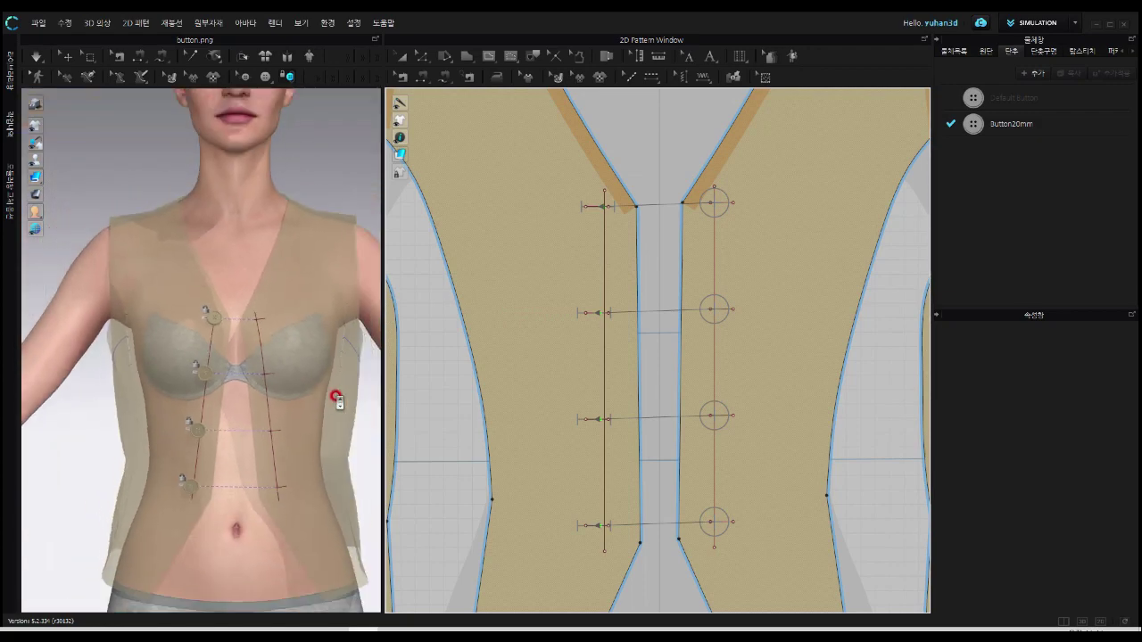
pyautogui.click(38, 60)
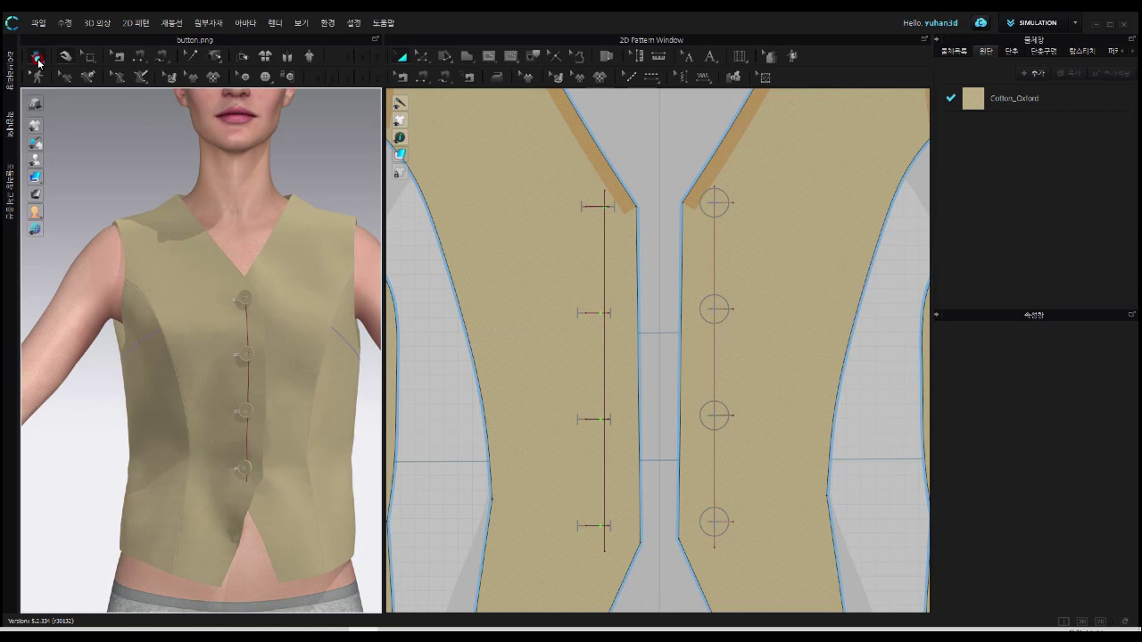
pyautogui.click(38, 60)
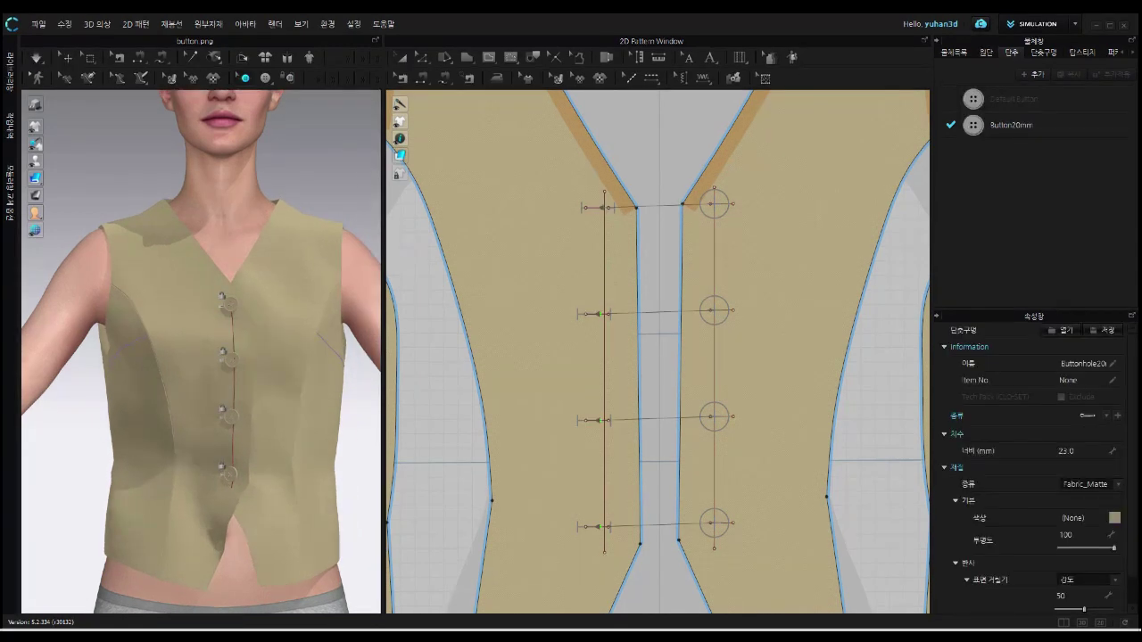
# Step: Examine the fastened buttons and buttonholes up close on the front of the 3D vest
pyautogui.scroll(4, 246, 382)
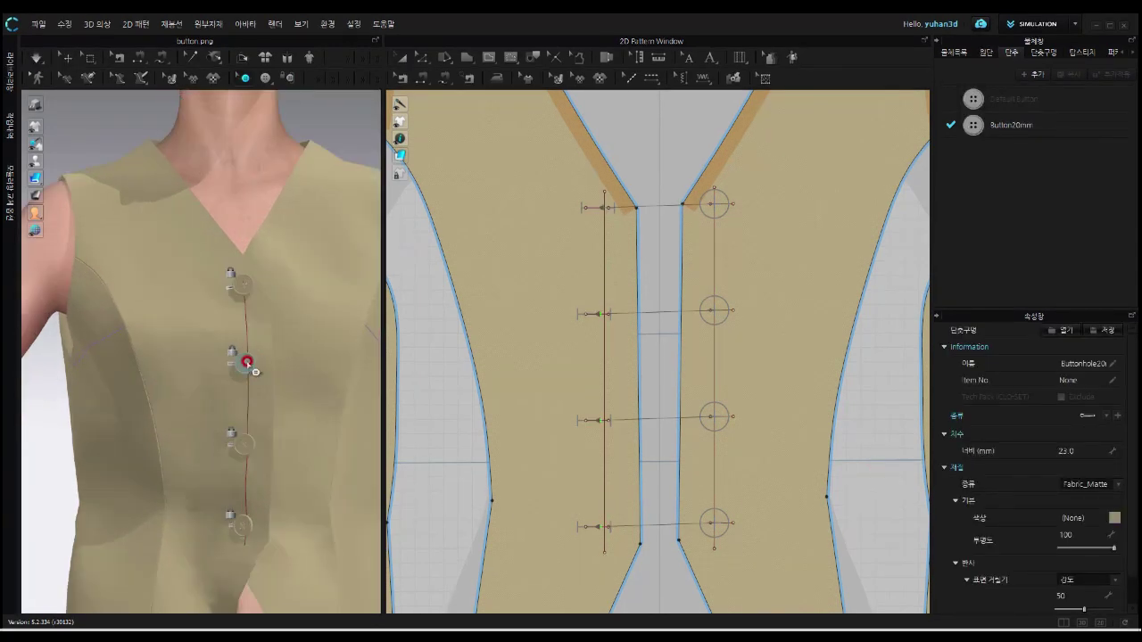
pyautogui.scroll(2, 267, 330)
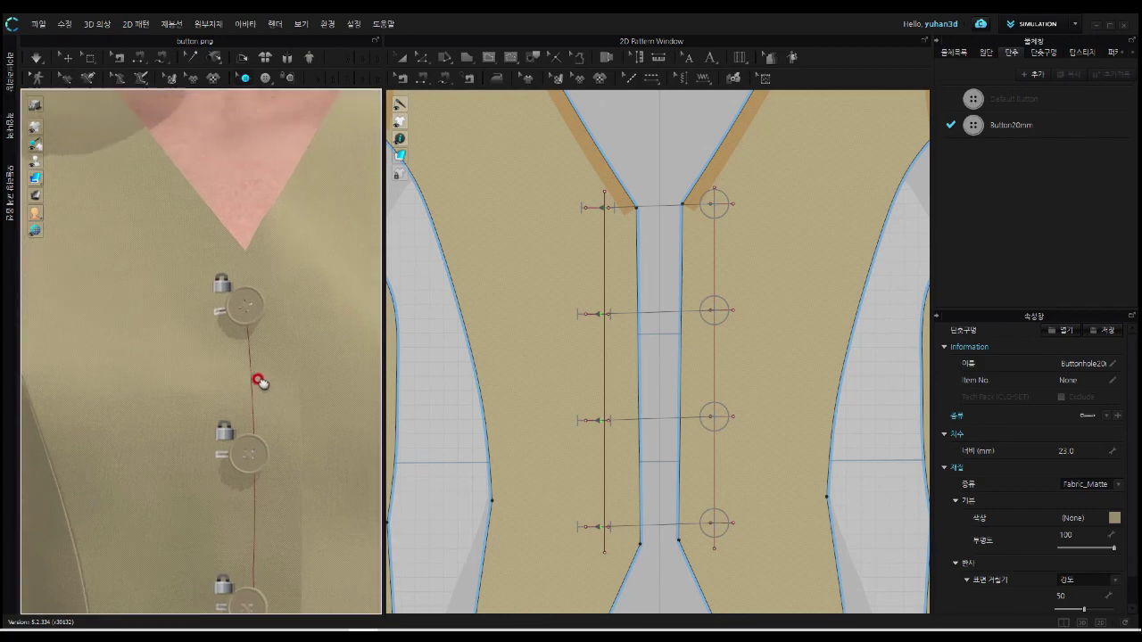
pyautogui.scroll(3, 272, 343)
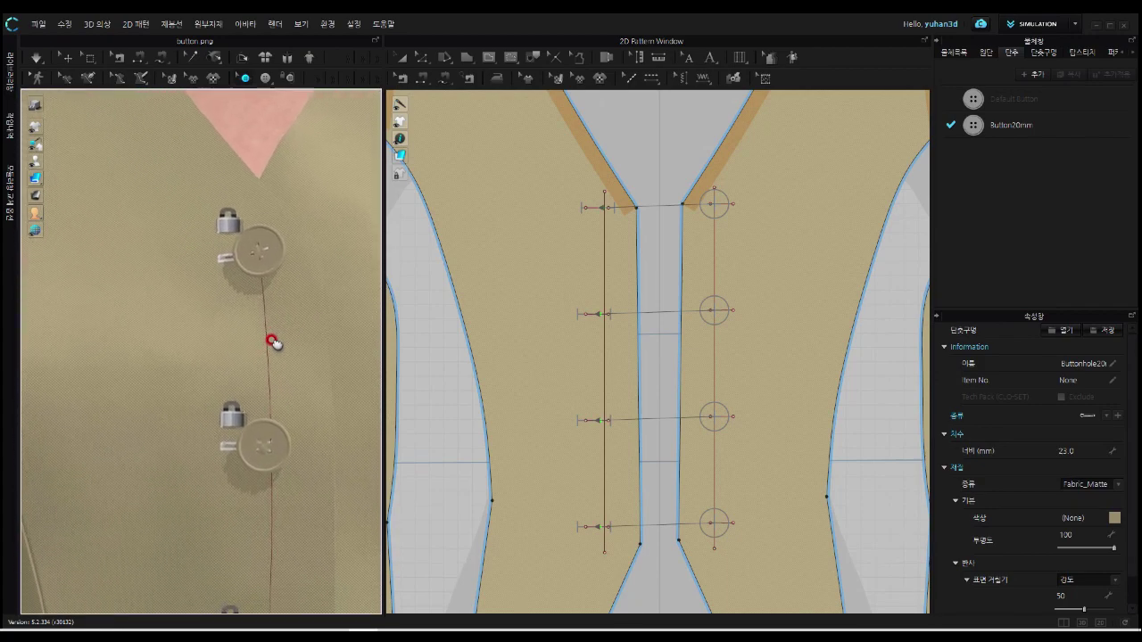
# Step: Select the four front buttonholes and recolour the Default Buttonhole style with a beige sampled from the vest fabric
pyautogui.scroll(1, 273, 341)
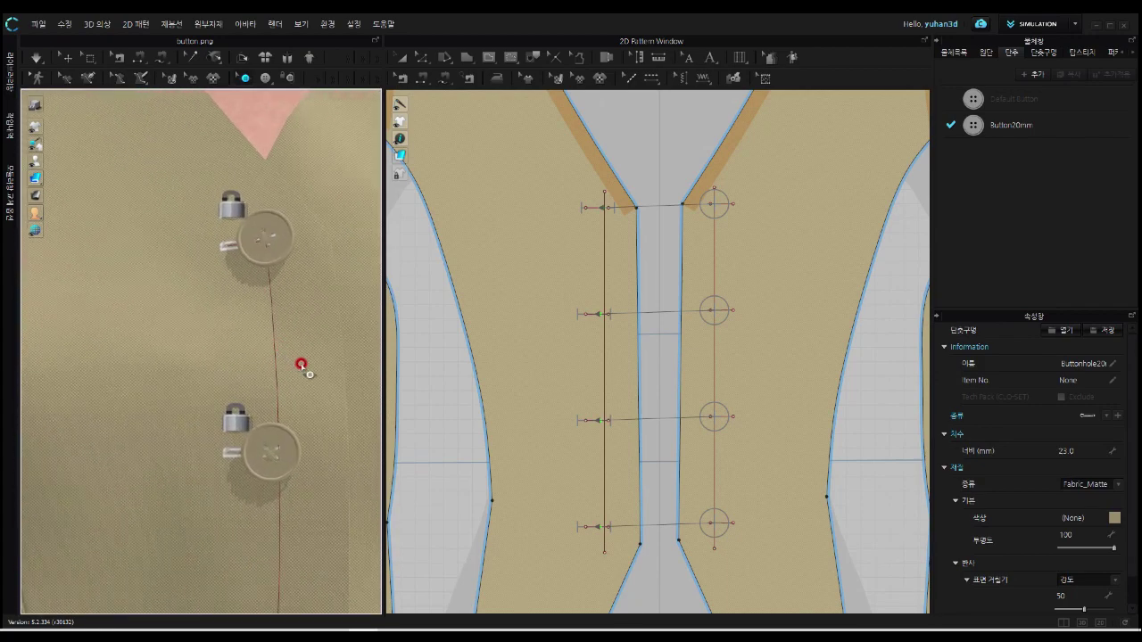
pyautogui.scroll(1, 301, 366)
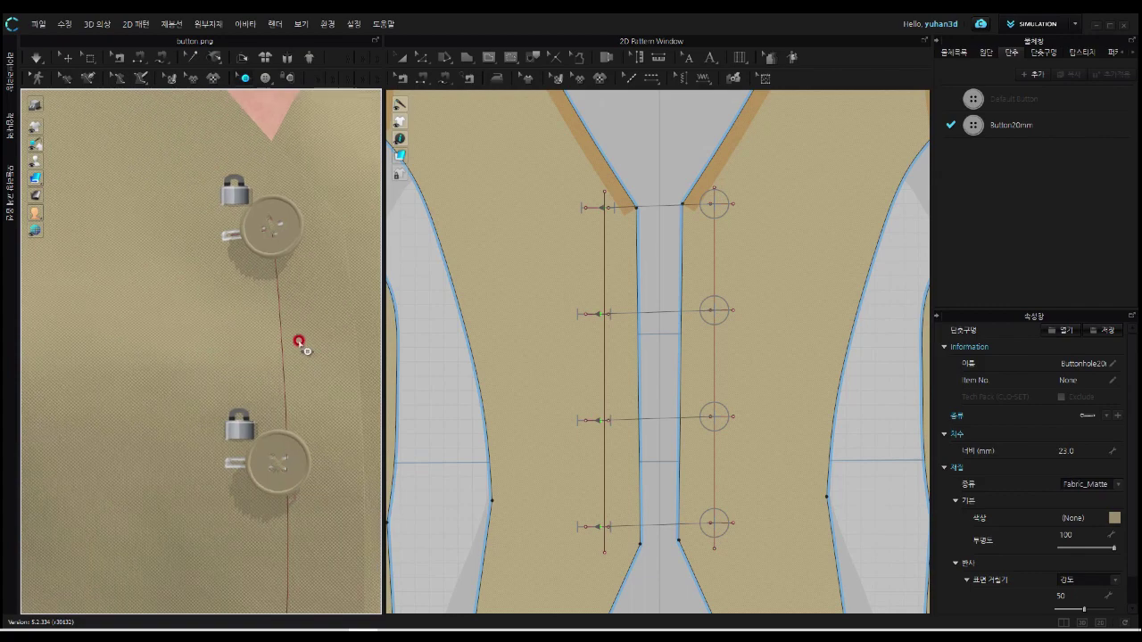
pyautogui.click(243, 78)
pyautogui.moveTo(571, 179); pyautogui.dragTo(635, 481)
pyautogui.moveTo(646, 567); pyautogui.dragTo(643, 559)
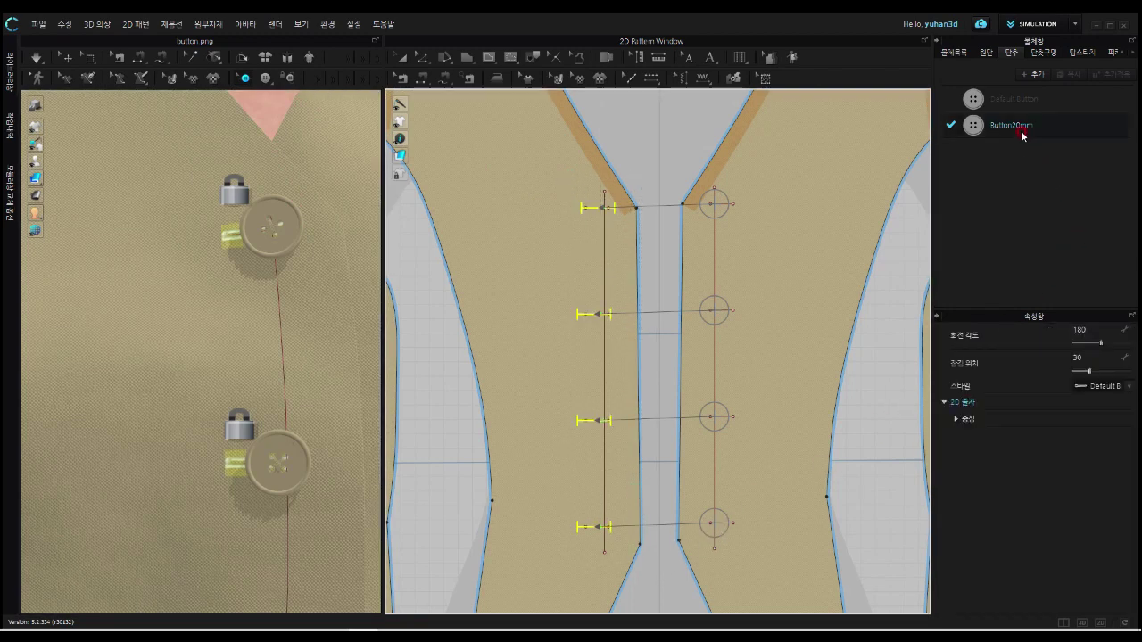
pyautogui.click(1053, 57)
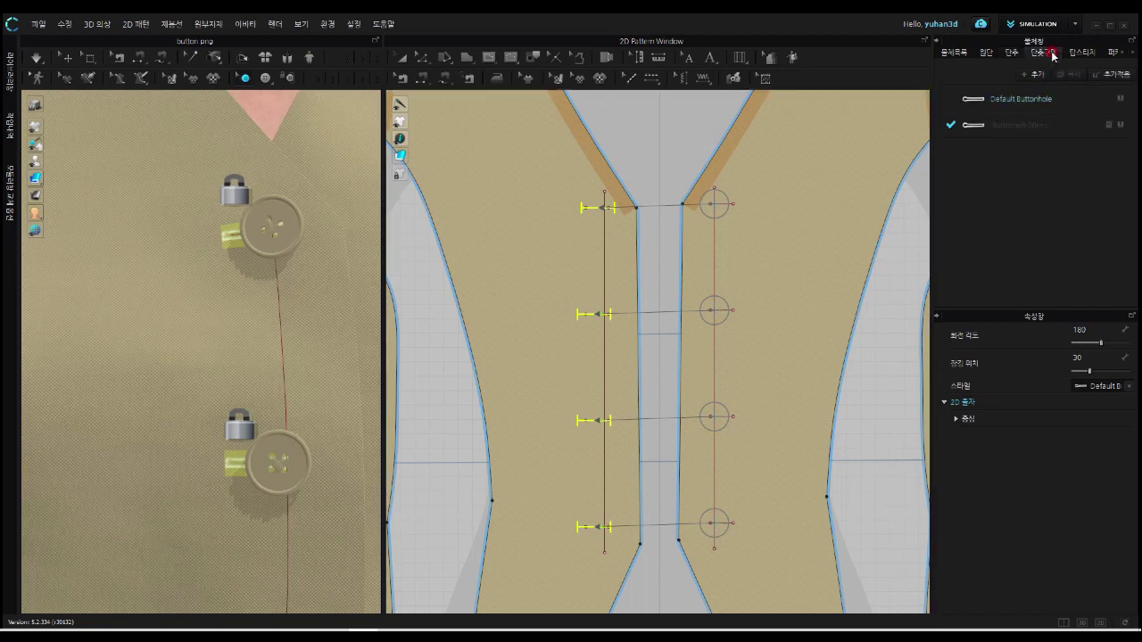
pyautogui.click(1019, 99)
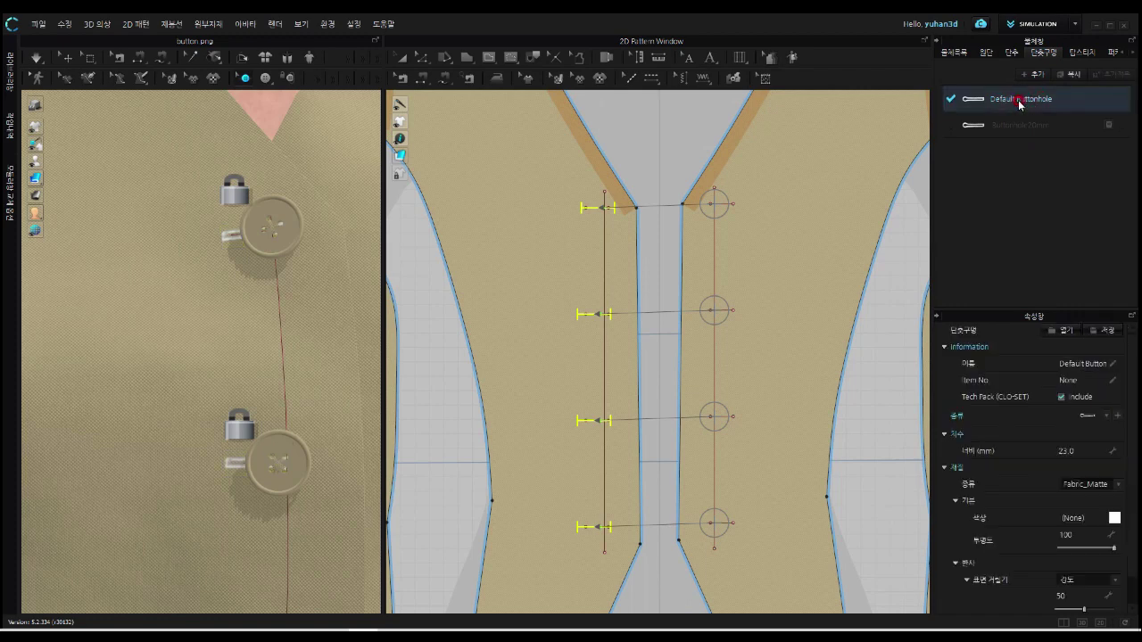
pyautogui.click(1114, 519)
pyautogui.click(341, 221)
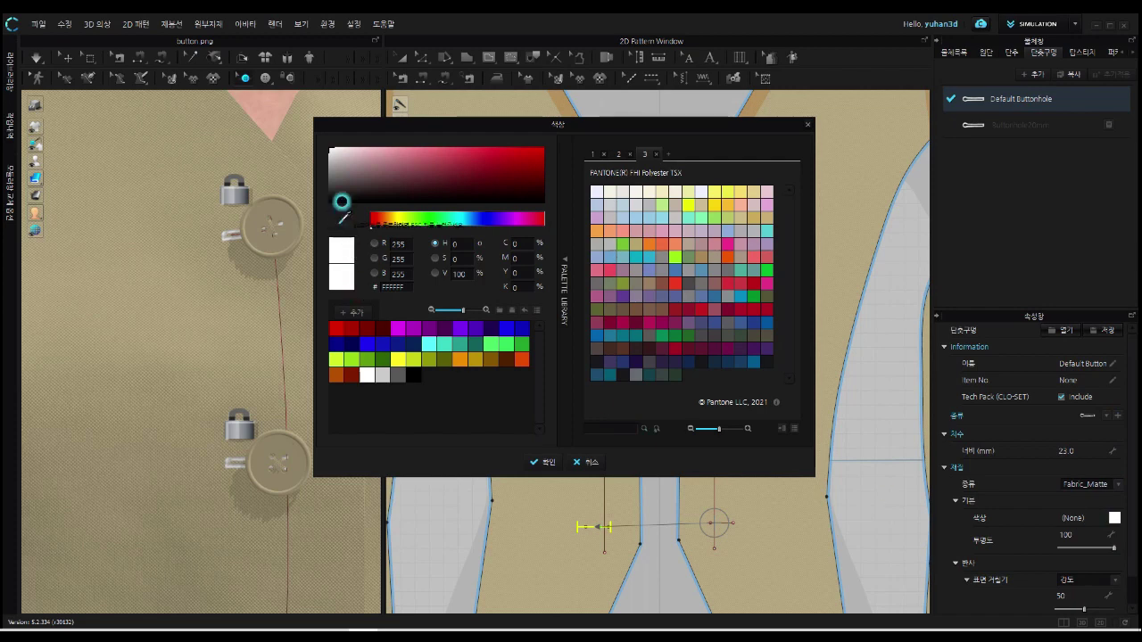
pyautogui.click(149, 227)
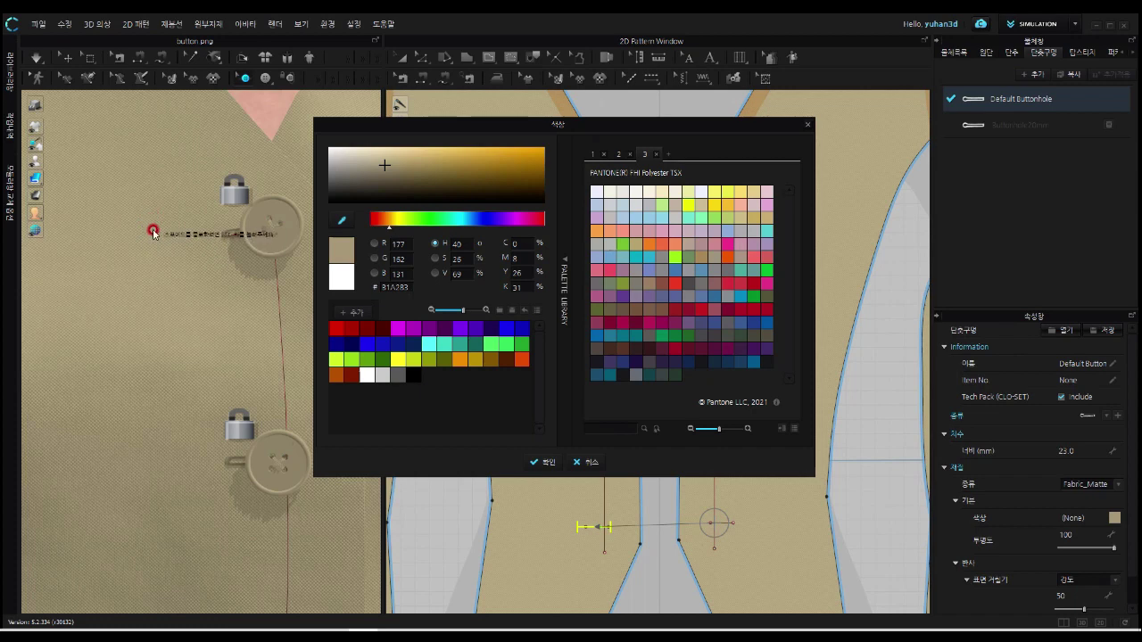
pyautogui.click(546, 463)
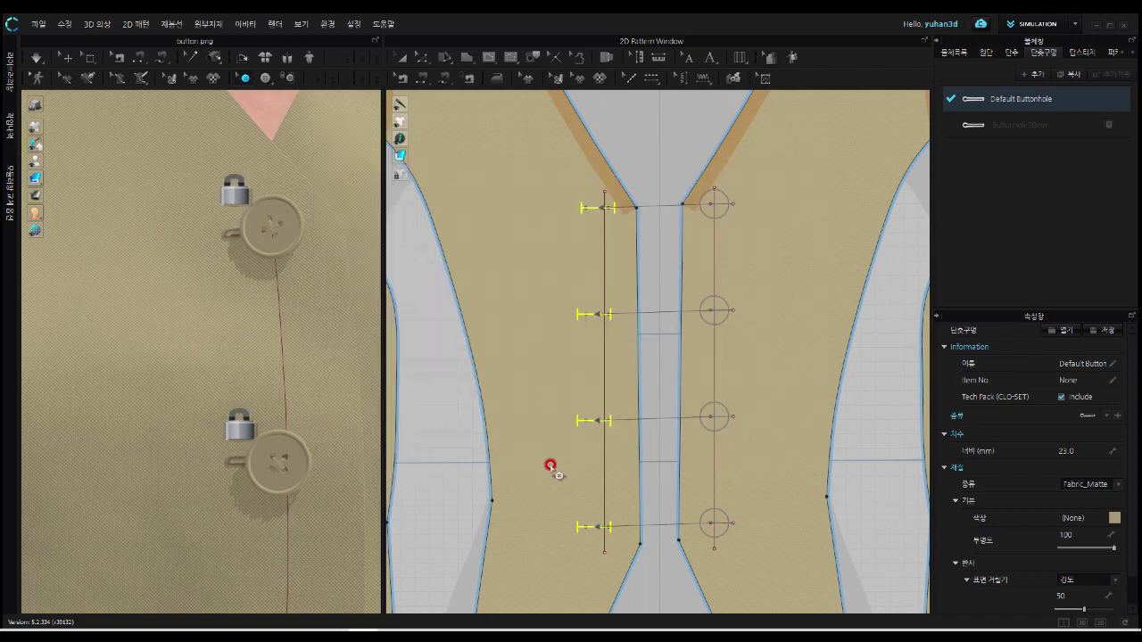
# Step: Examine the recoloured buttonholes up close on the 3D vest, then view the whole vest front
pyautogui.scroll(2, 249, 293)
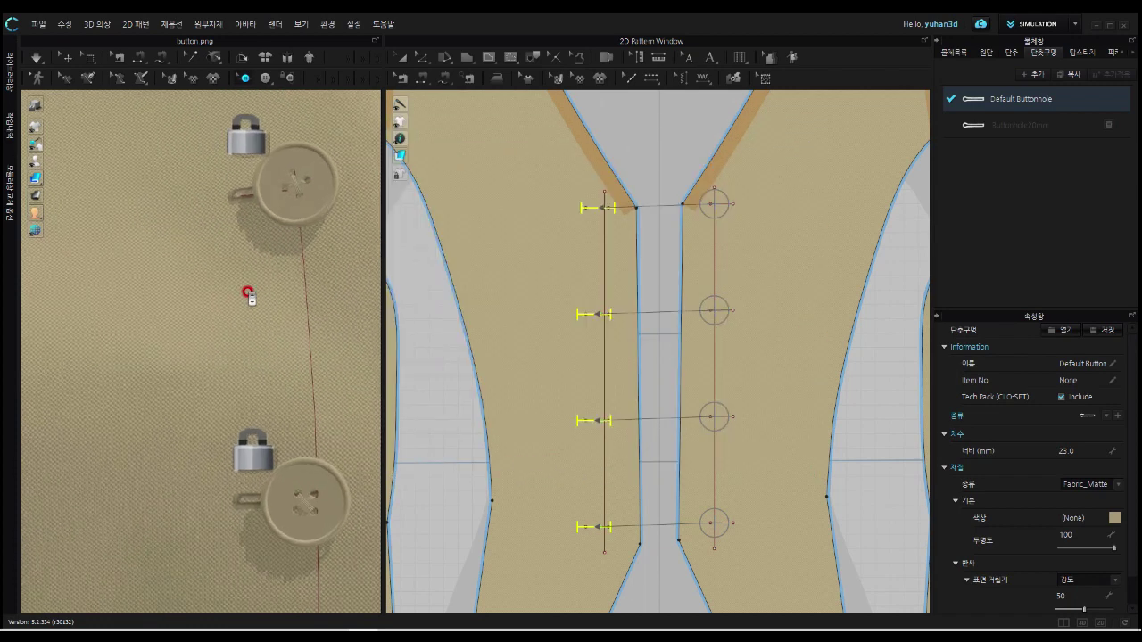
pyautogui.moveTo(258, 295); pyautogui.dragTo(229, 388, button='middle')
pyautogui.scroll(2, 204, 318)
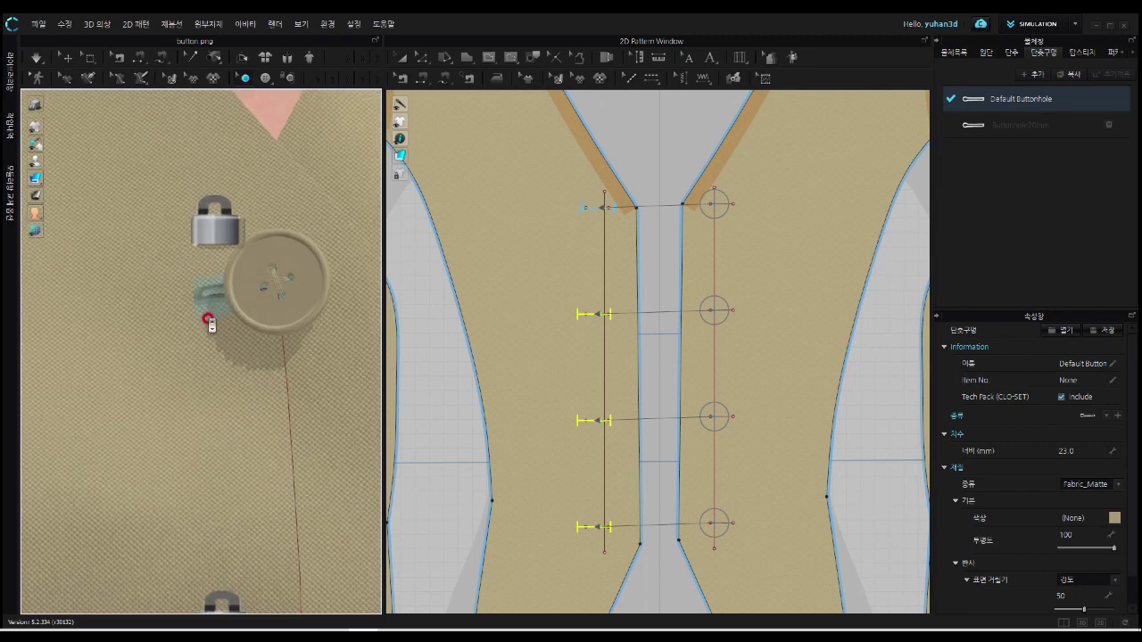
pyautogui.scroll(2, 214, 311)
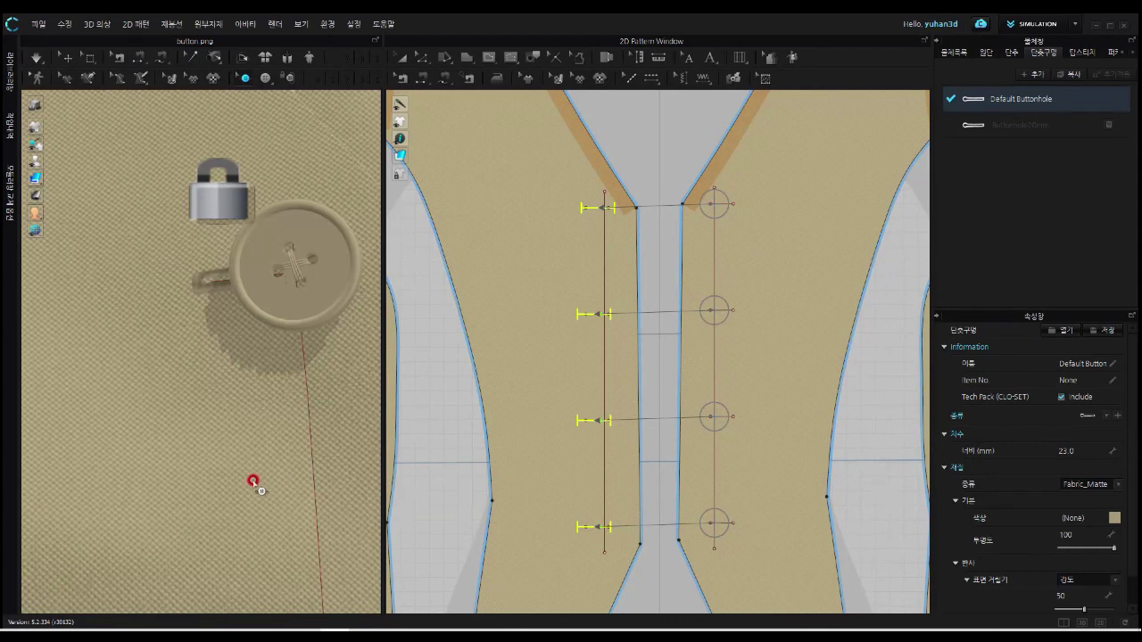
pyautogui.scroll(-5, 281, 465)
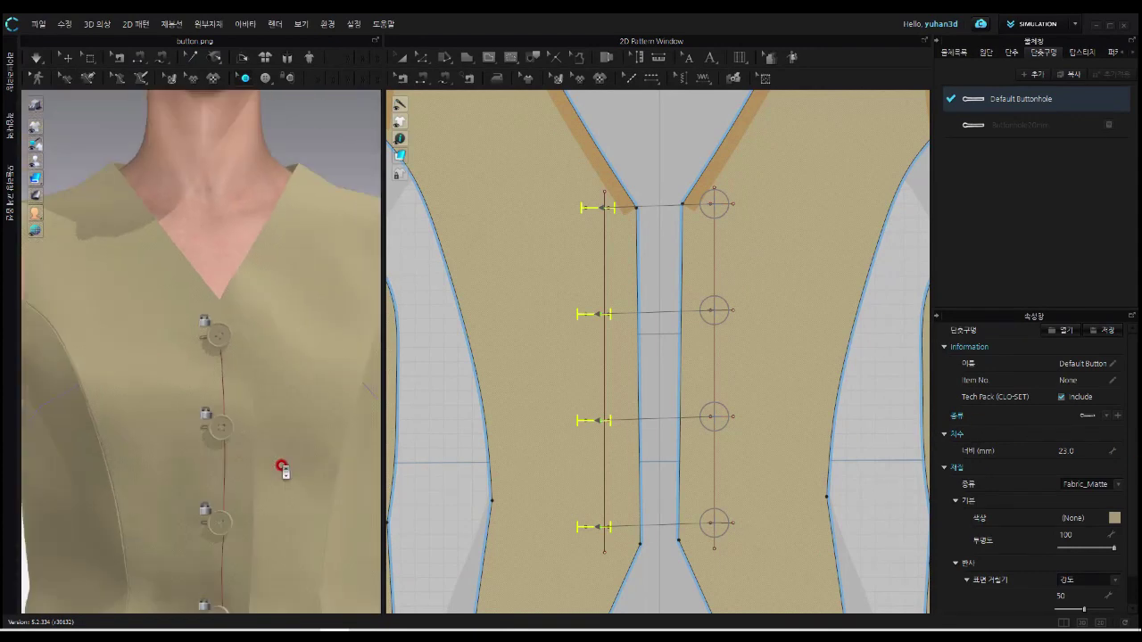
pyautogui.scroll(-4, 281, 466)
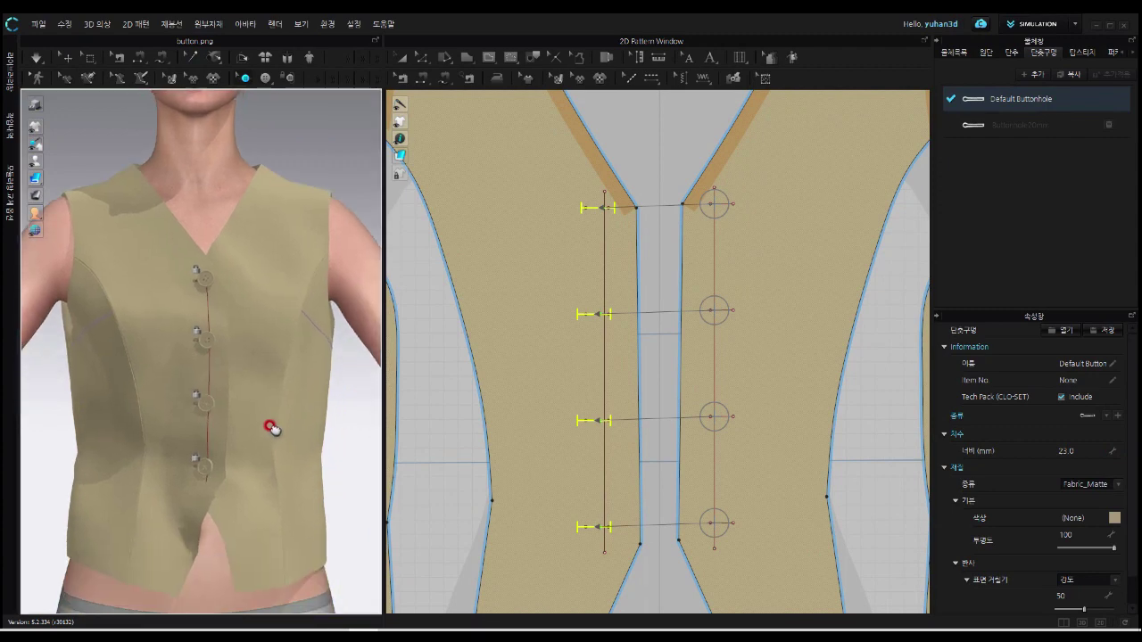
pyautogui.moveTo(272, 436); pyautogui.dragTo(285, 395, button='middle')
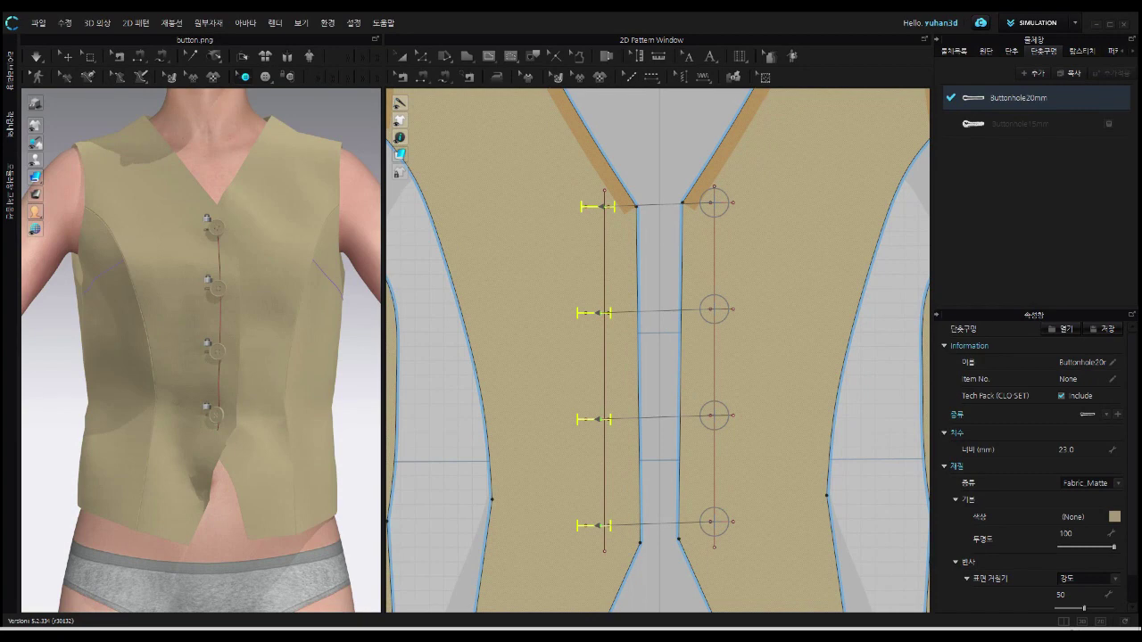
# Step: Give the Buttonhole15mm style the fifth, rectangular buttonhole shape and set its colour to Y Green 4
pyautogui.click(1028, 125)
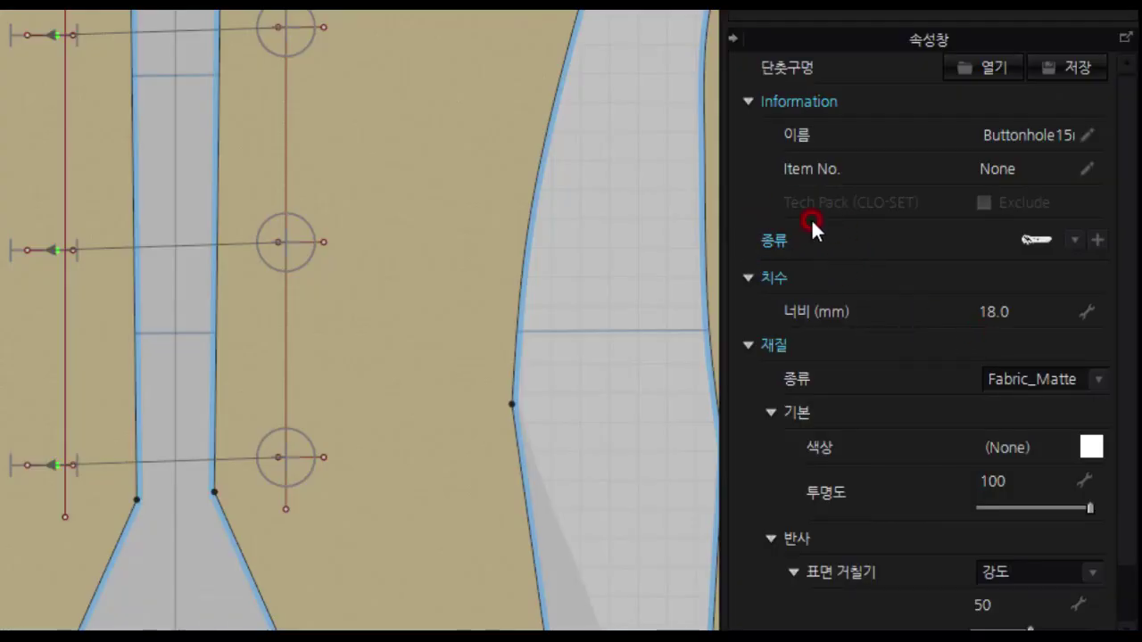
pyautogui.click(1072, 241)
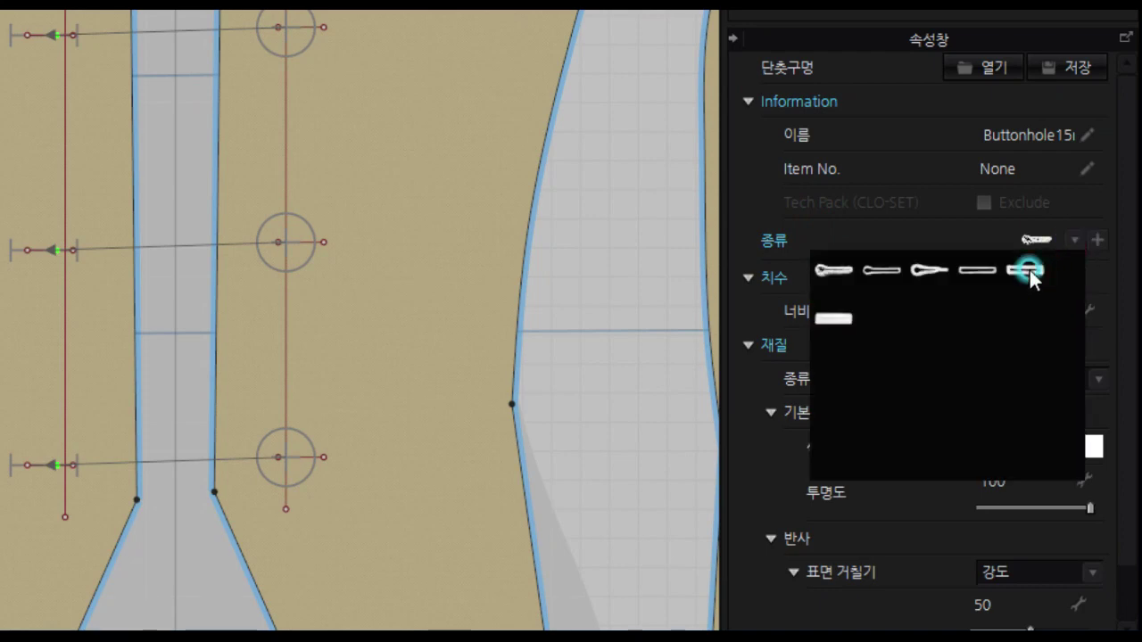
pyautogui.click(1031, 271)
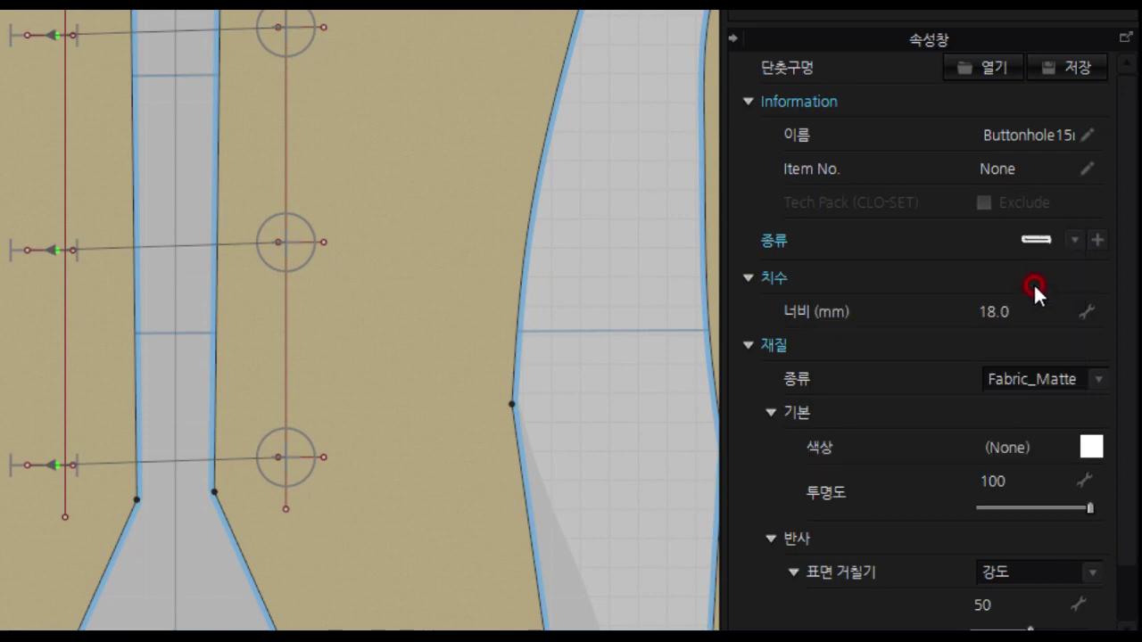
pyautogui.click(1089, 448)
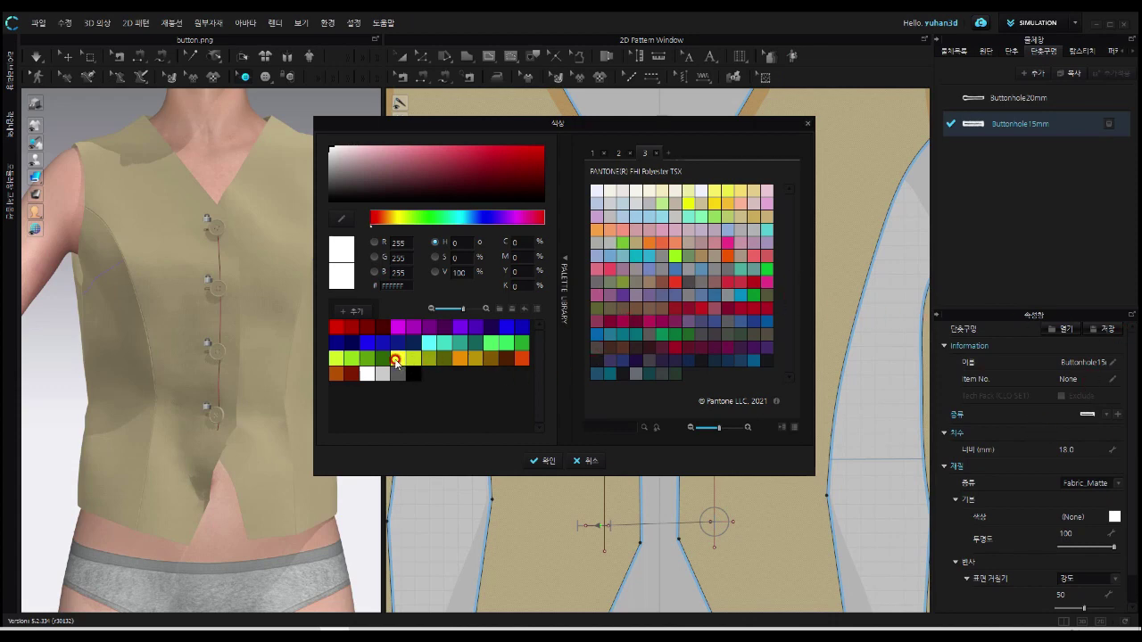
pyautogui.click(383, 360)
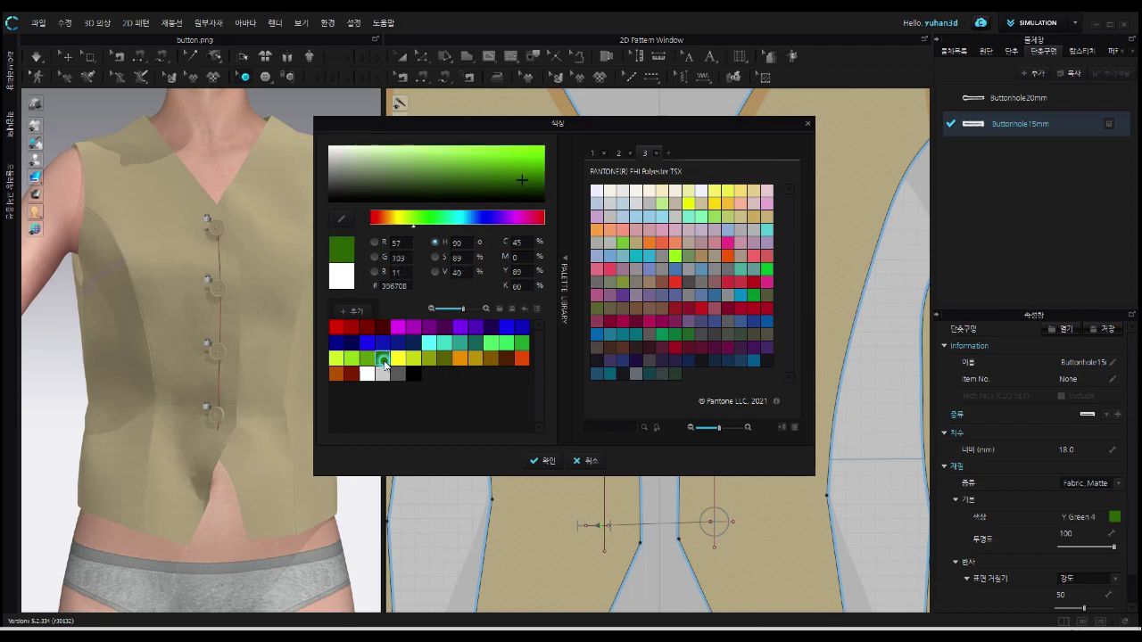
pyautogui.click(547, 461)
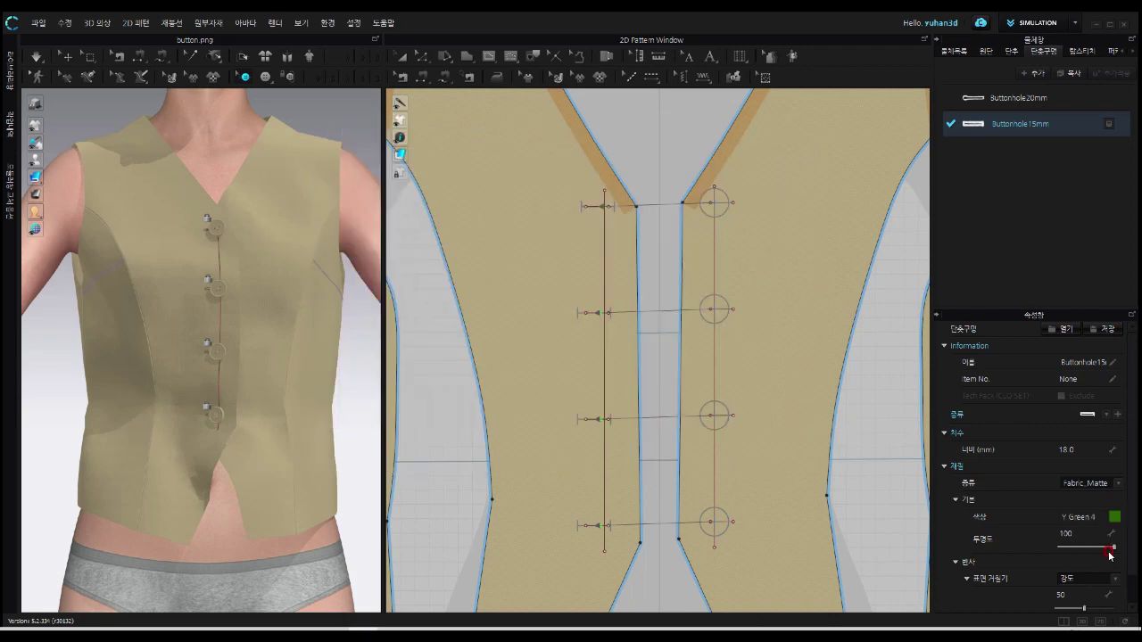
# Step: Change the Button15mm style to the round button shape with two large, vertically aligned holes
pyautogui.click(1011, 52)
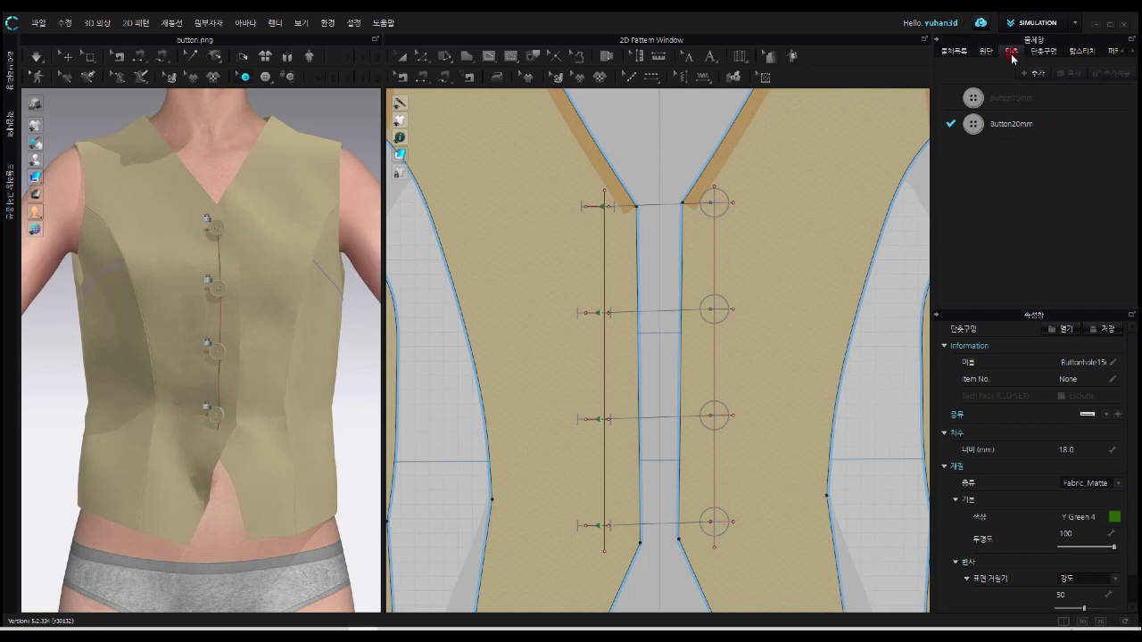
pyautogui.click(1017, 99)
pyautogui.click(1019, 100)
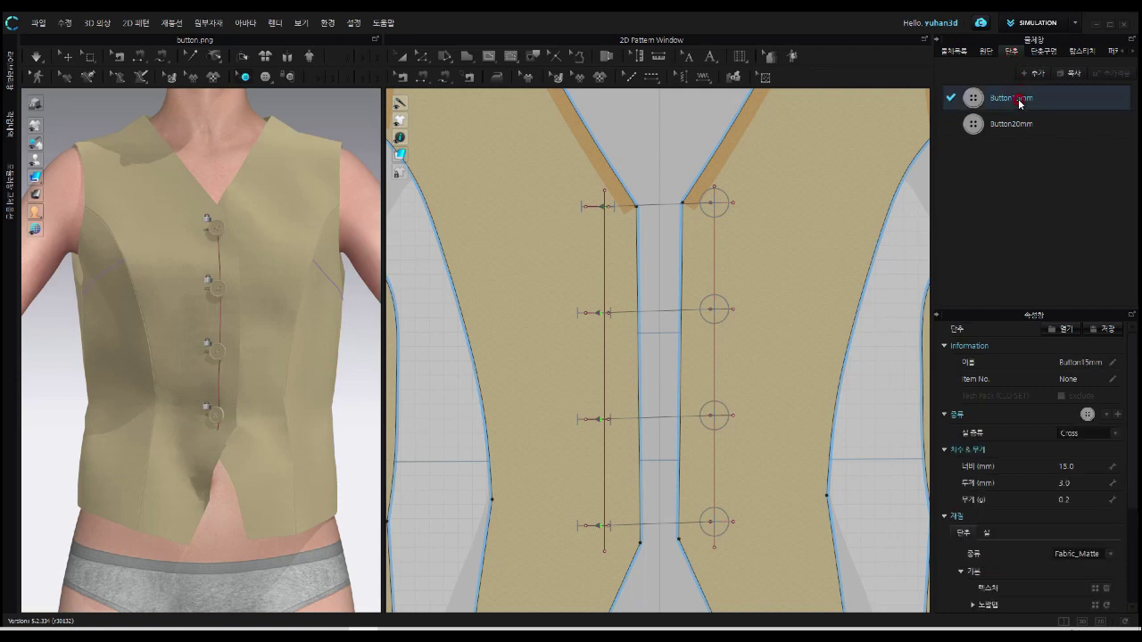
pyautogui.click(1054, 335)
pyautogui.click(1107, 416)
pyautogui.click(1107, 417)
pyautogui.click(1106, 416)
pyautogui.click(1106, 417)
pyautogui.click(1106, 416)
pyautogui.click(1106, 416)
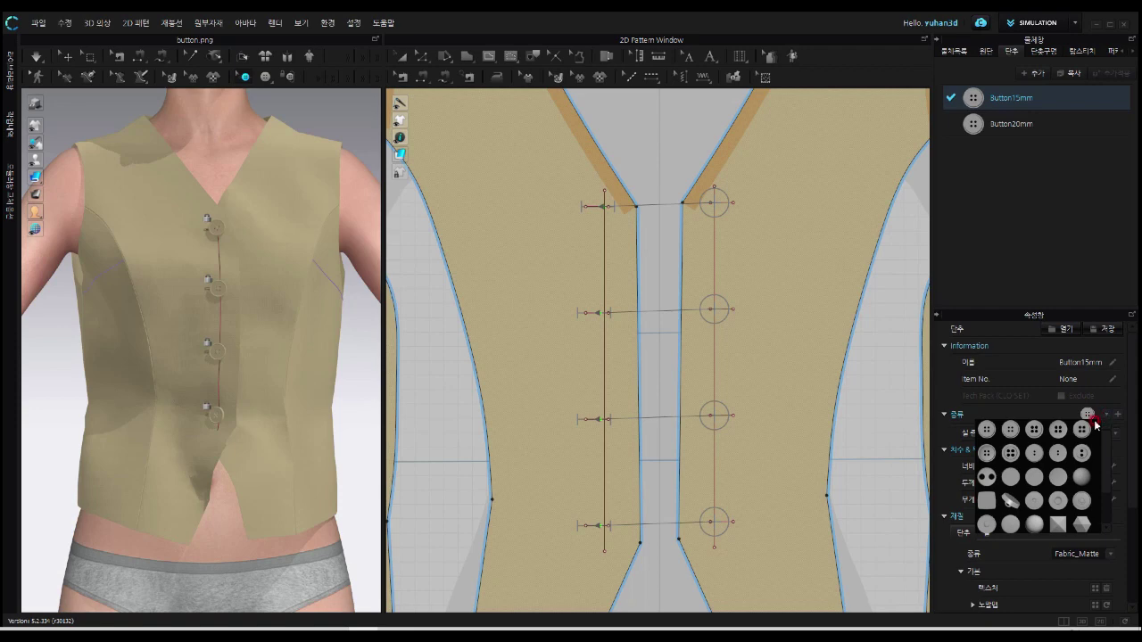
pyautogui.click(1082, 454)
pyautogui.click(1084, 455)
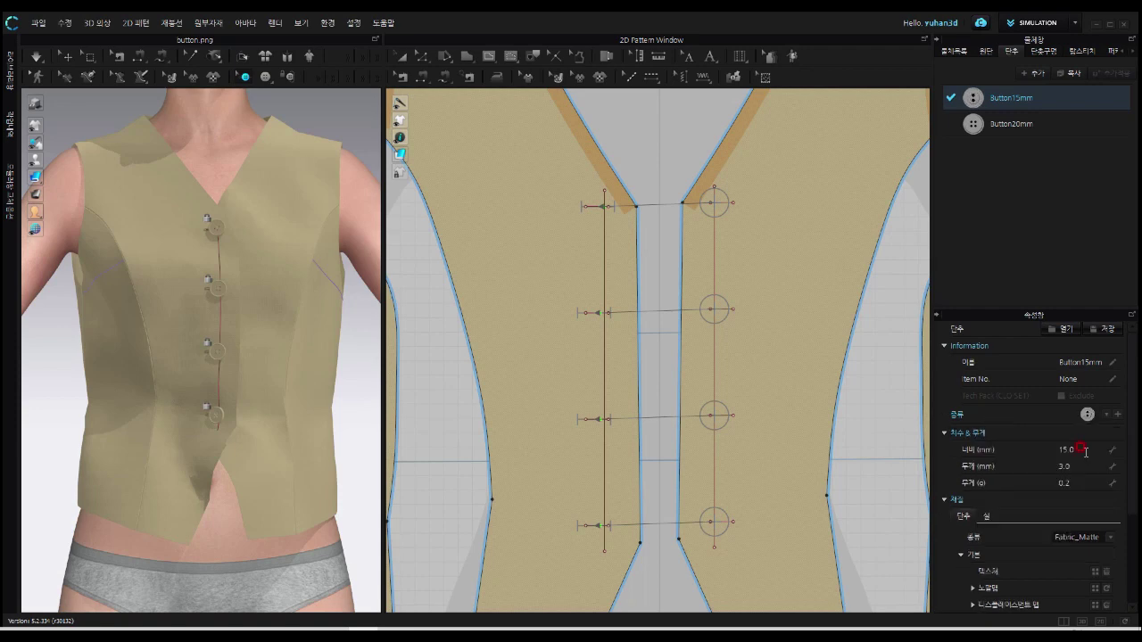
# Step: Set the button colour of the Button15mm style to Y Green 4
pyautogui.click(1088, 459)
pyautogui.scroll(-2, 1078, 508)
pyautogui.click(1106, 550)
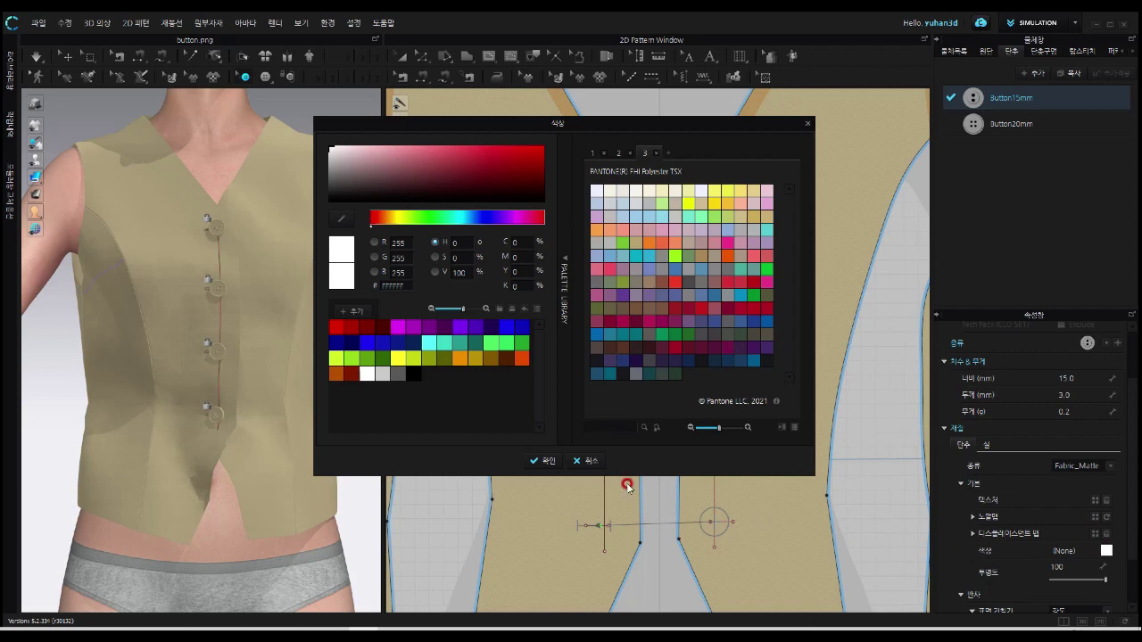
pyautogui.click(677, 423)
pyautogui.click(379, 359)
pyautogui.click(546, 462)
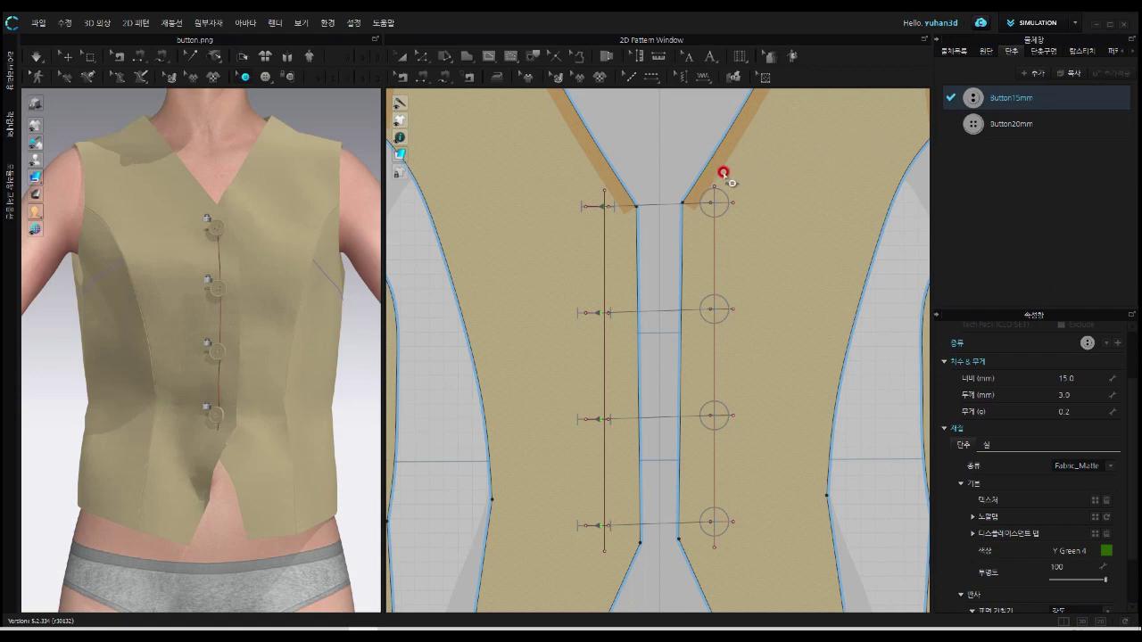
# Step: Apply the Button15mm style to all four front buttons of the vest
pyautogui.moveTo(683, 163); pyautogui.dragTo(747, 575)
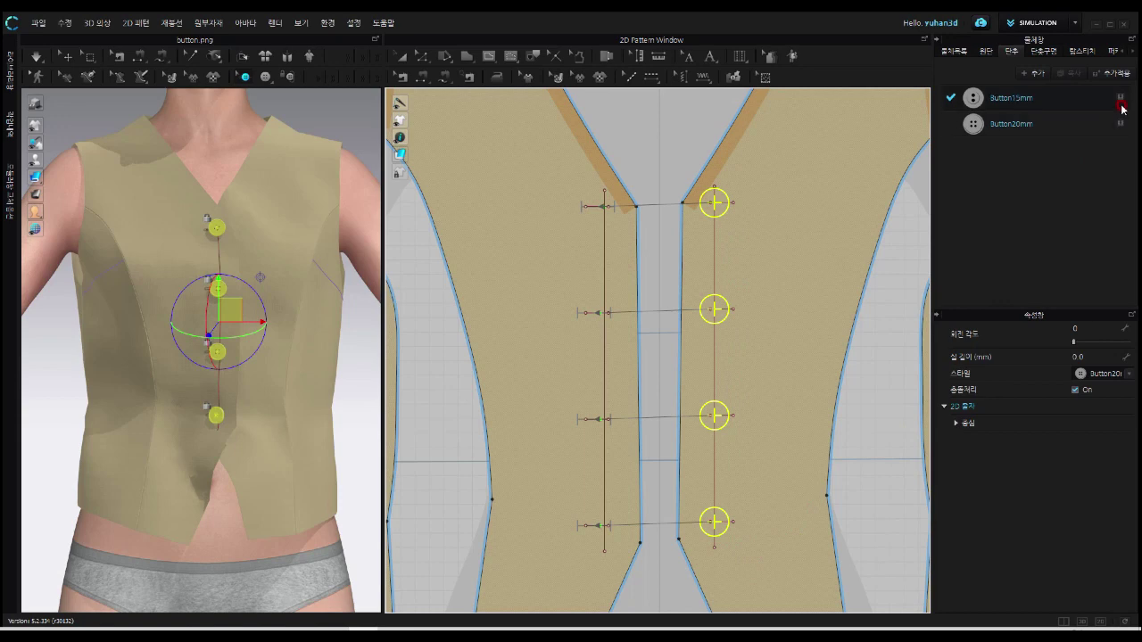
pyautogui.click(1121, 100)
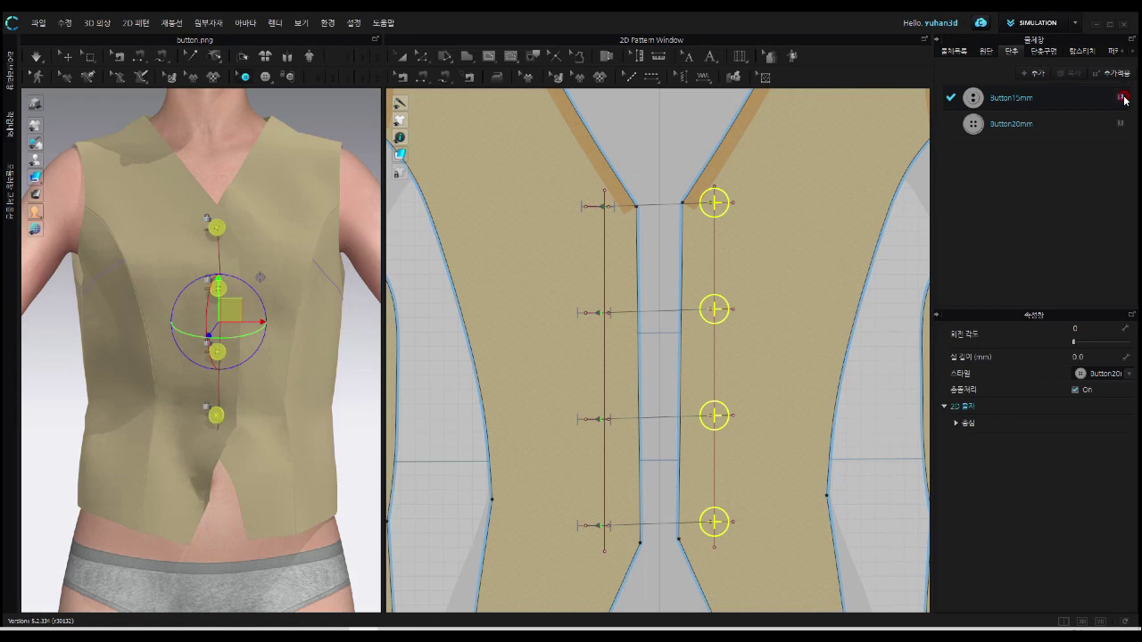
pyautogui.click(1123, 97)
pyautogui.click(650, 331)
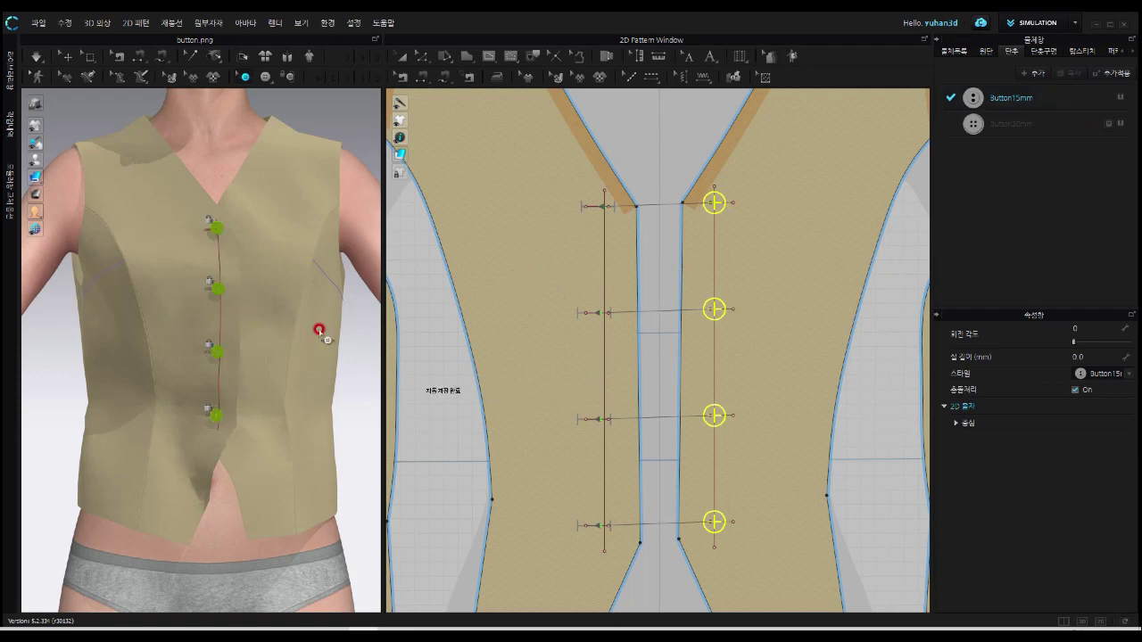
# Step: Apply the Buttonhole15mm style to all four front buttonholes of the vest
pyautogui.scroll(3, 248, 268)
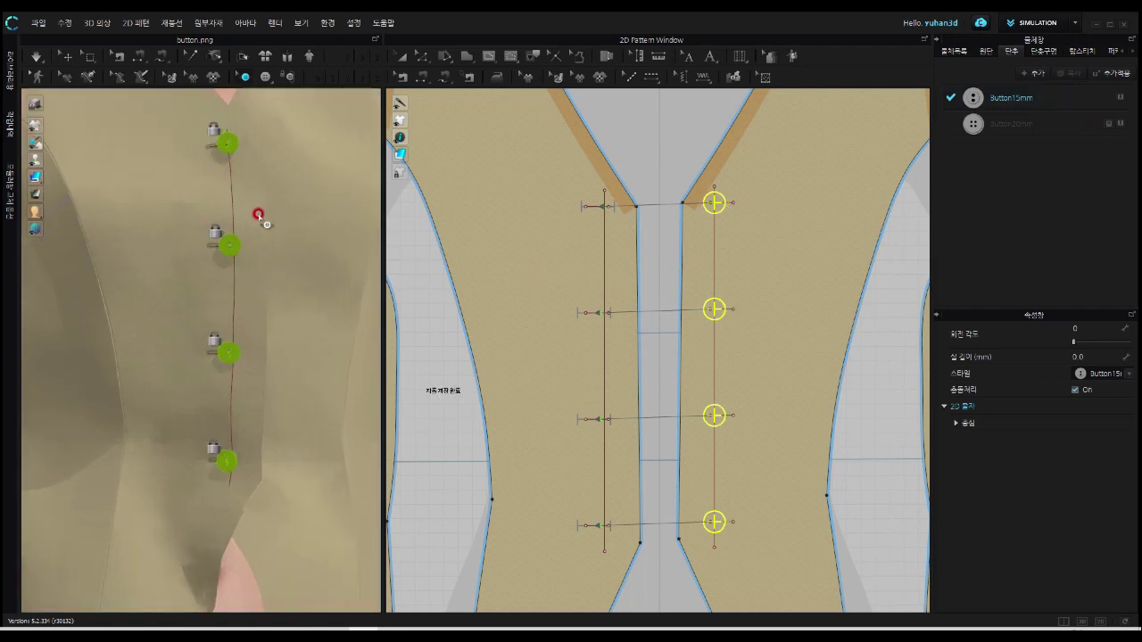
pyautogui.scroll(1, 320, 356)
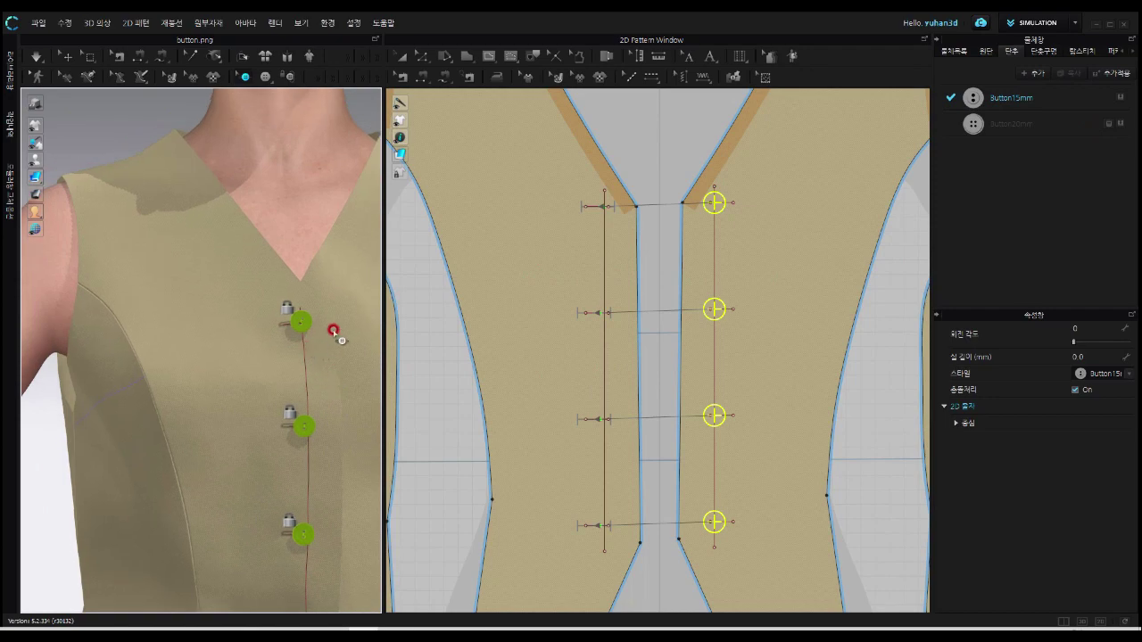
pyautogui.scroll(1, 330, 326)
pyautogui.moveTo(350, 345); pyautogui.dragTo(247, 349, button='right')
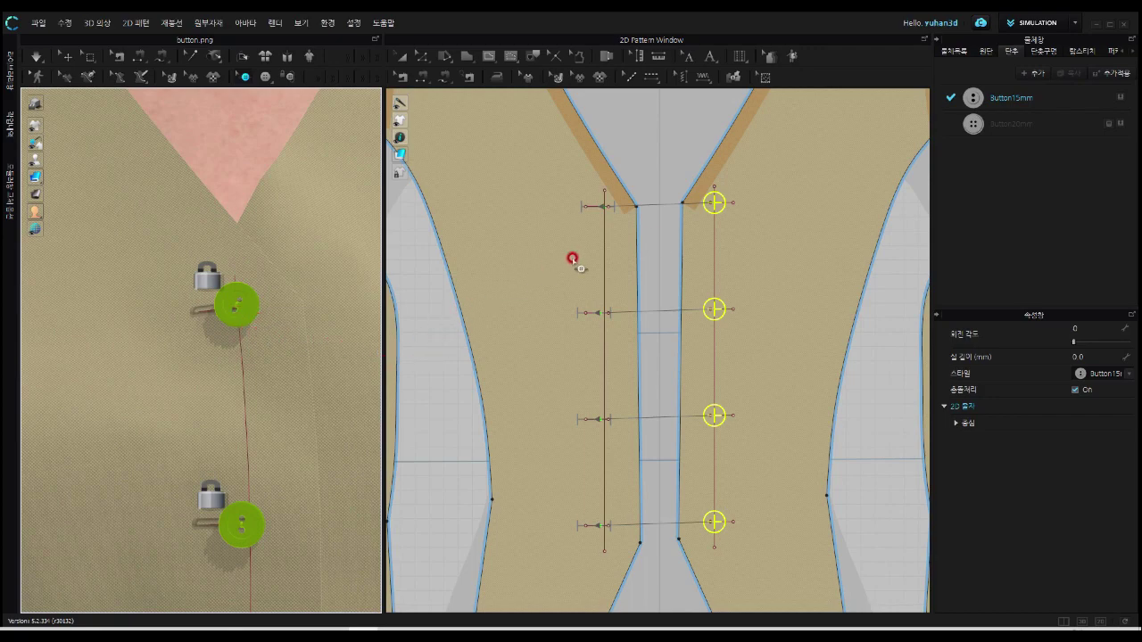
pyautogui.click(1044, 53)
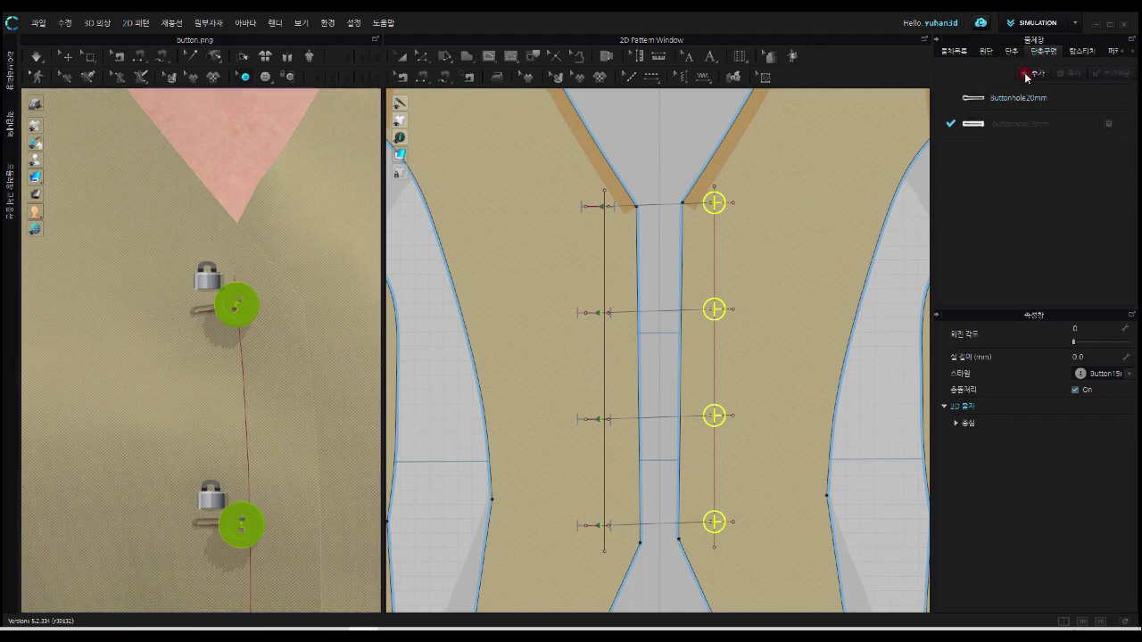
pyautogui.moveTo(558, 170); pyautogui.dragTo(635, 564)
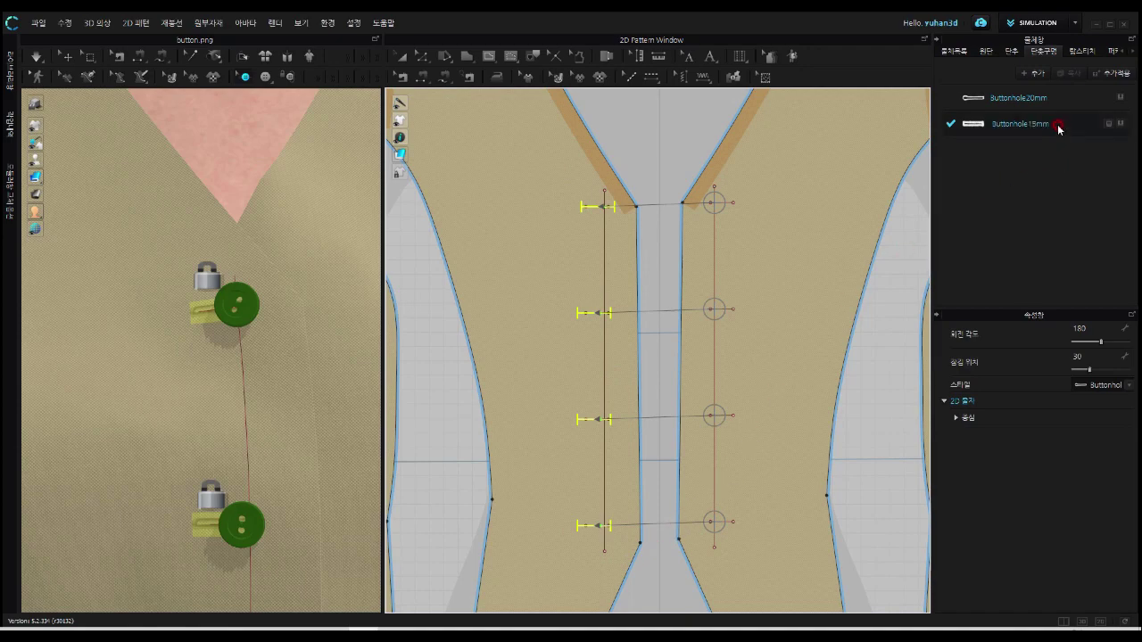
pyautogui.click(1121, 124)
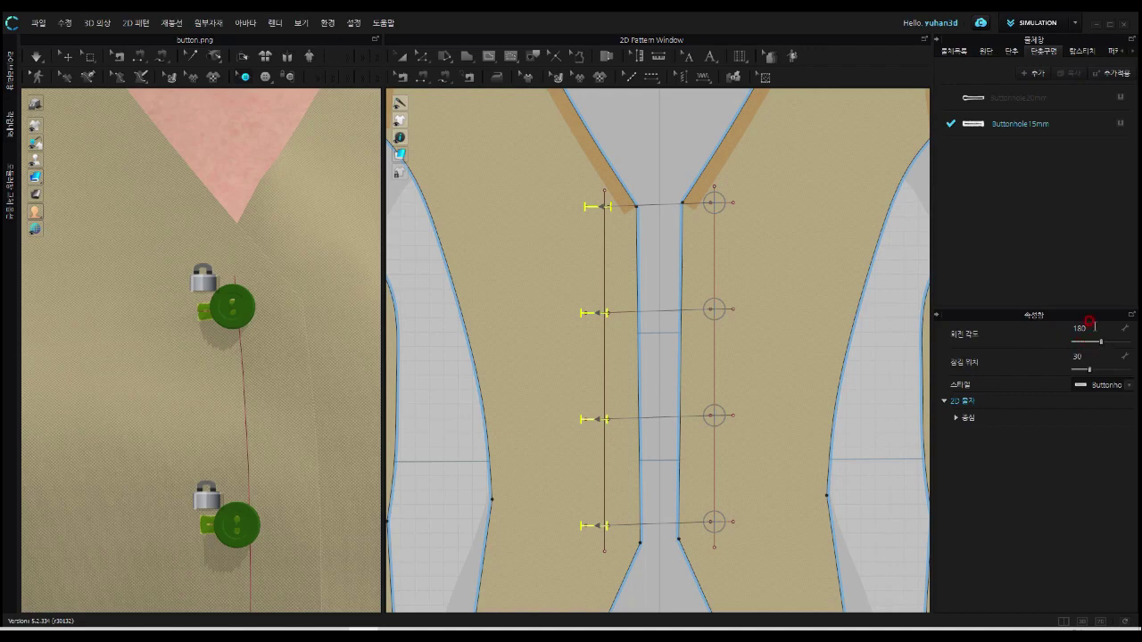
# Step: Set the rotation angle of the four selected front buttonholes to 90 degrees
pyautogui.doubleClick(1092, 327)
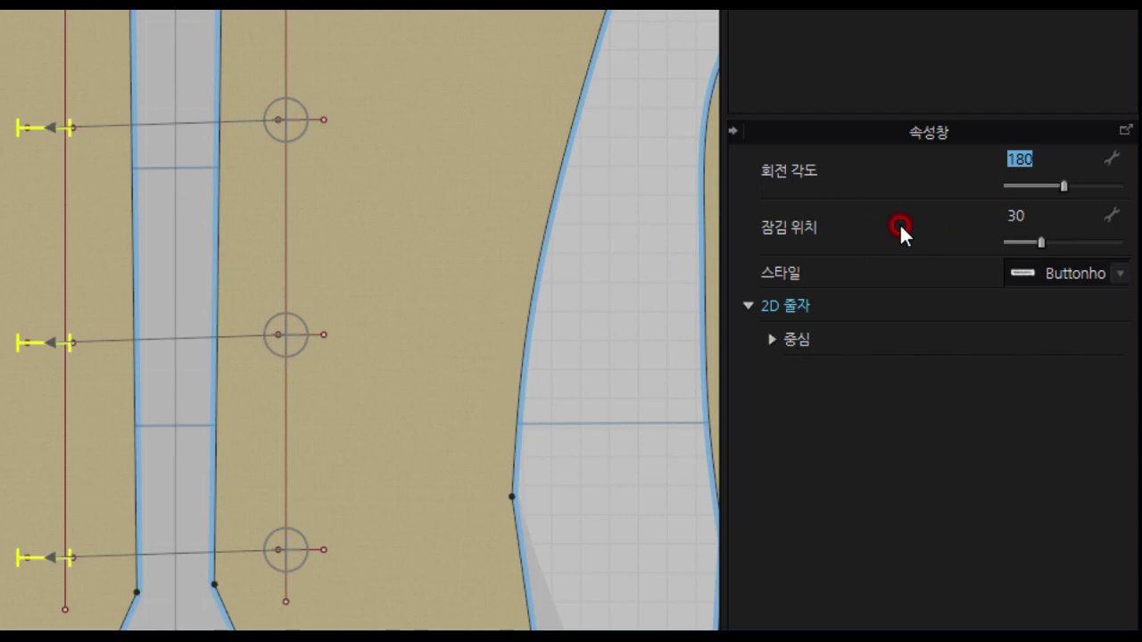
pyautogui.click(1045, 153)
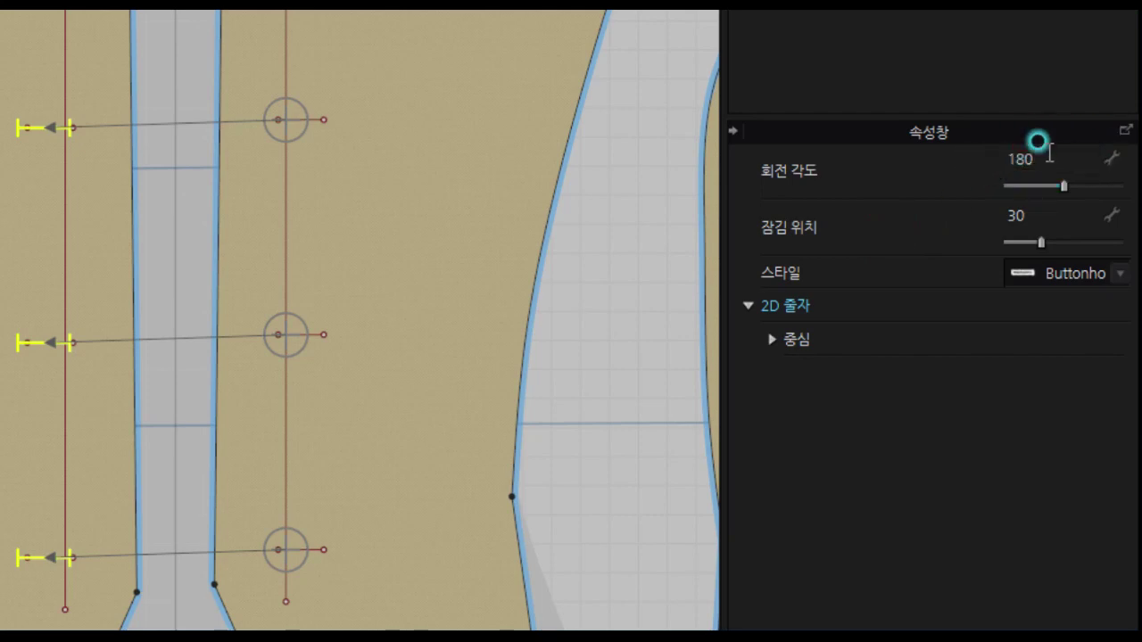
pyautogui.doubleClick(1060, 161)
pyautogui.write('90')
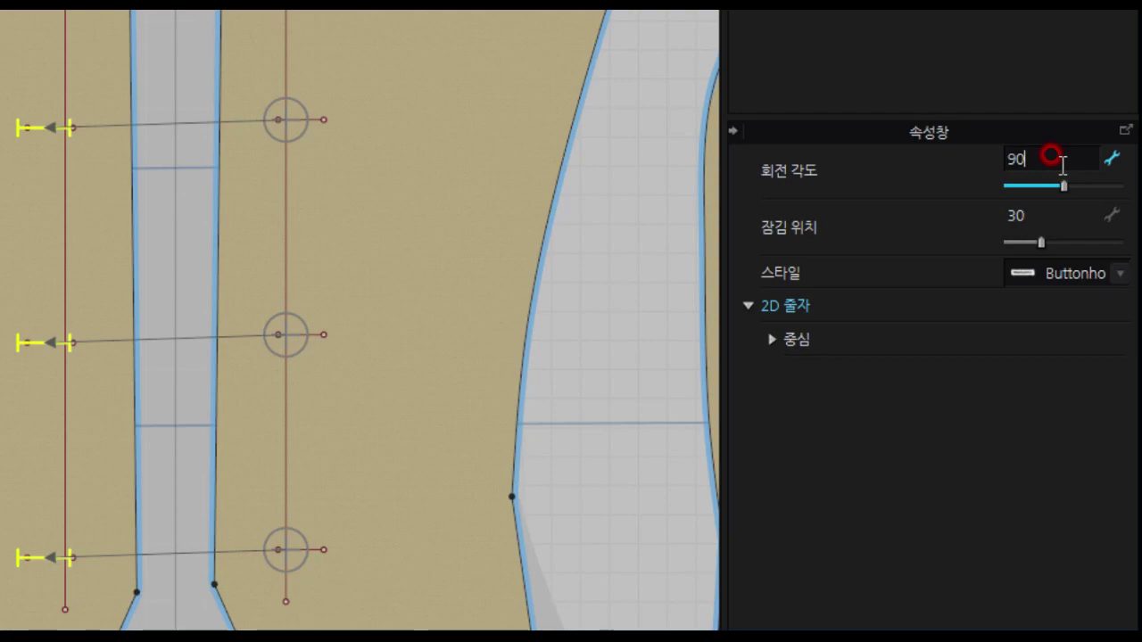
pyautogui.press('Return')
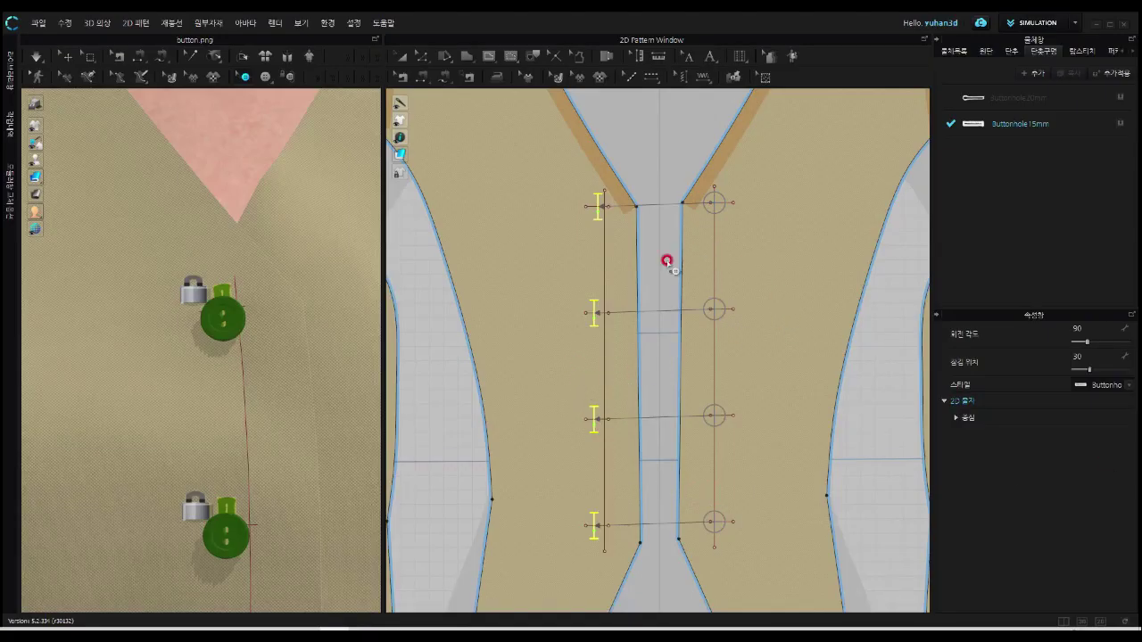
pyautogui.scroll(4, 580, 306)
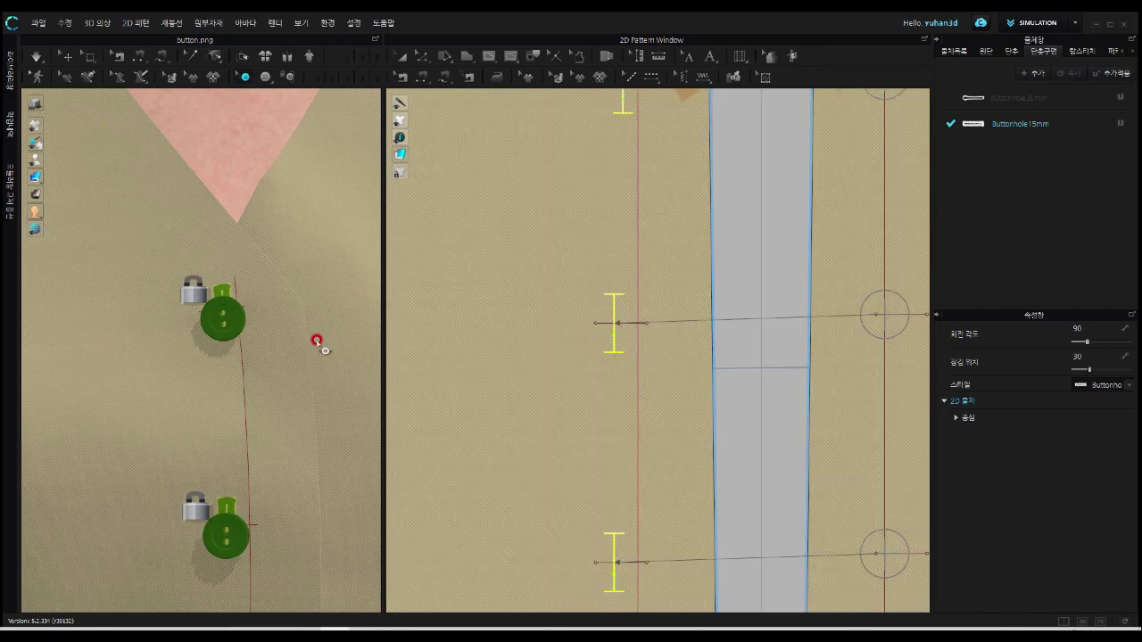
pyautogui.scroll(3, 232, 340)
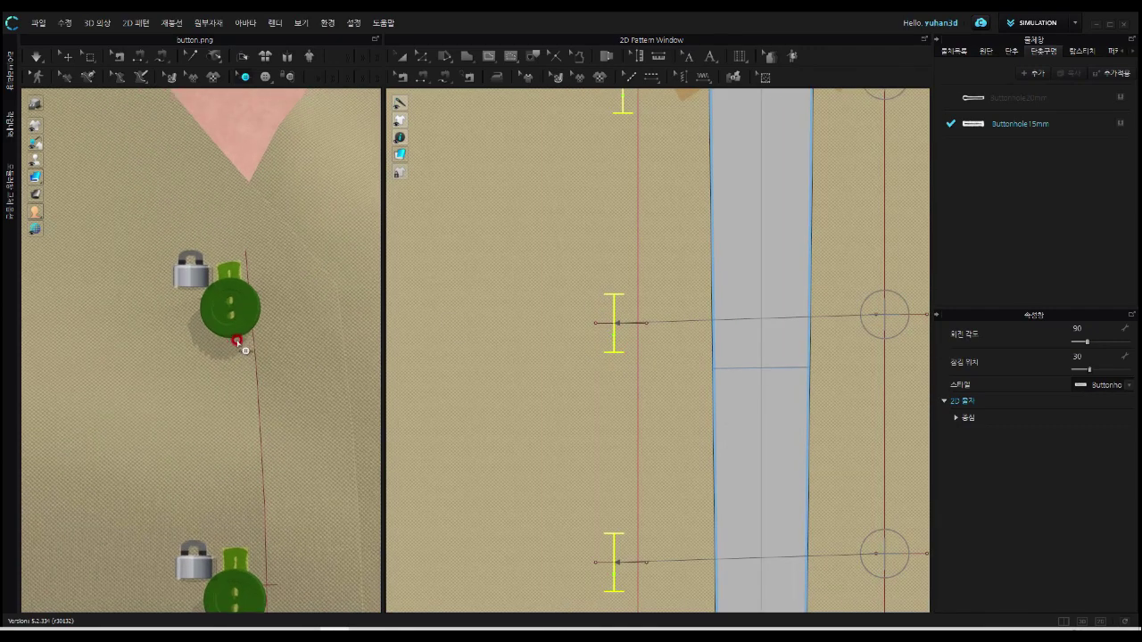
pyautogui.click(247, 328)
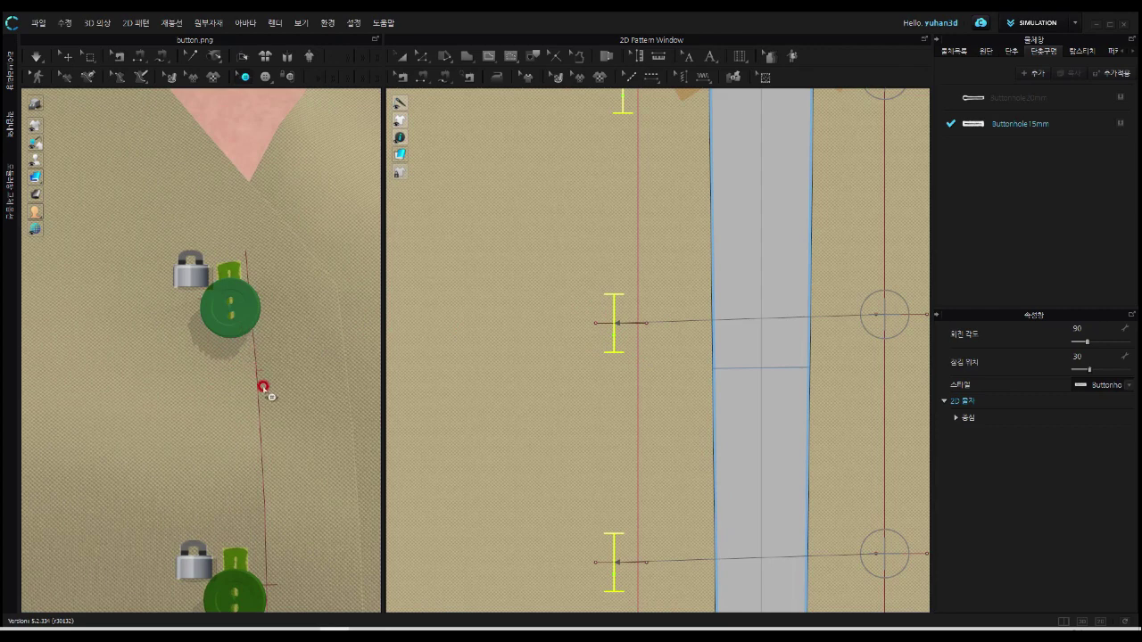
pyautogui.moveTo(303, 485); pyautogui.dragTo(222, 395, button='middle')
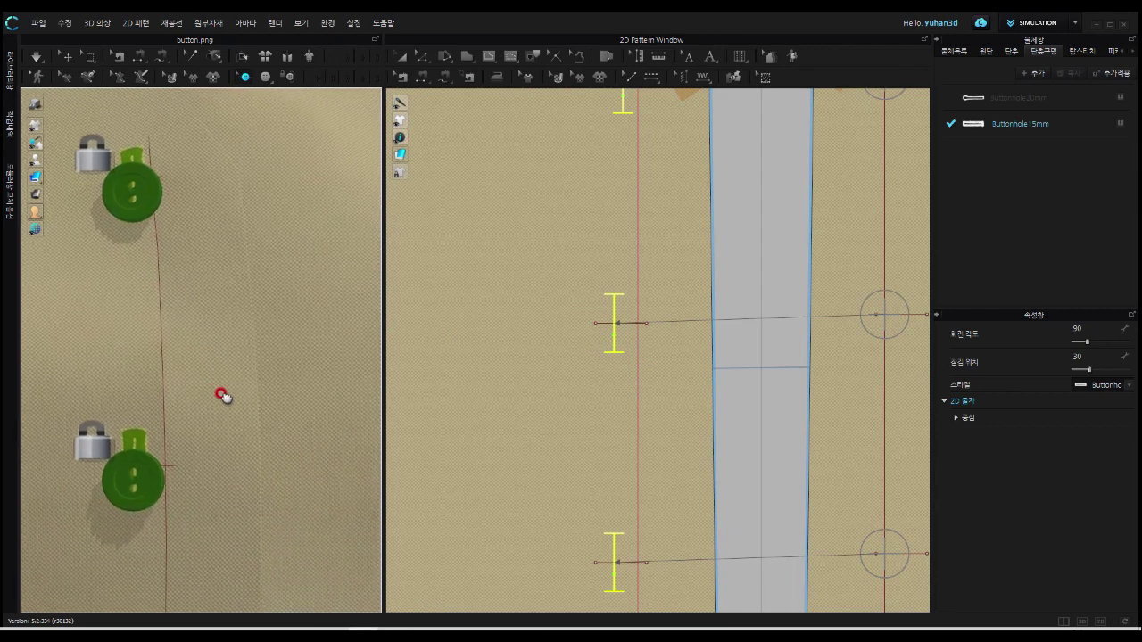
# Step: Move all four front buttonholes sideways together so they sit centred on the vertical front guide line
pyautogui.click(583, 376)
pyautogui.scroll(-5, 583, 375)
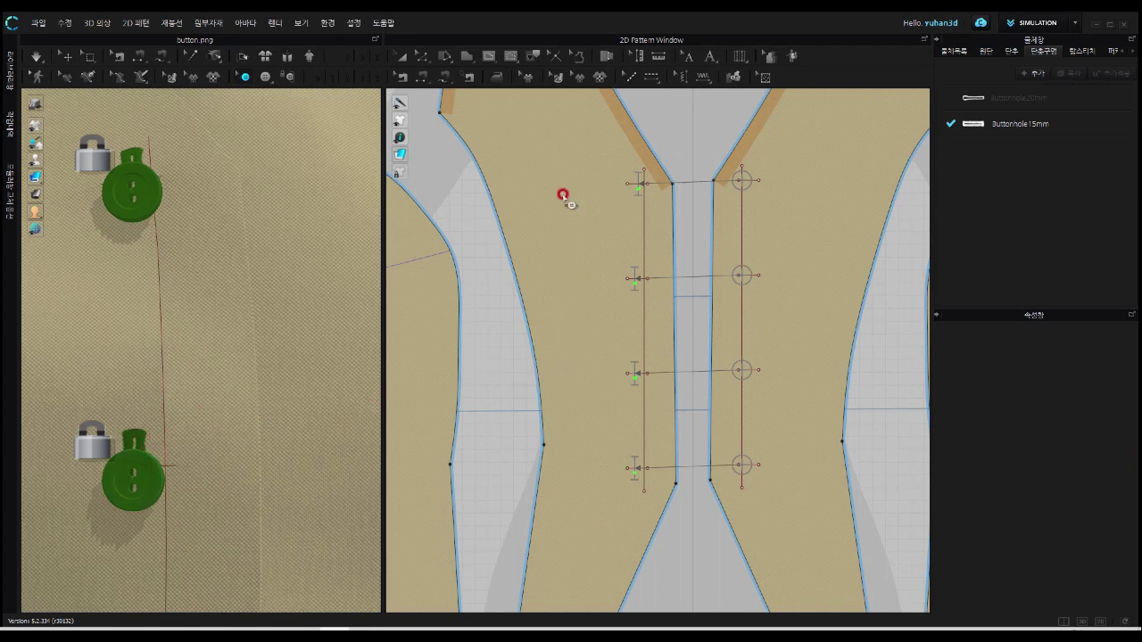
pyautogui.moveTo(599, 156); pyautogui.dragTo(663, 518)
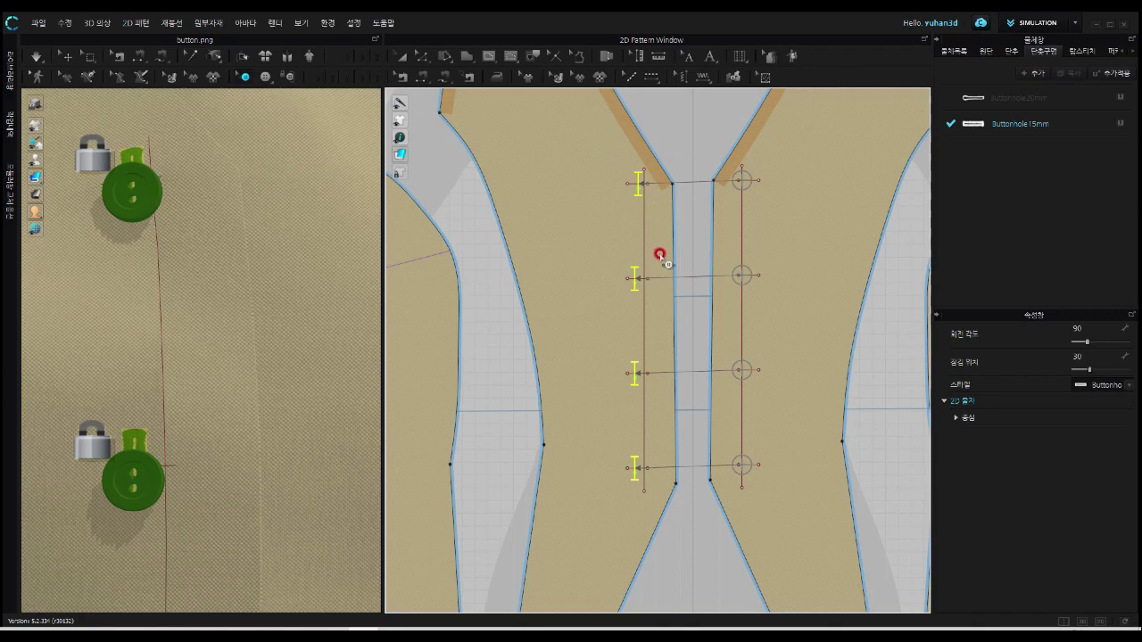
pyautogui.scroll(6, 660, 256)
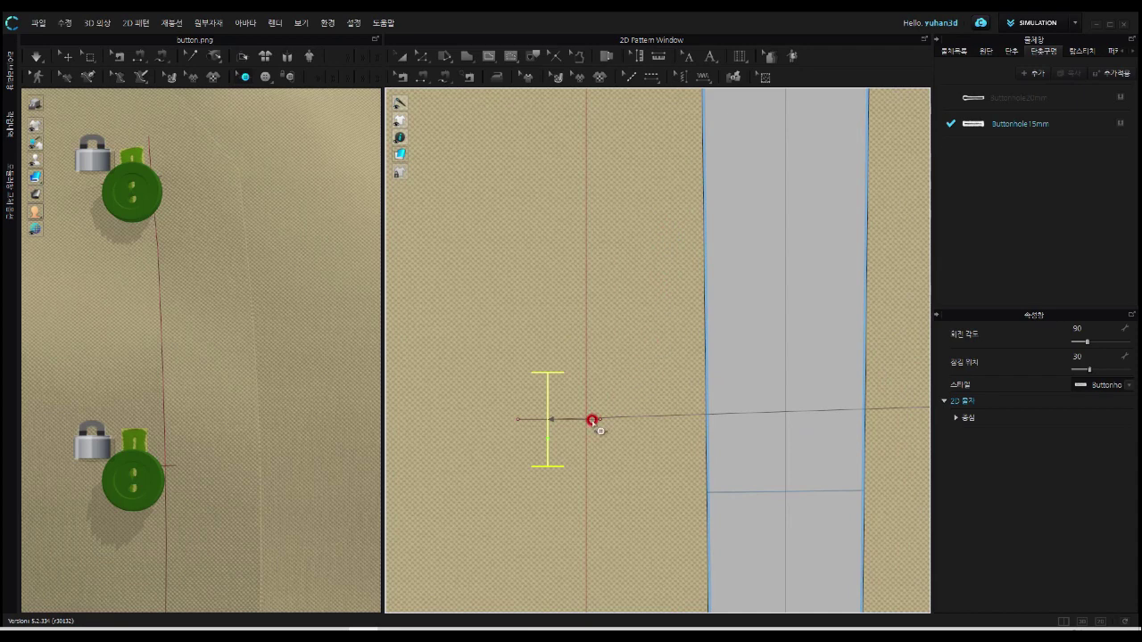
pyautogui.moveTo(564, 420)
pyautogui.mouseDown()
pyautogui.moveTo(542, 400)
pyautogui.moveTo(586, 419)
pyautogui.mouseUp()
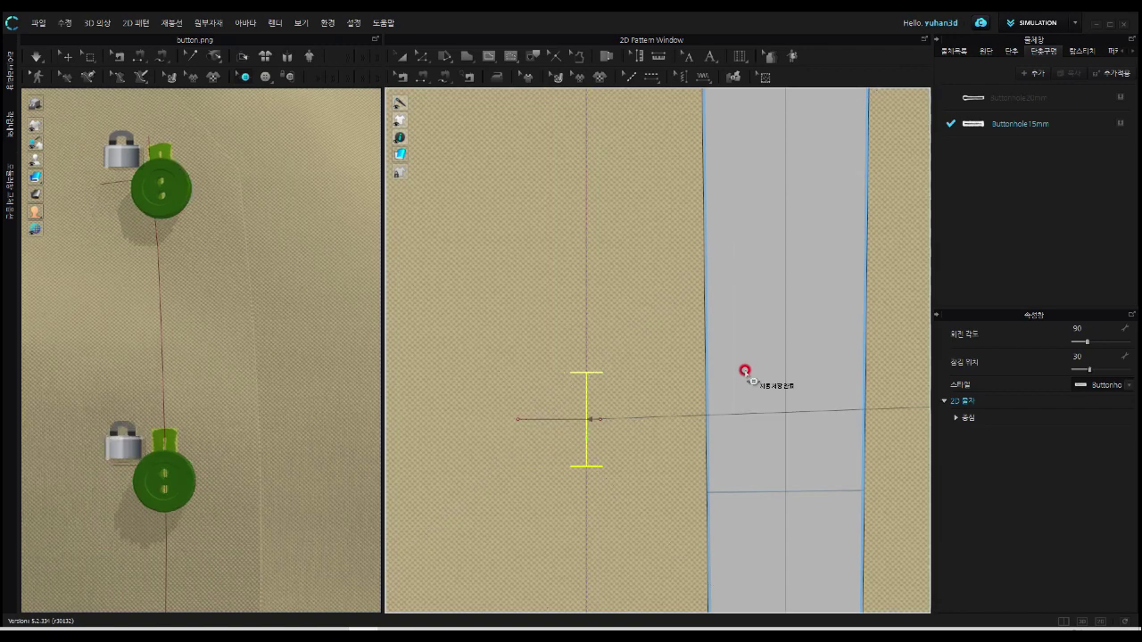
pyautogui.click(651, 365)
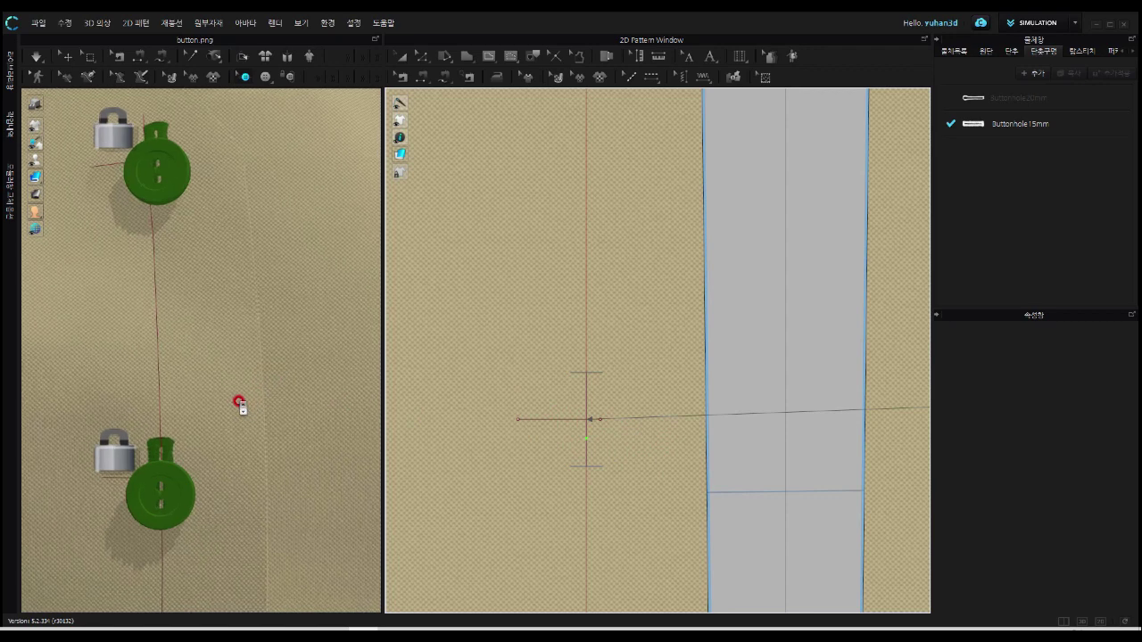
# Step: Set the lock position of the front buttonholes to 50 so the buttons fasten at their middle
pyautogui.moveTo(237, 401); pyautogui.dragTo(258, 258, button='middle')
pyautogui.scroll(2, 258, 258)
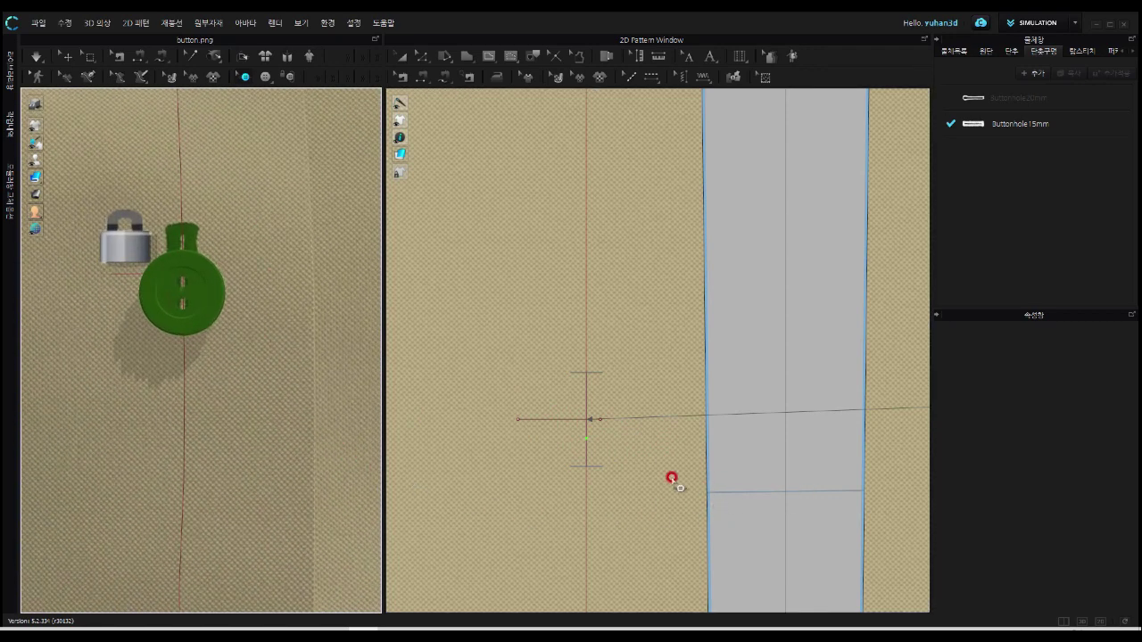
pyautogui.click(587, 400)
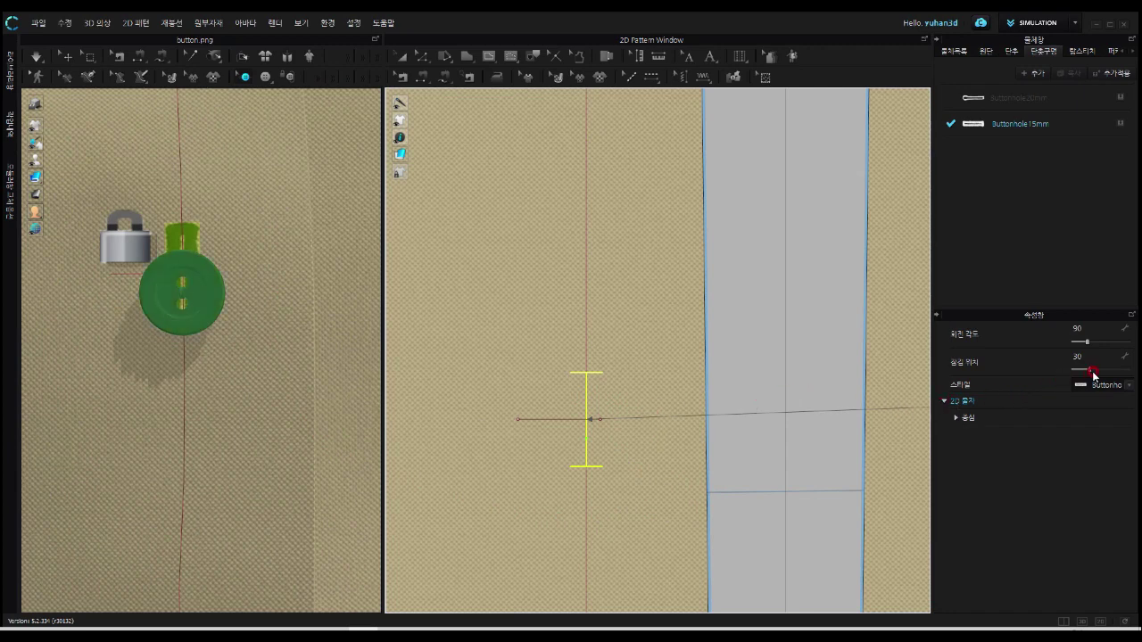
pyautogui.moveTo(1091, 373); pyautogui.dragTo(1099, 374)
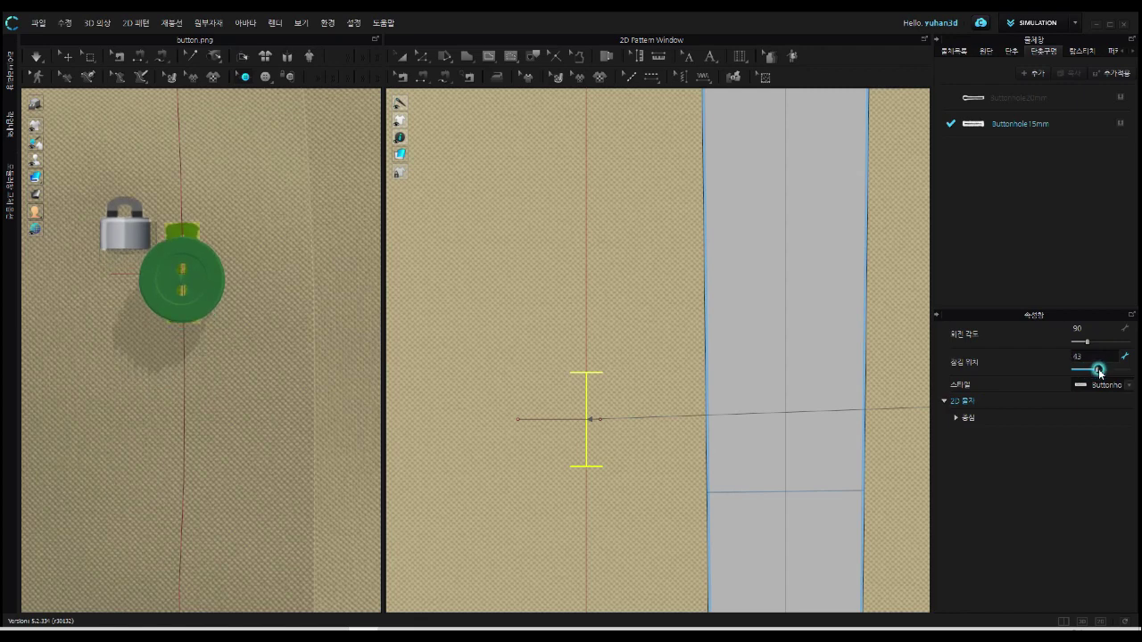
pyautogui.moveTo(1099, 373); pyautogui.dragTo(1099, 373)
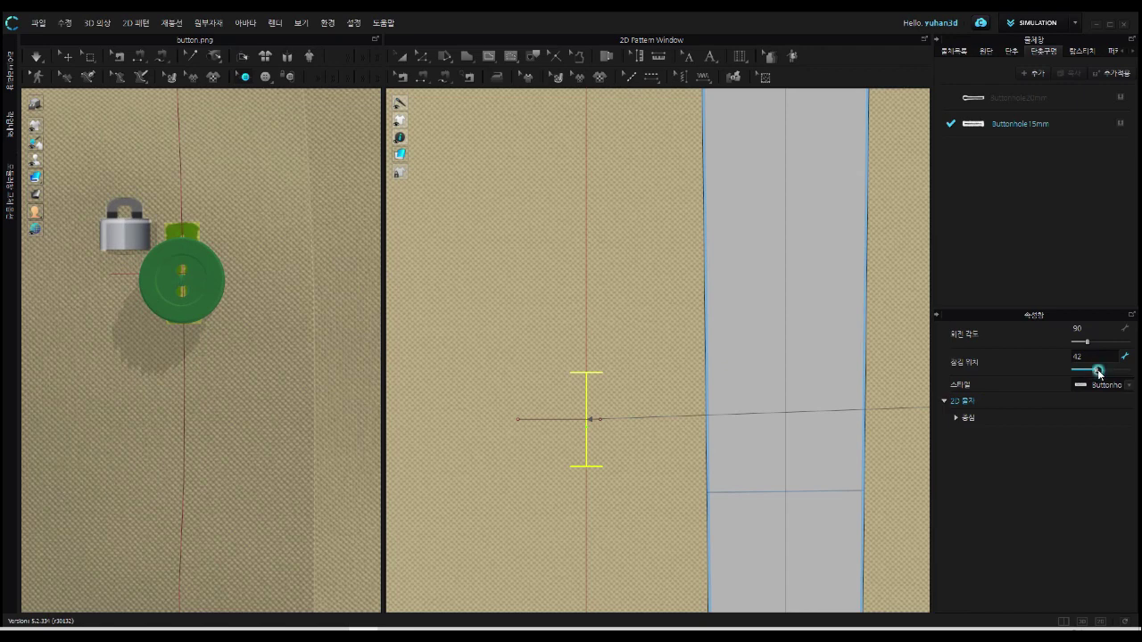
pyautogui.doubleClick(1091, 356)
pyautogui.write('50')
pyautogui.press('Return')
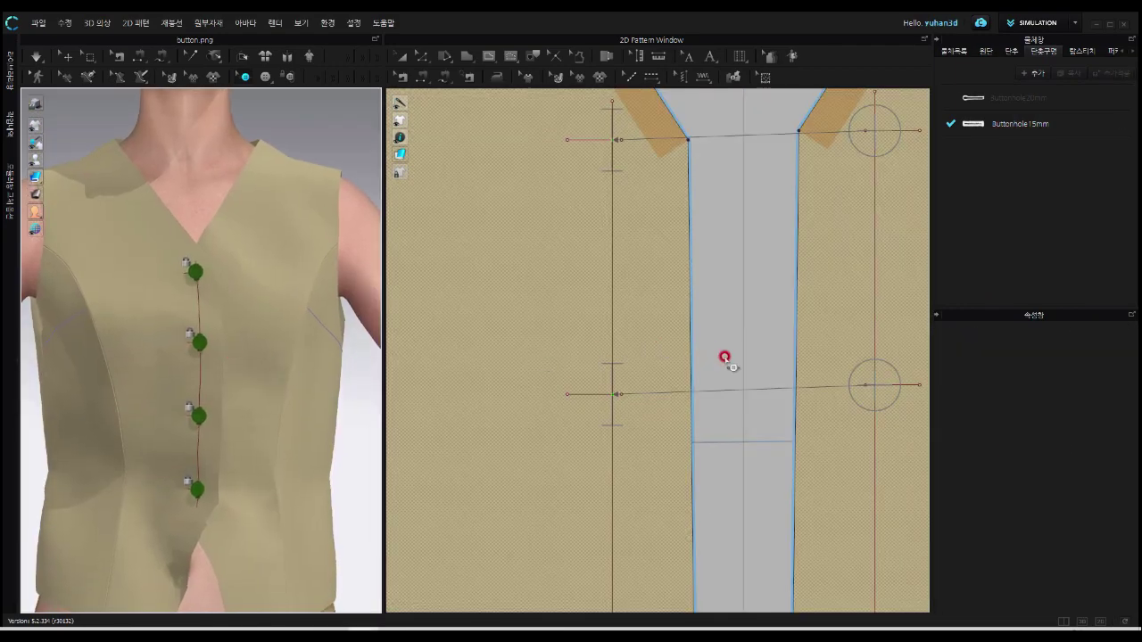
pyautogui.scroll(-5, 725, 359)
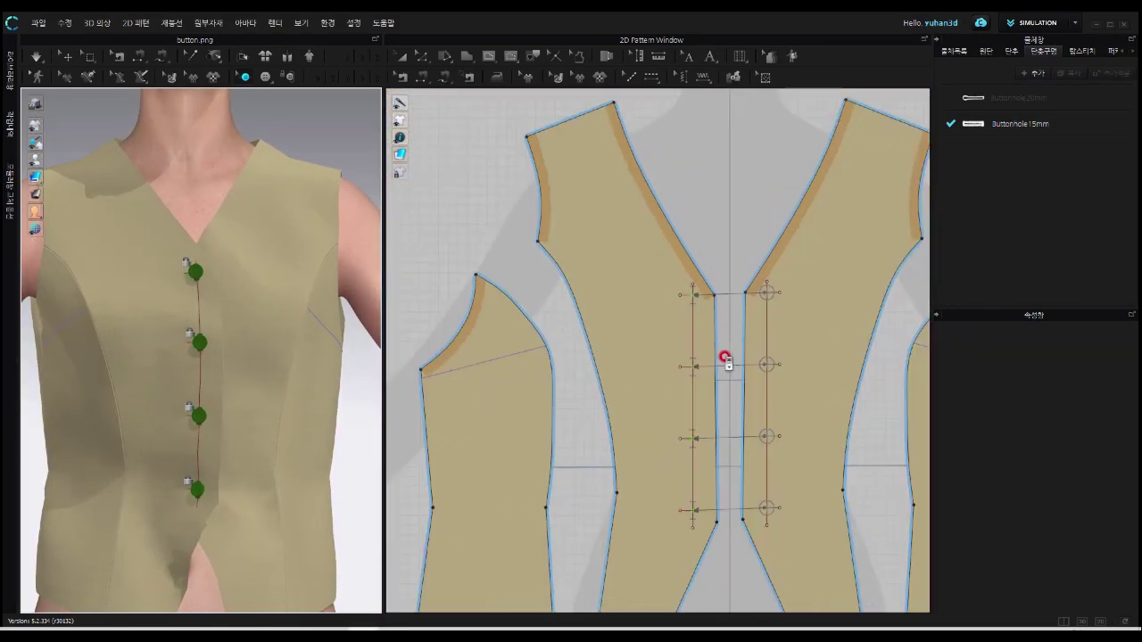
pyautogui.scroll(3, 732, 379)
pyautogui.scroll(3, 696, 362)
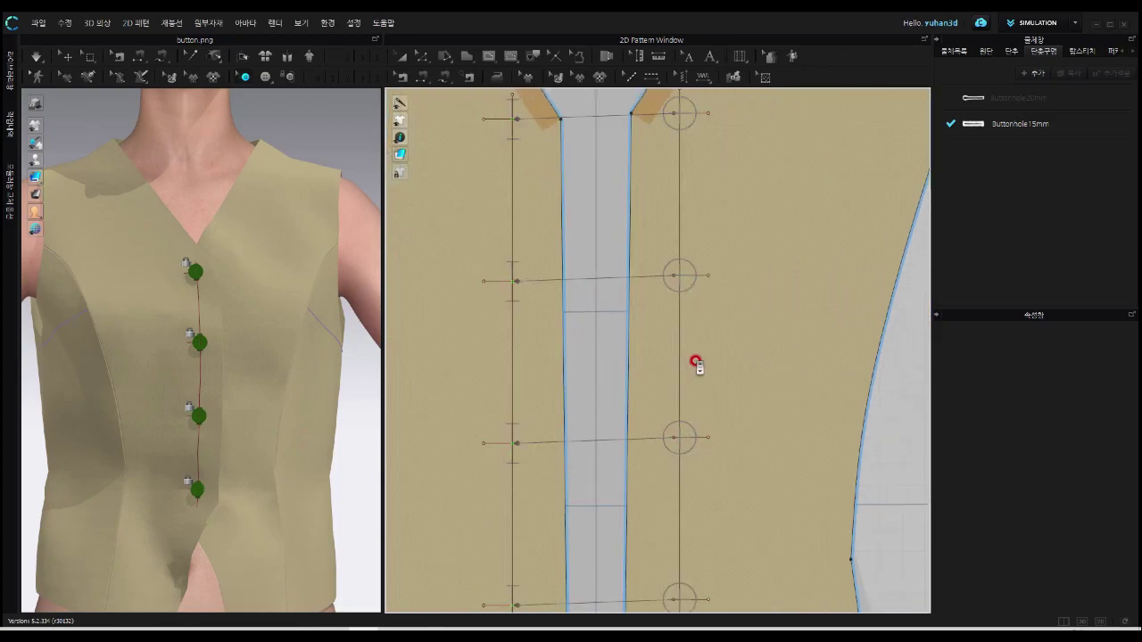